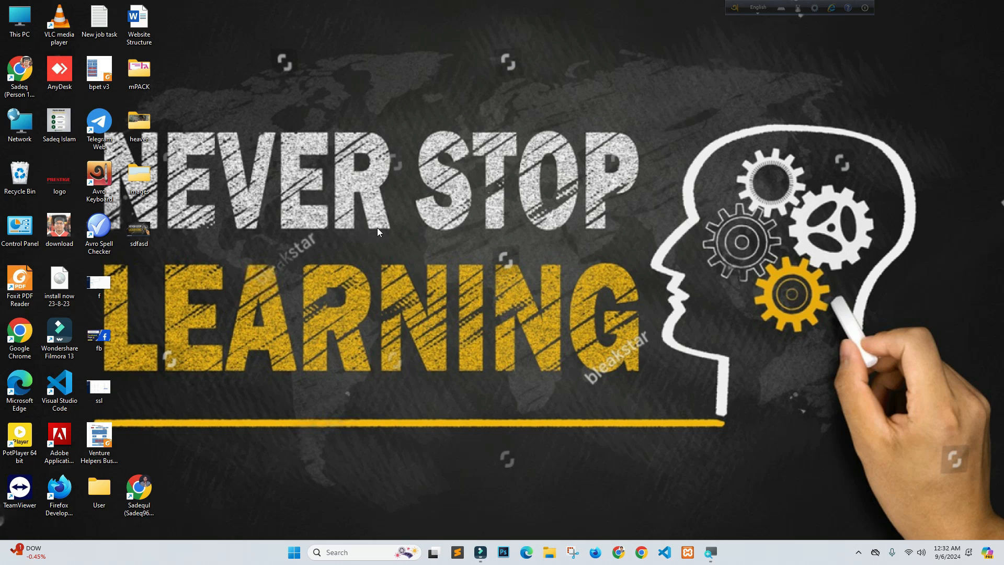
Find and launch Excel from the Windows search.
{"action": "left_click", "coordinate": [353, 554]}
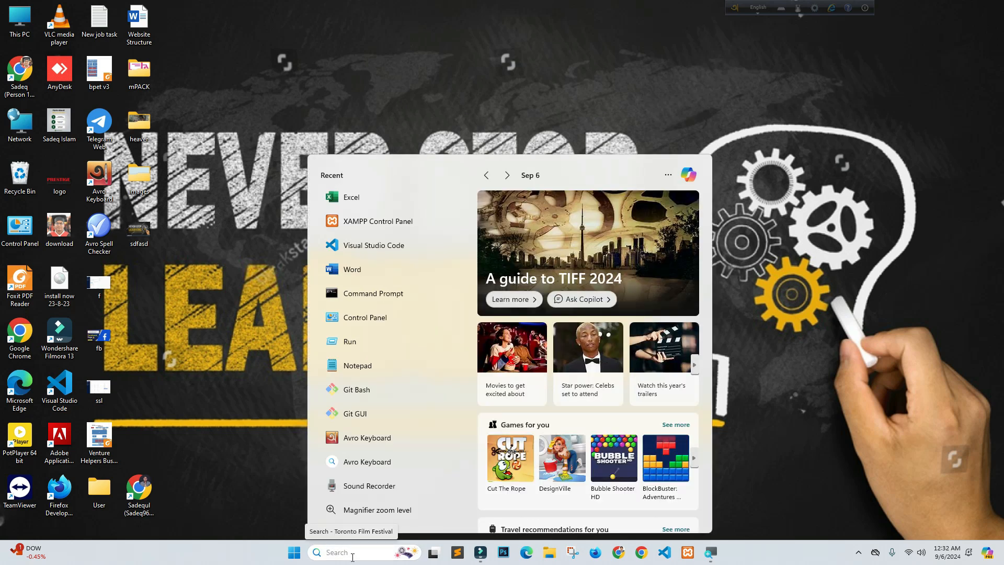
{"action": "type", "text": "ms ex"}
{"action": "key", "text": "BackSpace"}
{"action": "key", "text": "BackSpace"}
{"action": "key", "text": "BackSpace"}
{"action": "key", "text": "BackSpace"}
{"action": "key", "text": "BackSpace"}
{"action": "type", "text": "Exce"}
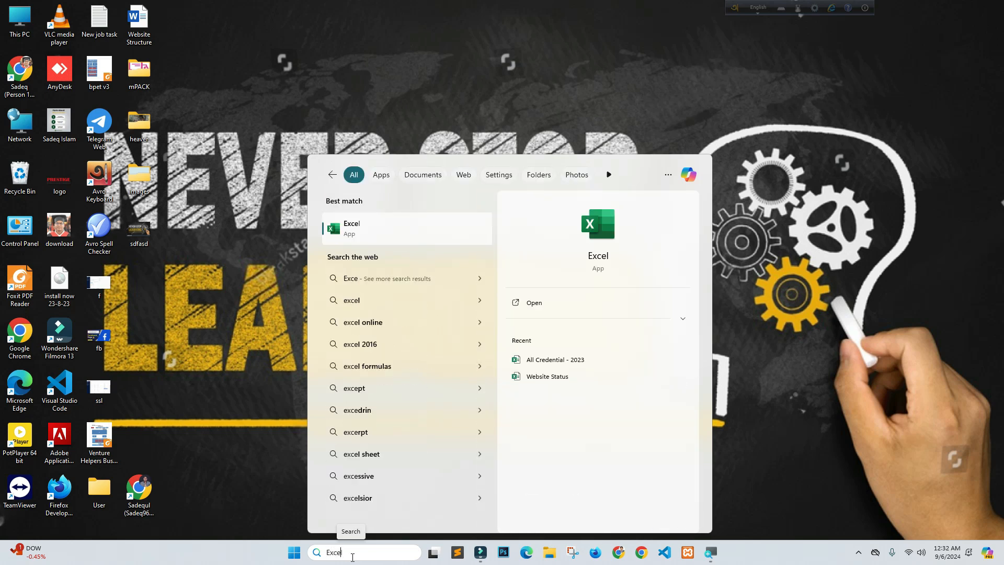
{"action": "key", "text": "Return"}
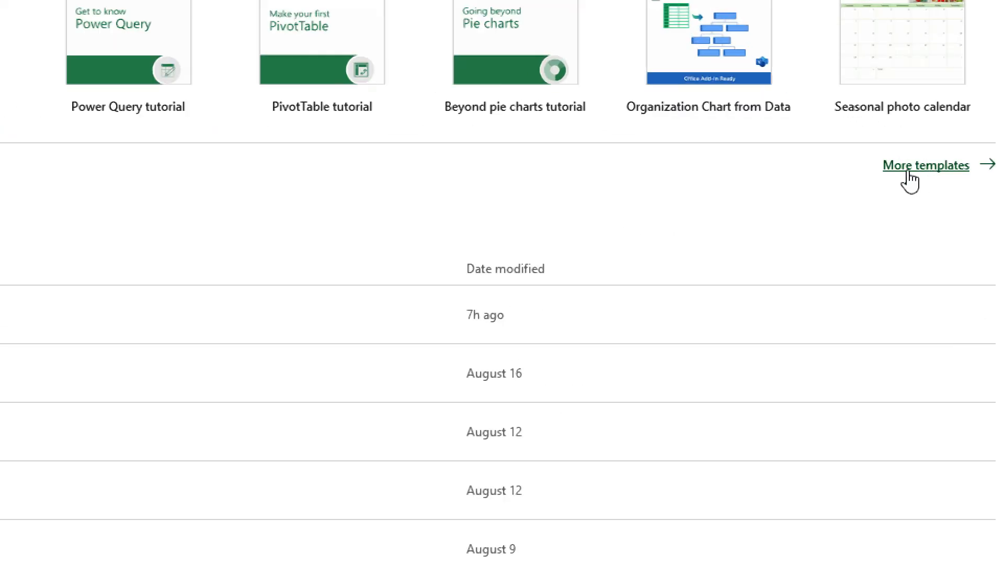
Browse the full list of templates and create a workbook from the Simple invoice template.
{"action": "left_click", "coordinate": [923, 172]}
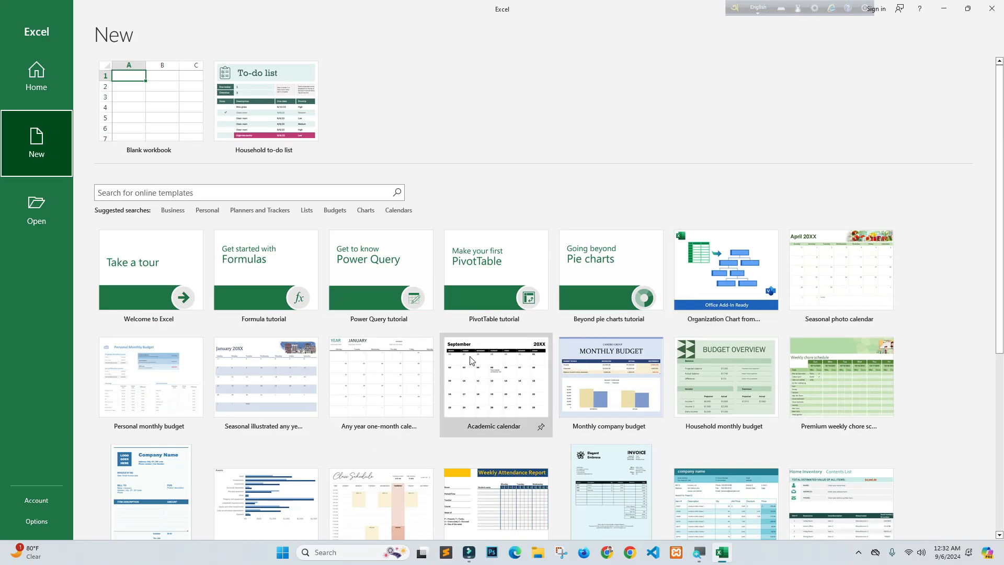
{"action": "left_click_drag", "start_coordinate": [1001, 131], "coordinate": [982, 319]}
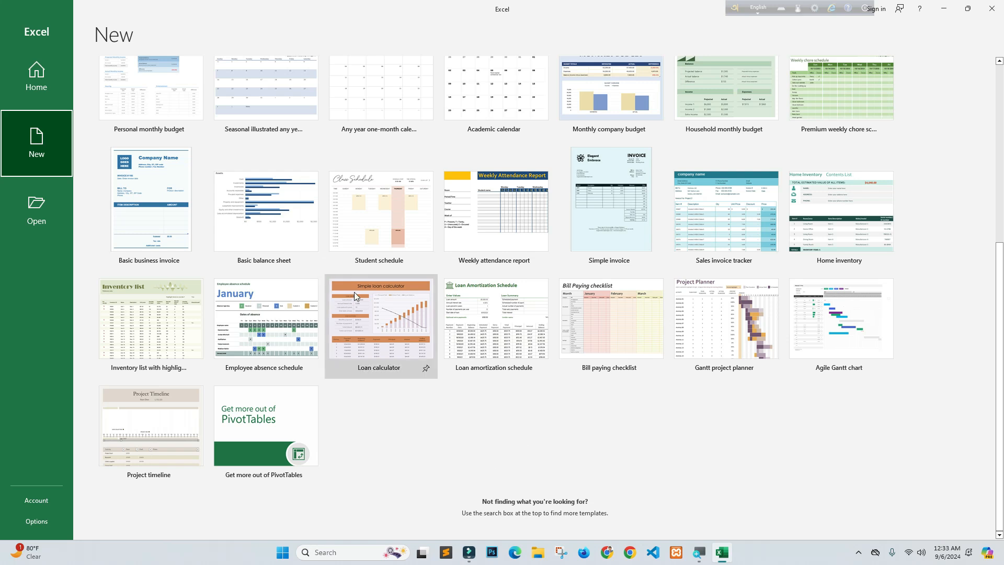
{"action": "scroll", "coordinate": [313, 293], "scroll_direction": "up", "scroll_amount": 6}
{"action": "scroll", "coordinate": [313, 297], "scroll_direction": "down", "scroll_amount": 5}
{"action": "scroll", "coordinate": [316, 285], "scroll_direction": "up", "scroll_amount": 5}
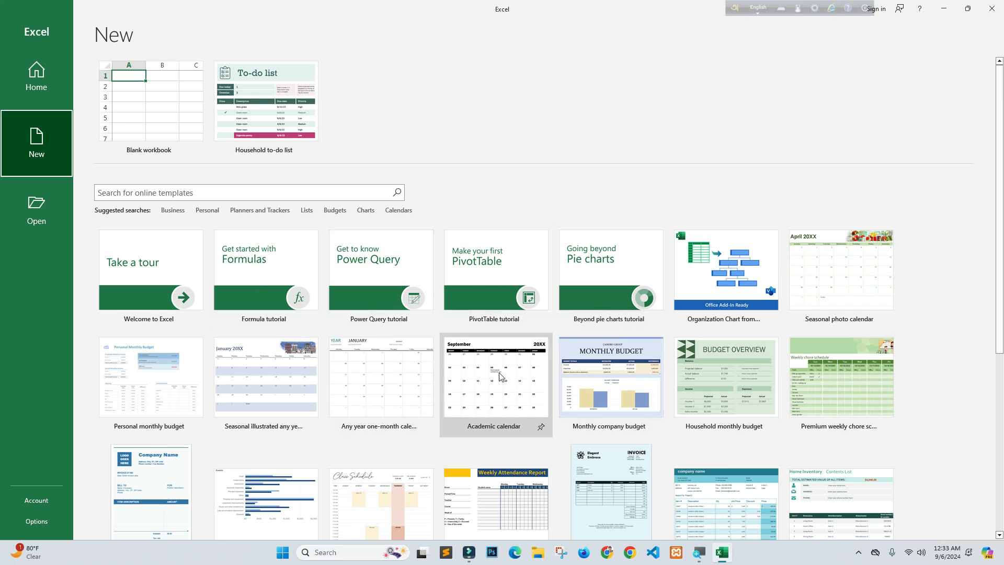
{"action": "mouse_move", "coordinate": [997, 126]}
{"action": "left_mouse_down"}
{"action": "mouse_move", "coordinate": [980, 219]}
{"action": "mouse_move", "coordinate": [994, 198]}
{"action": "mouse_move", "coordinate": [993, 140]}
{"action": "left_mouse_up"}
{"action": "left_click", "coordinate": [190, 167]}
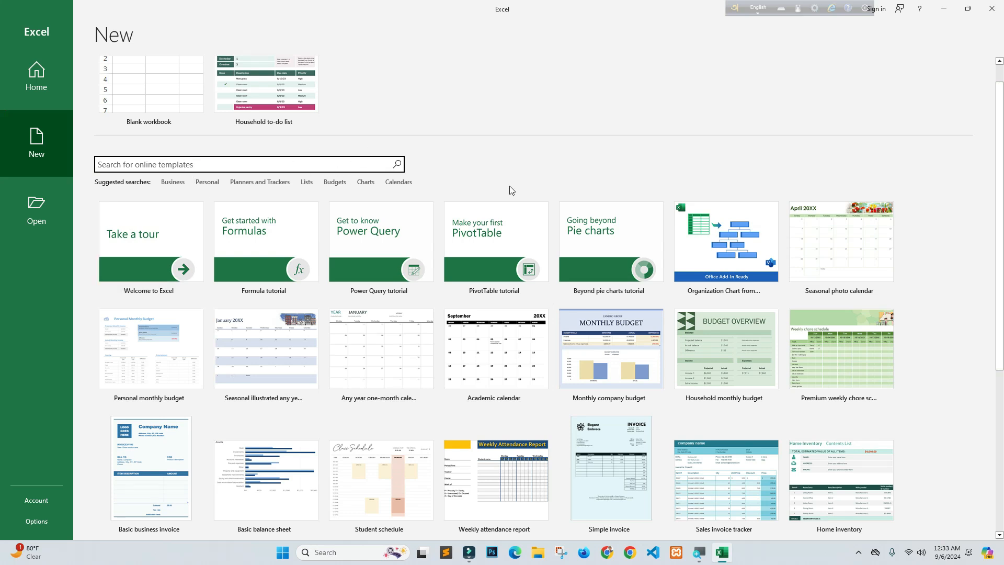
{"action": "left_click_drag", "start_coordinate": [995, 122], "coordinate": [992, 206]}
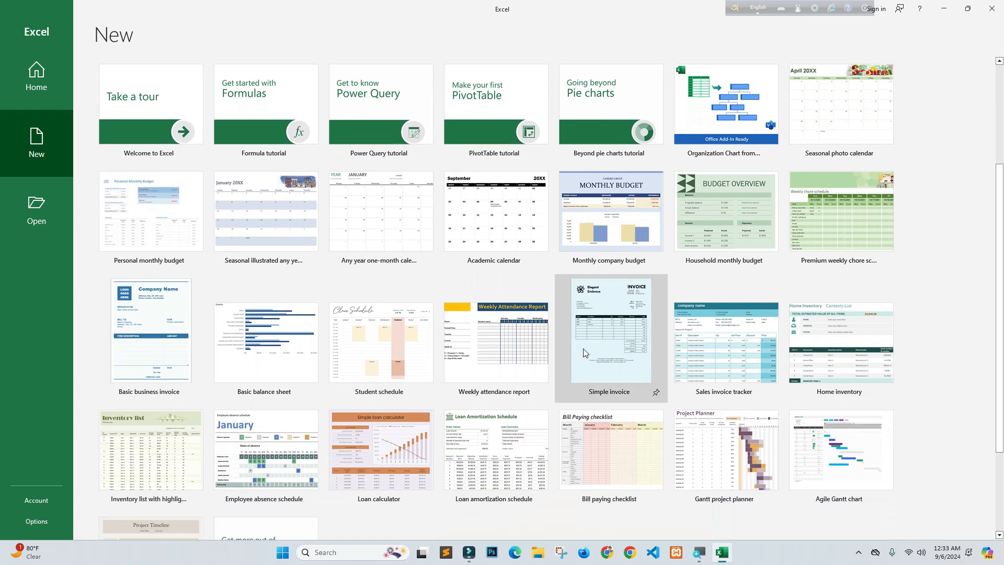
{"action": "left_click", "coordinate": [612, 331]}
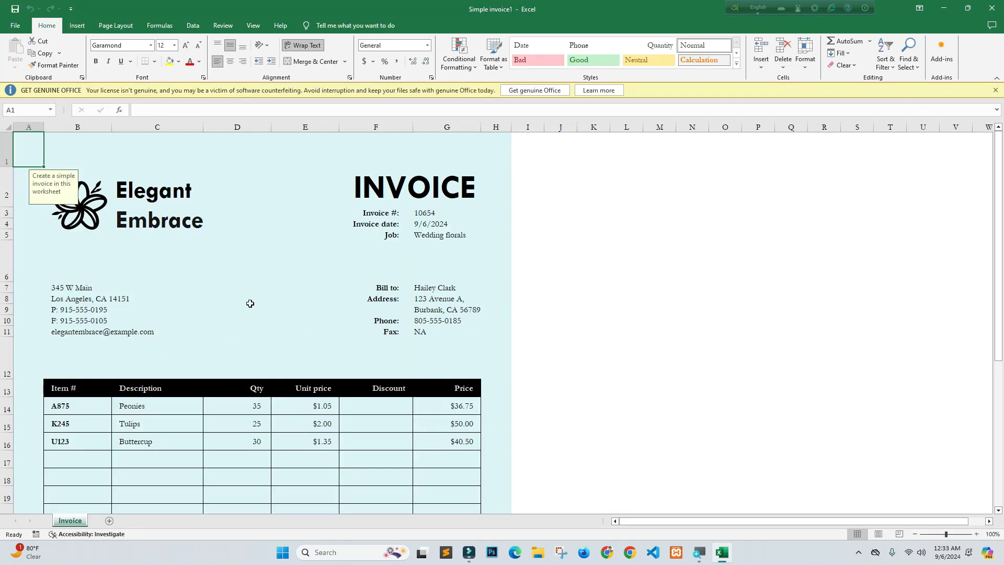
{"action": "left_click", "coordinate": [242, 272]}
{"action": "scroll", "coordinate": [155, 323], "scroll_direction": "down", "scroll_amount": 12}
{"action": "scroll", "coordinate": [155, 324], "scroll_direction": "up", "scroll_amount": 12}
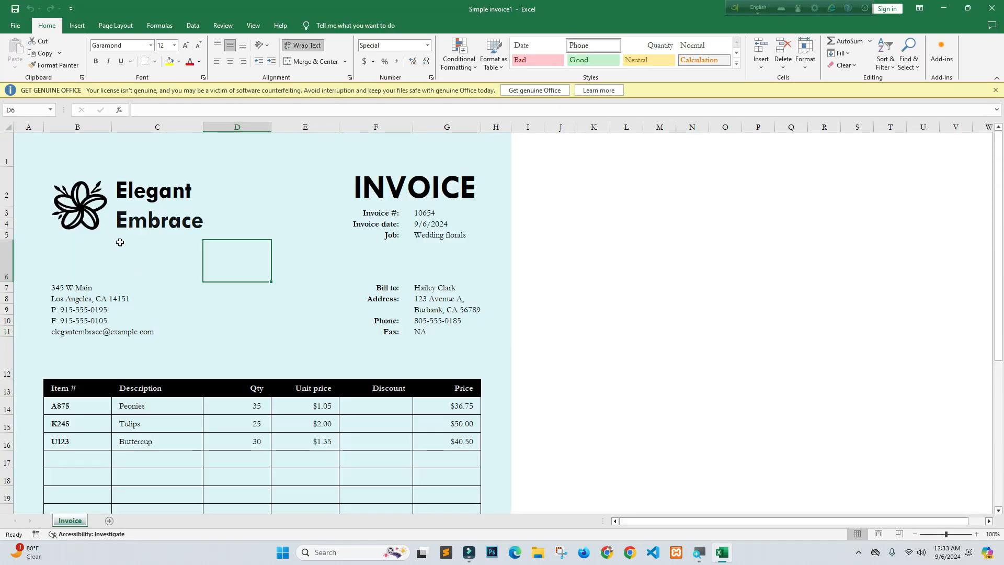
{"action": "mouse_move", "coordinate": [997, 166]}
{"action": "left_mouse_down"}
{"action": "mouse_move", "coordinate": [1000, 313]}
{"action": "mouse_move", "coordinate": [999, 167]}
{"action": "left_mouse_up"}
{"action": "left_click", "coordinate": [311, 206]}
Replace the company name's second line, "Embrace", in cell C3 of the invoice header with "Saad It Academy".
{"action": "left_click", "coordinate": [141, 222]}
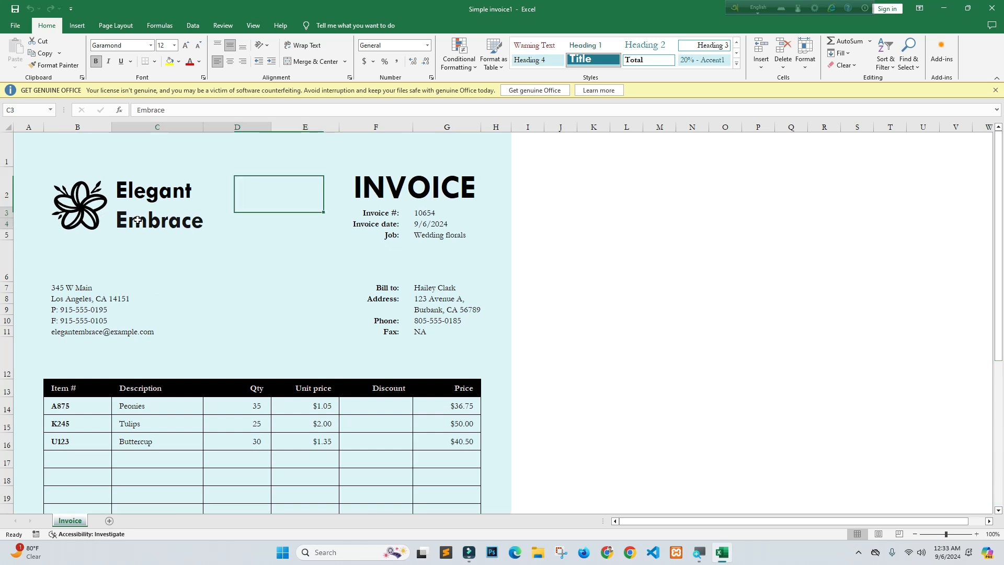
{"action": "double_click", "coordinate": [139, 220]}
{"action": "left_click_drag", "start_coordinate": [206, 221], "coordinate": [108, 229]}
{"action": "type", "text": "Saa"}
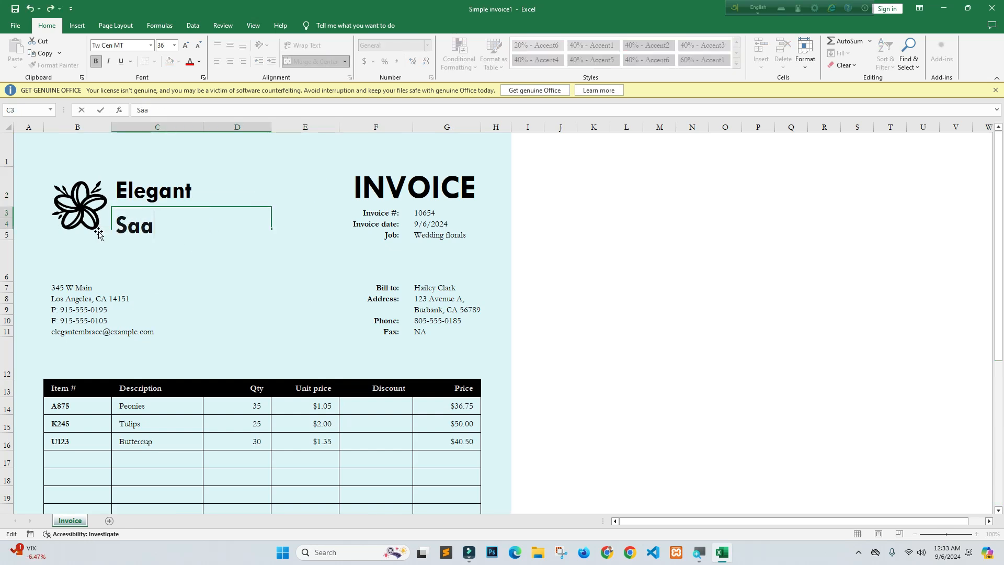
{"action": "type", "text": "d It A"}
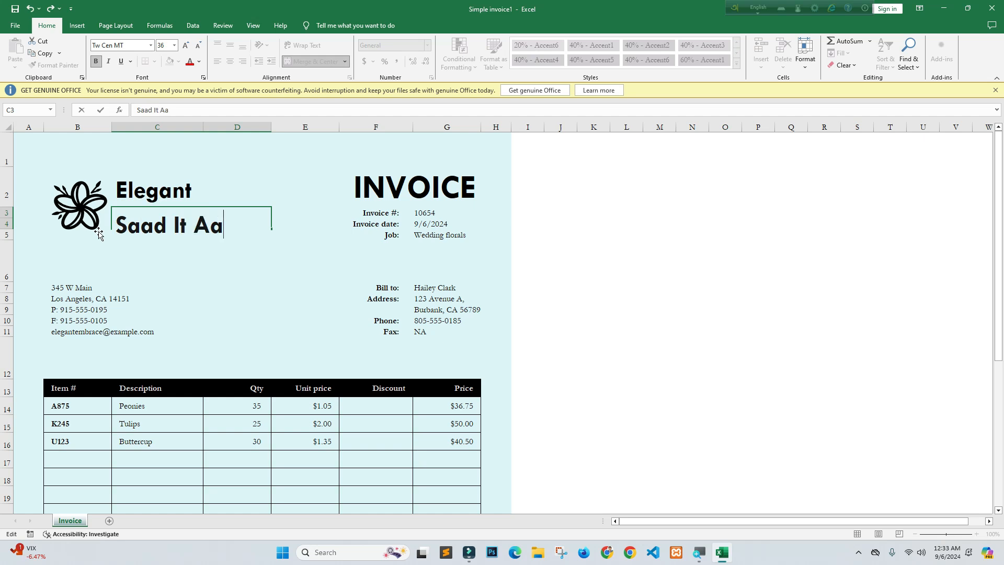
{"action": "key", "text": "BackSpace"}
{"action": "type", "text": "cademy"}
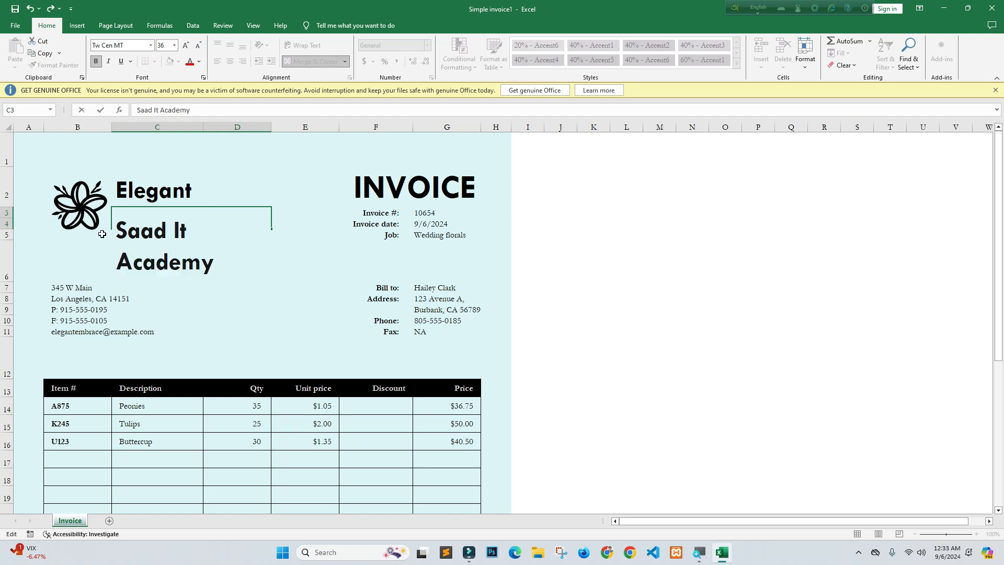
{"action": "left_click", "coordinate": [217, 294]}
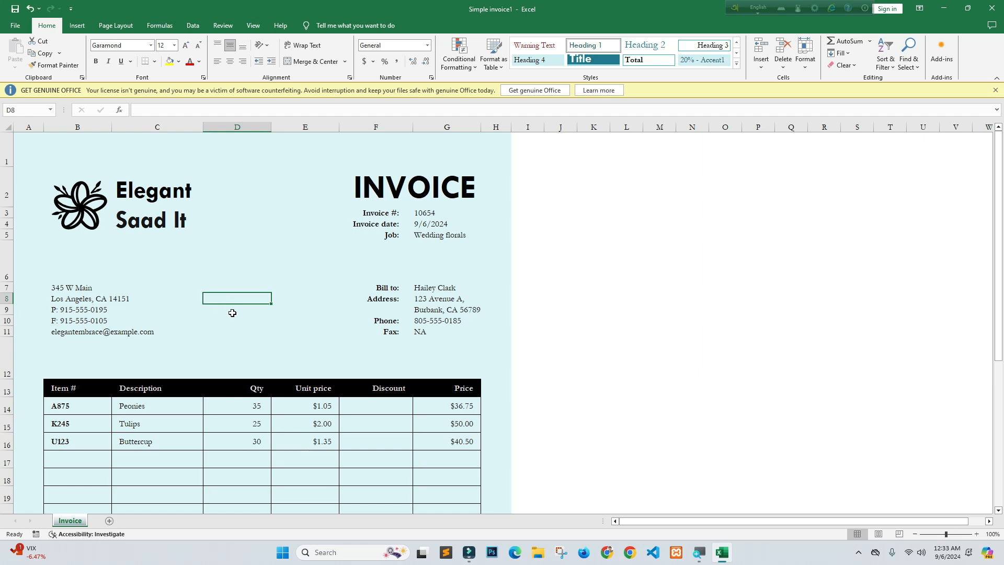
{"action": "left_click", "coordinate": [190, 226]}
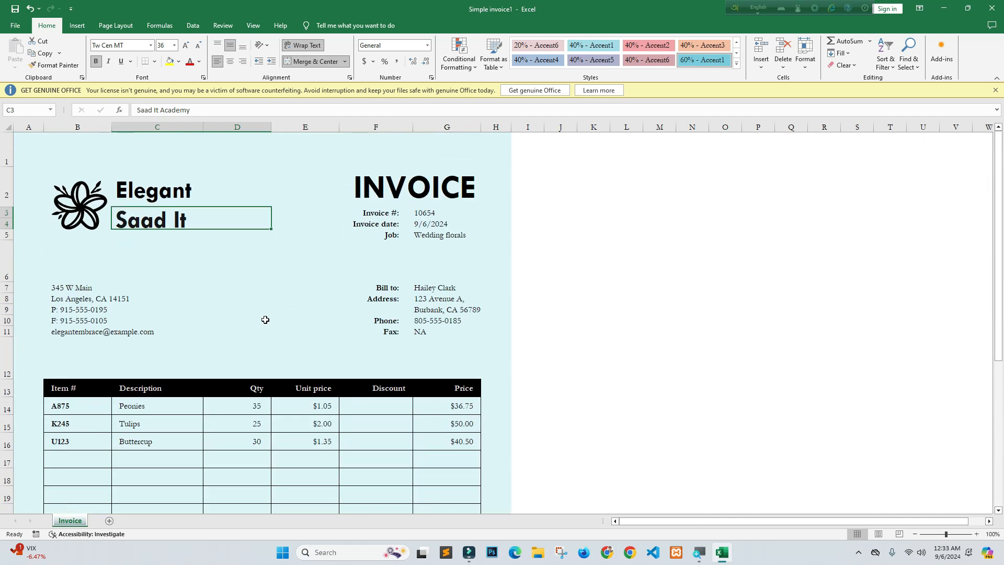
{"action": "left_click", "coordinate": [281, 296]}
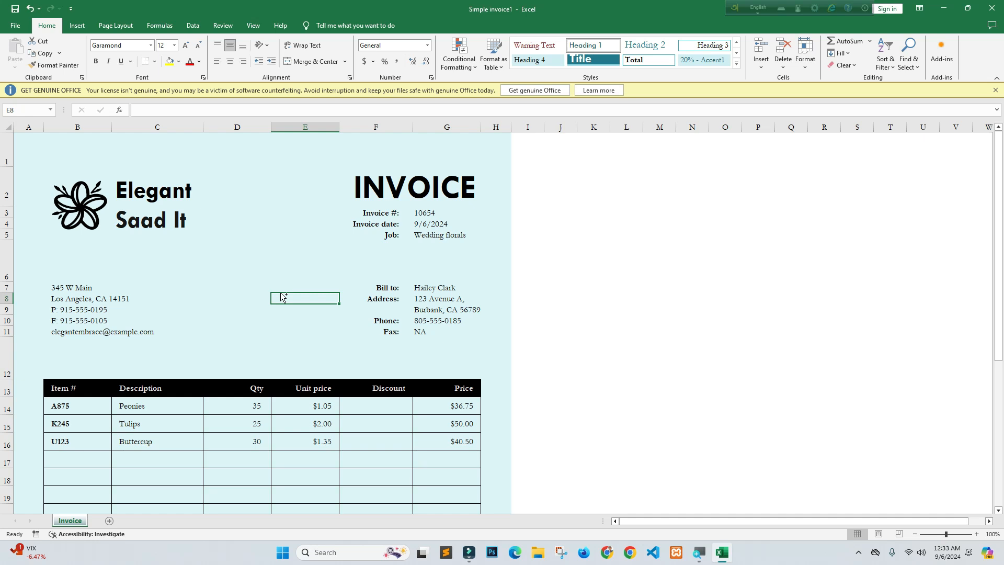
Preview the invoice for printing and export it as a PDF named "Simple invoice1" to the Desktop folder.
{"action": "key", "text": "ctrl+p"}
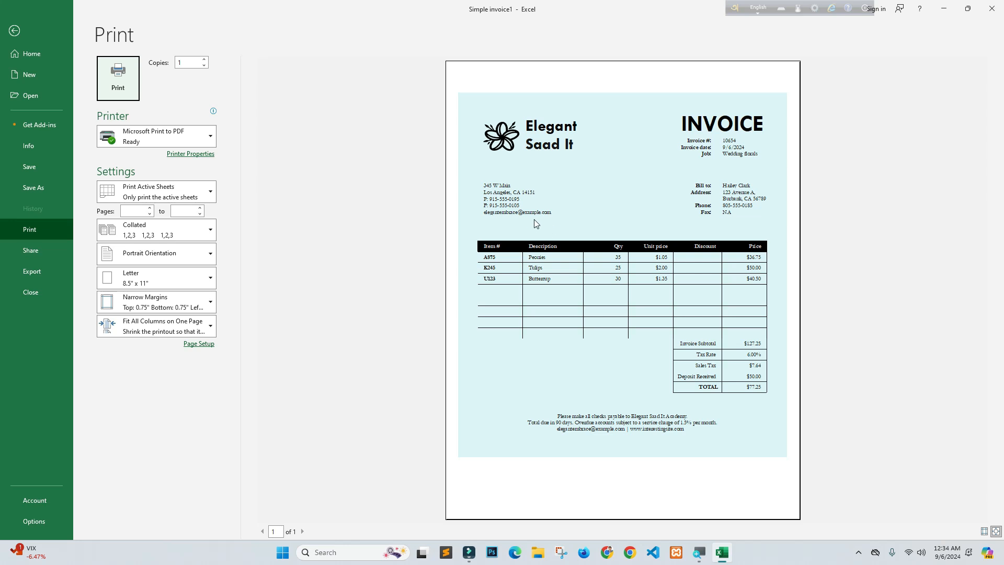
{"action": "left_click", "coordinate": [30, 273]}
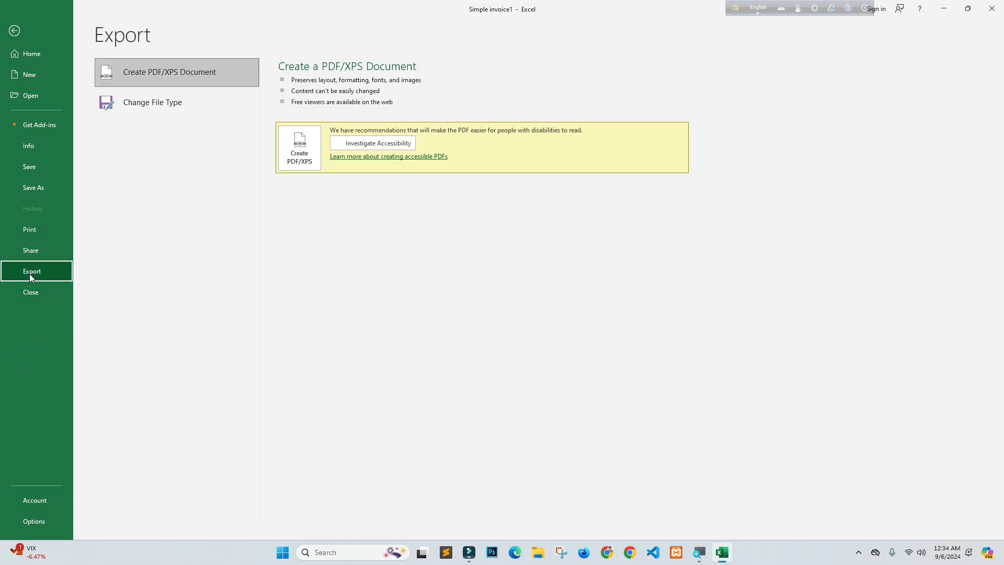
{"action": "left_click", "coordinate": [301, 163]}
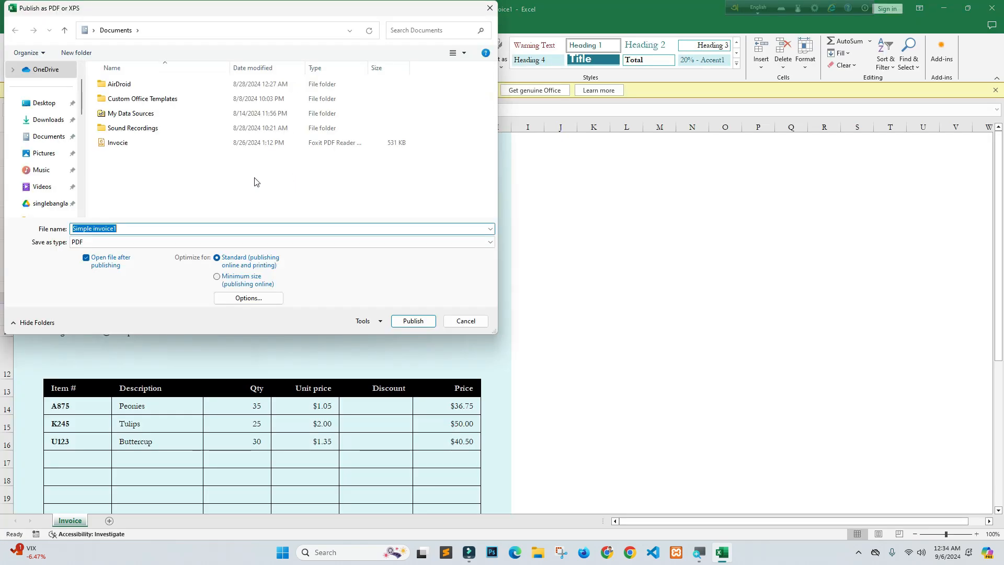
{"action": "left_click", "coordinate": [42, 103]}
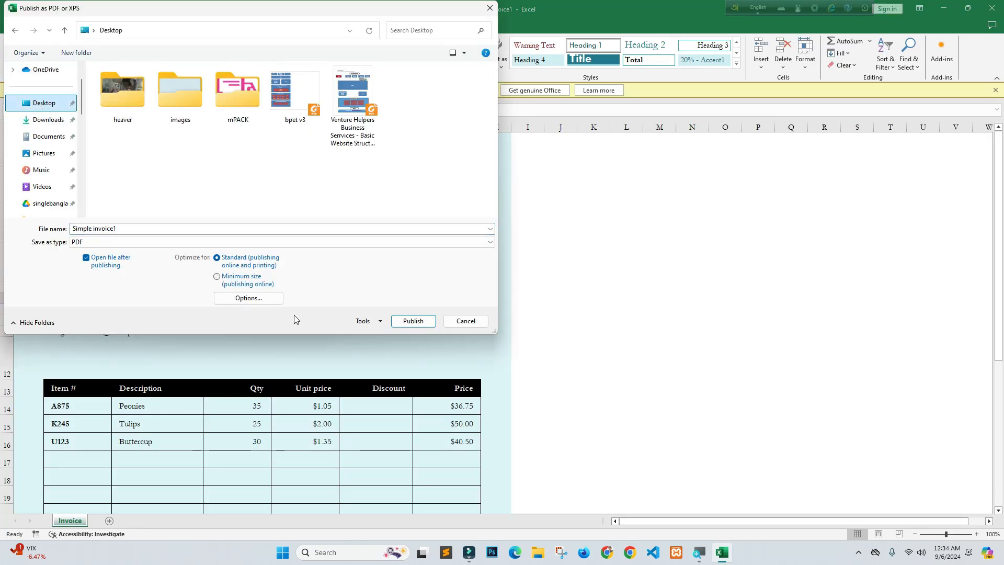
{"action": "left_click", "coordinate": [413, 323]}
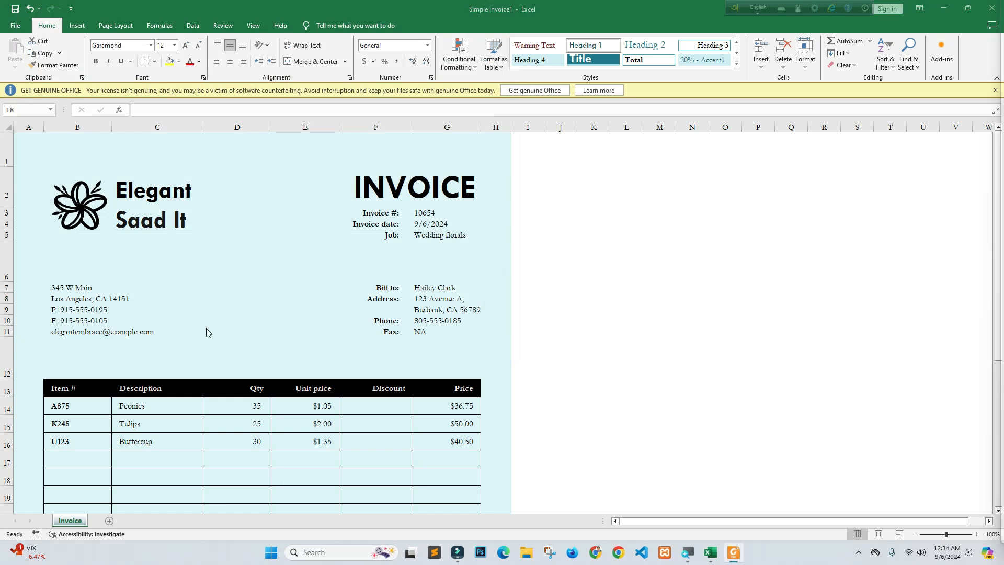
Open the exported Simple invoice1 PDF from the Desktop folder, check the whole page, and close the viewer and File Explorer.
{"action": "key", "text": "super+e"}
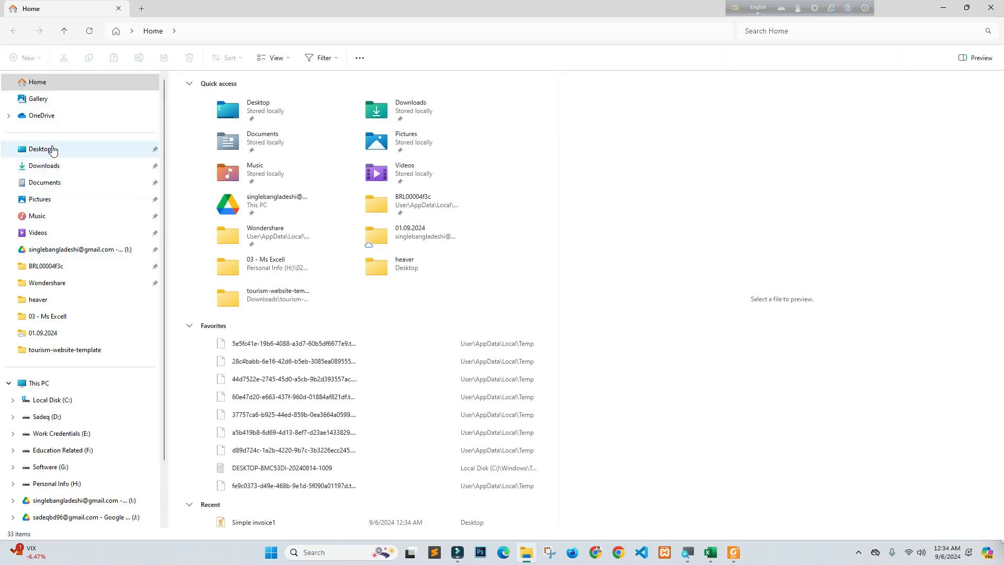
{"action": "left_click", "coordinate": [52, 151]}
{"action": "double_click", "coordinate": [225, 198]}
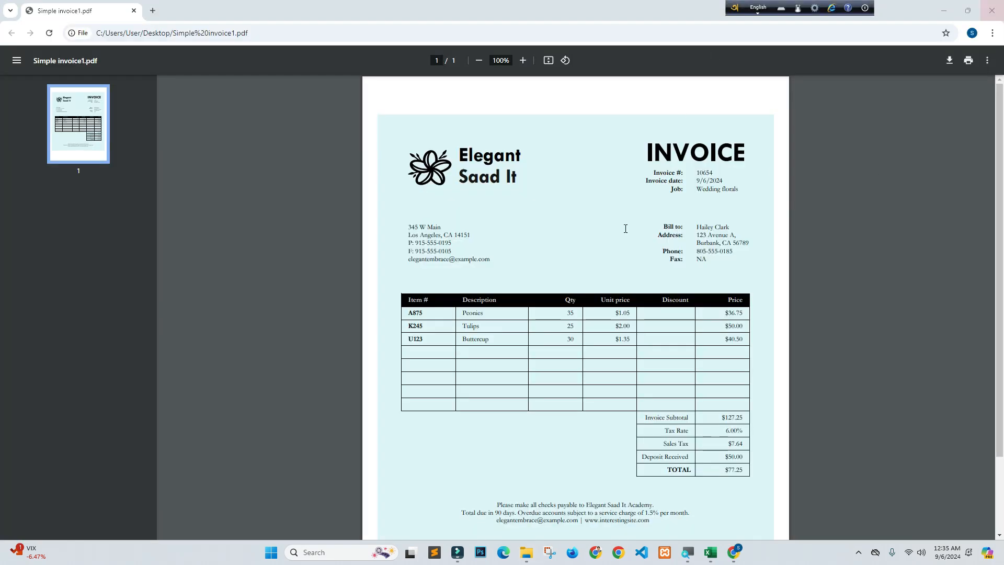
{"action": "scroll", "coordinate": [529, 385], "scroll_direction": "down", "scroll_amount": 2}
{"action": "scroll", "coordinate": [528, 385], "scroll_direction": "up", "scroll_amount": 2}
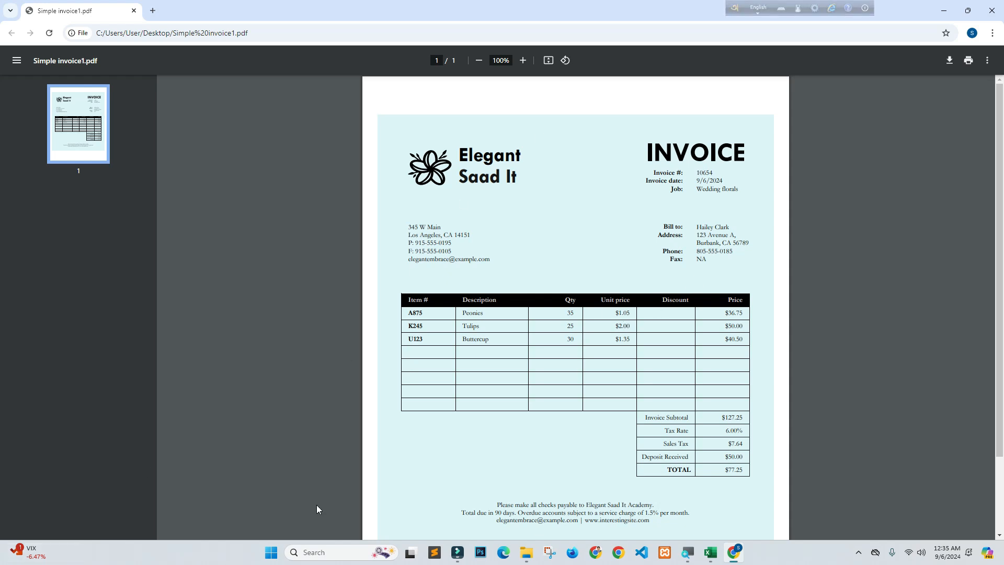
{"action": "left_click", "coordinate": [991, 10]}
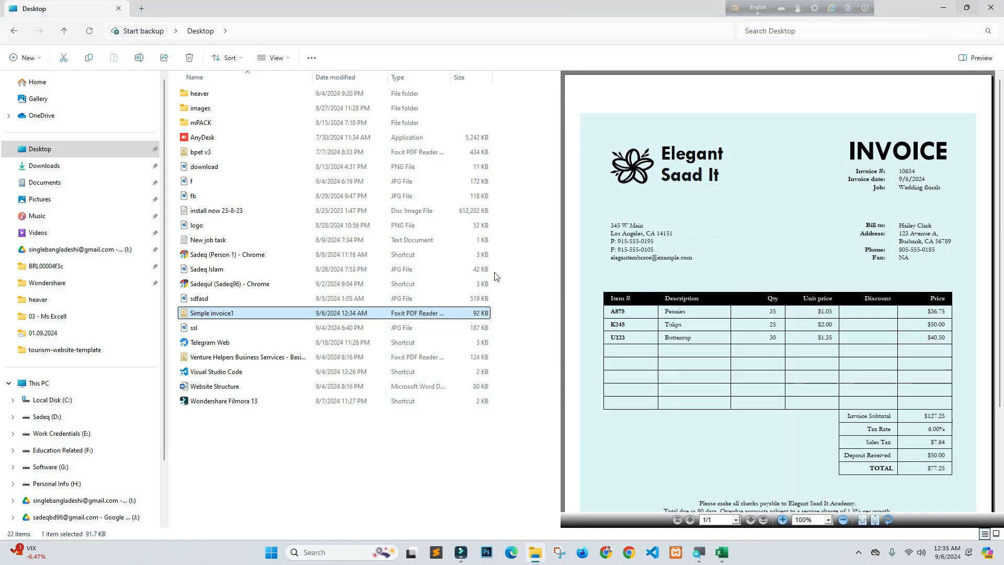
{"action": "left_click", "coordinate": [992, 7]}
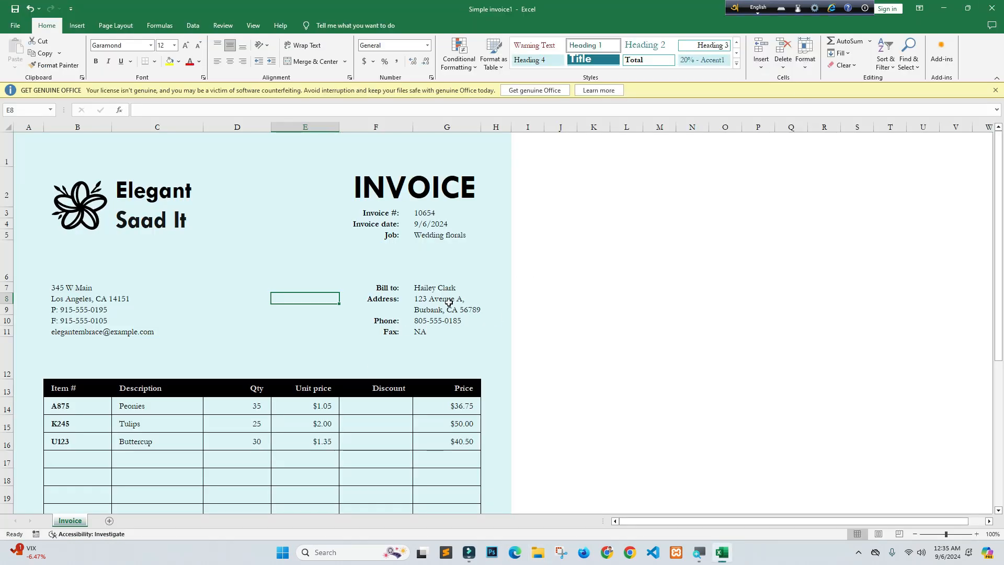
Close the invoice workbook without saving the changes.
{"action": "left_click", "coordinate": [627, 287]}
{"action": "left_click", "coordinate": [992, 7]}
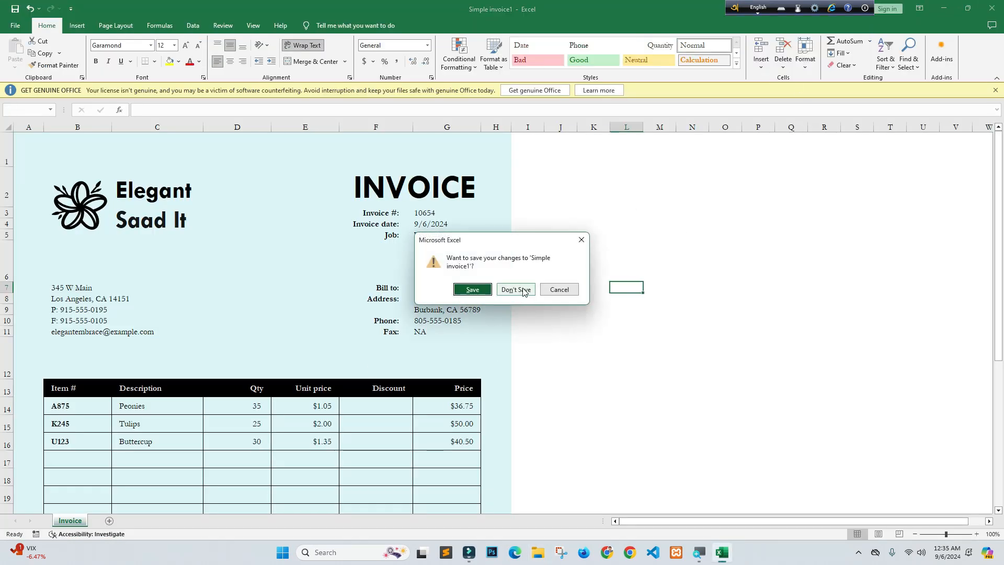
{"action": "left_click", "coordinate": [515, 290]}
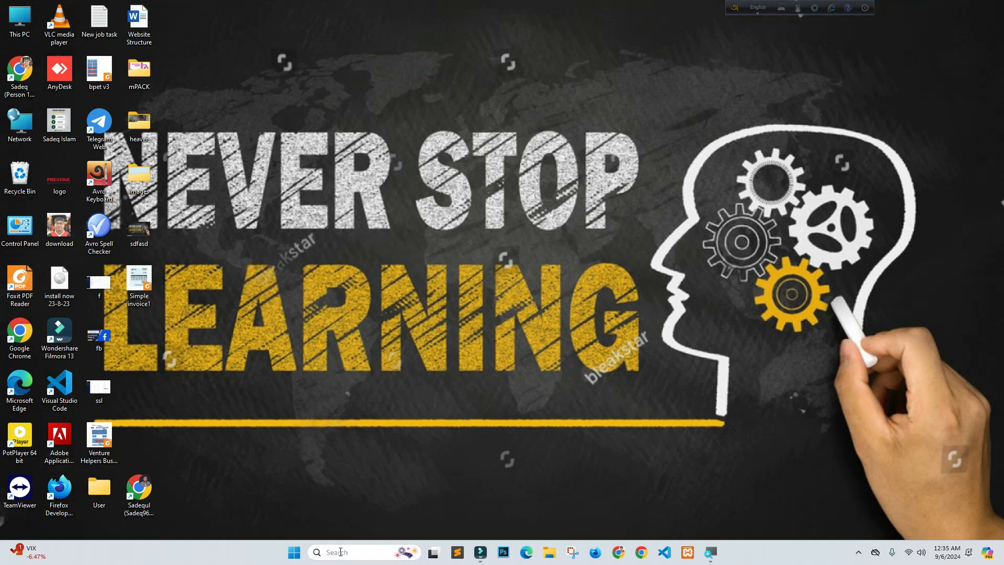
Launch Excel again through the Windows search and create a blank workbook.
{"action": "left_click", "coordinate": [340, 552]}
{"action": "type", "text": "excel"}
{"action": "key", "text": "Return"}
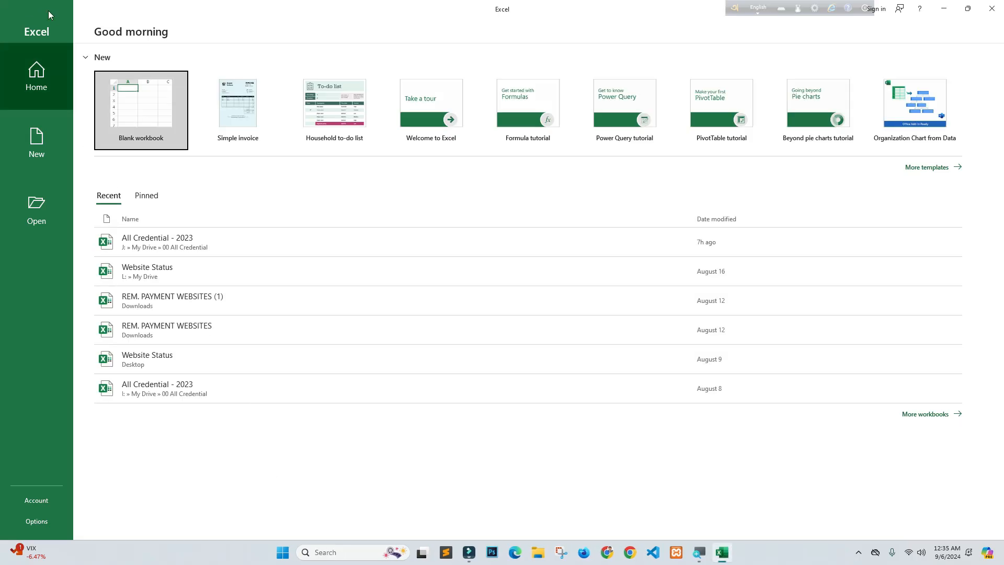
{"action": "left_click", "coordinate": [135, 121]}
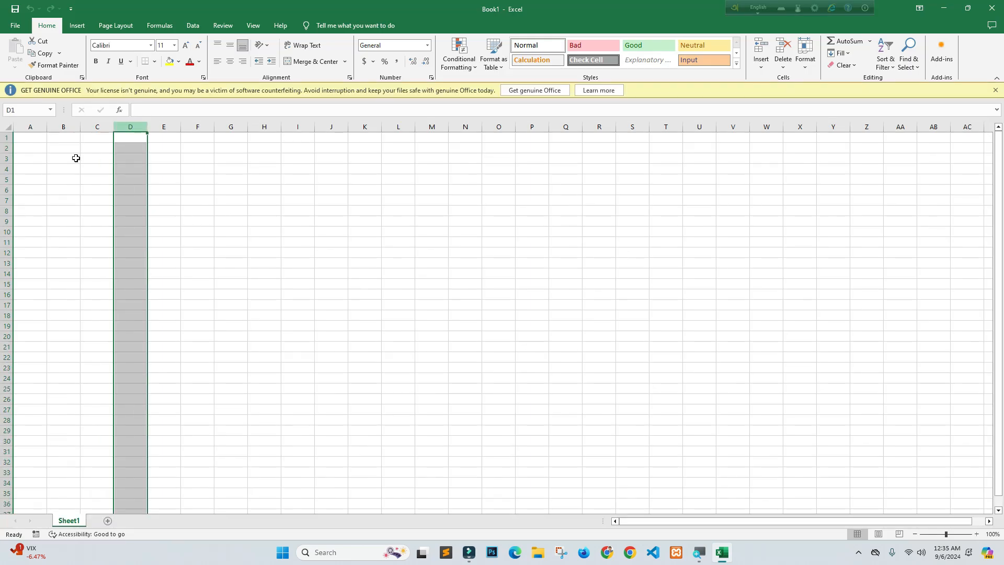
{"action": "left_click", "coordinate": [63, 168]}
{"action": "left_click", "coordinate": [110, 234]}
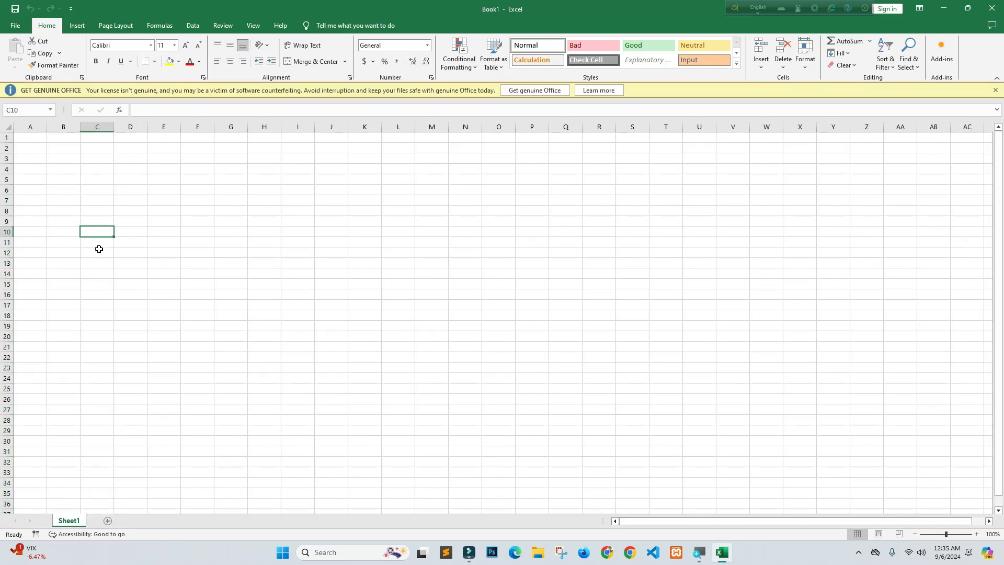
{"action": "left_click", "coordinate": [29, 160]}
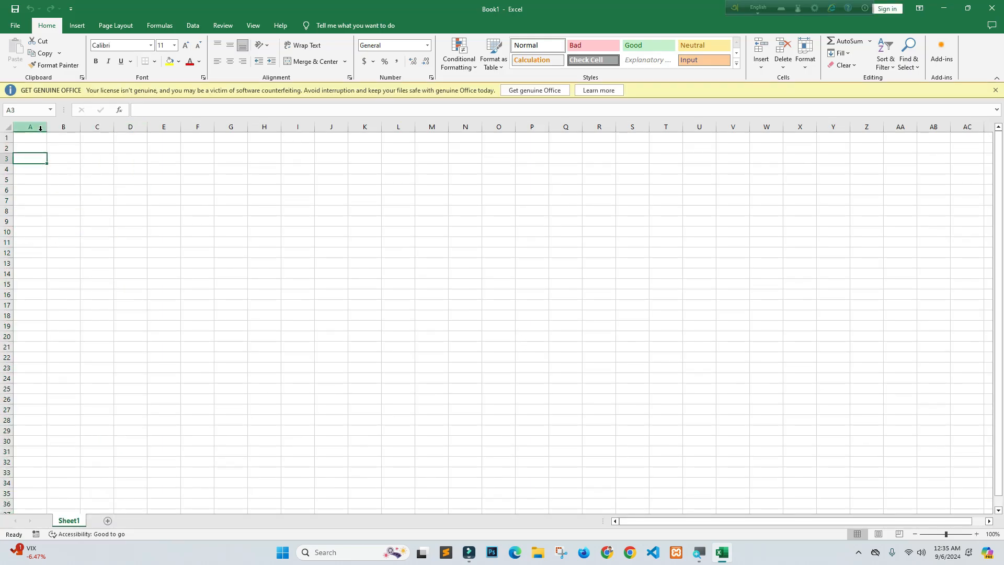
{"action": "left_click", "coordinate": [41, 129]}
{"action": "left_click", "coordinate": [20, 299]}
{"action": "left_click", "coordinate": [188, 285]}
Dismiss the Office licence warning bar above the blank sheet.
{"action": "left_click", "coordinate": [996, 90]}
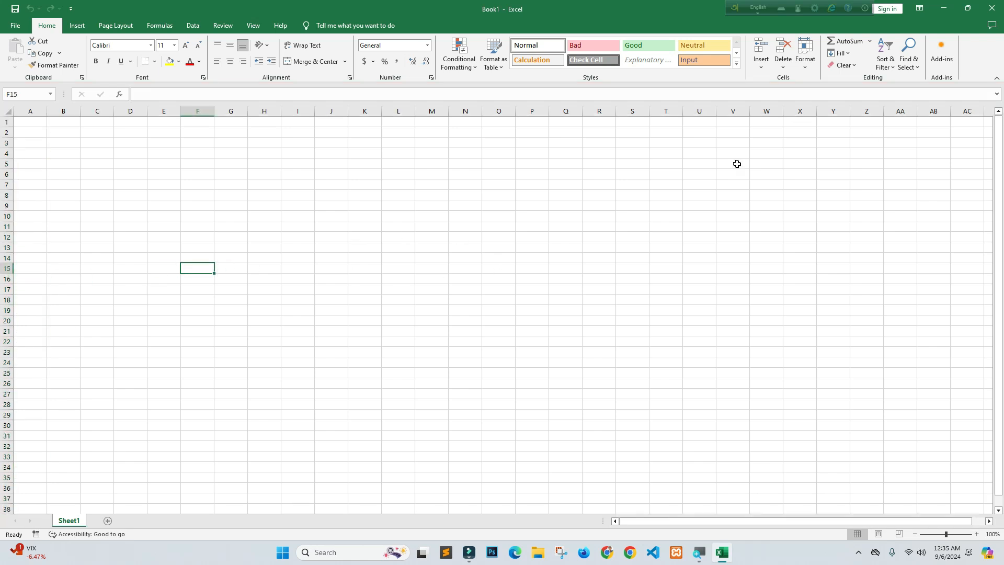
{"action": "left_click", "coordinate": [156, 214]}
{"action": "left_click", "coordinate": [122, 144]}
{"action": "left_click_drag", "start_coordinate": [34, 123], "coordinate": [522, 148]}
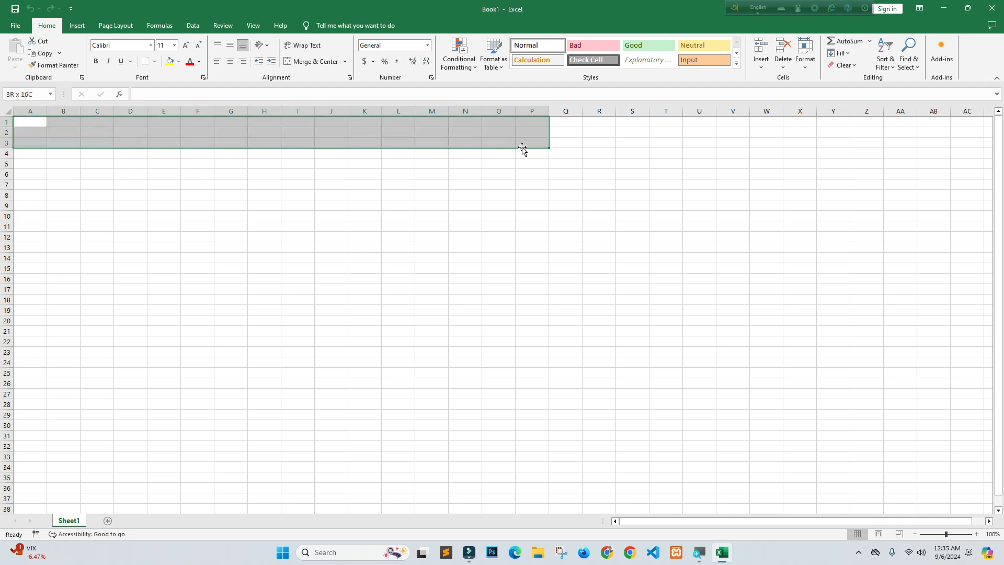
{"action": "left_click", "coordinate": [298, 363]}
Enter the title "Employee Salary Sheet September - 2024" in cell B2.
{"action": "left_click", "coordinate": [75, 131]}
{"action": "type", "text": "Employee Salary Sheet September - 2024"}
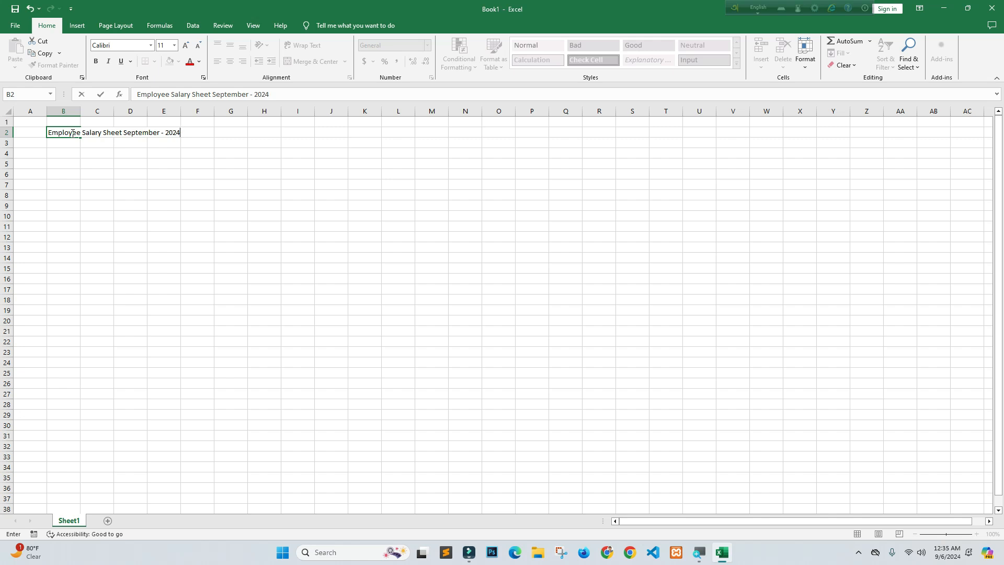
{"action": "key", "text": "Return"}
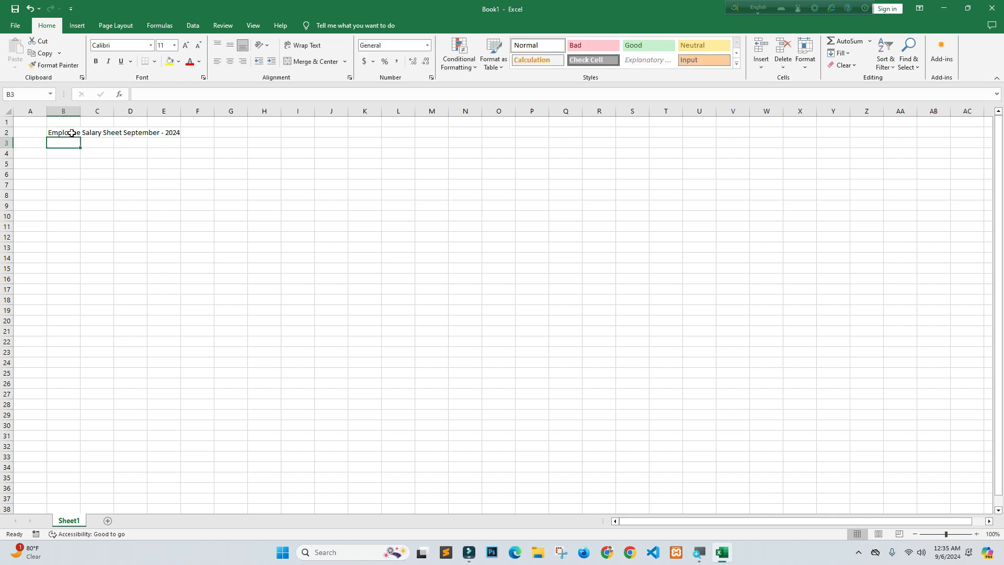
Inspect cells B2 and C2 to check which of them actually holds the title text.
{"action": "left_click", "coordinate": [97, 141]}
{"action": "left_click", "coordinate": [64, 132]}
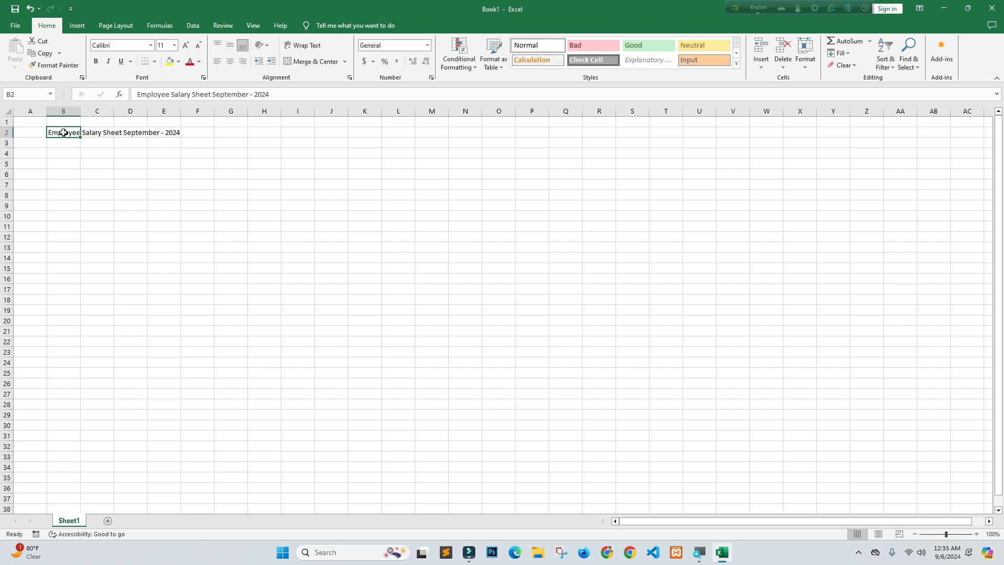
{"action": "left_click", "coordinate": [79, 167]}
{"action": "left_click", "coordinate": [62, 133]}
{"action": "left_click_drag", "start_coordinate": [137, 94], "coordinate": [271, 95]}
{"action": "left_click", "coordinate": [77, 183]}
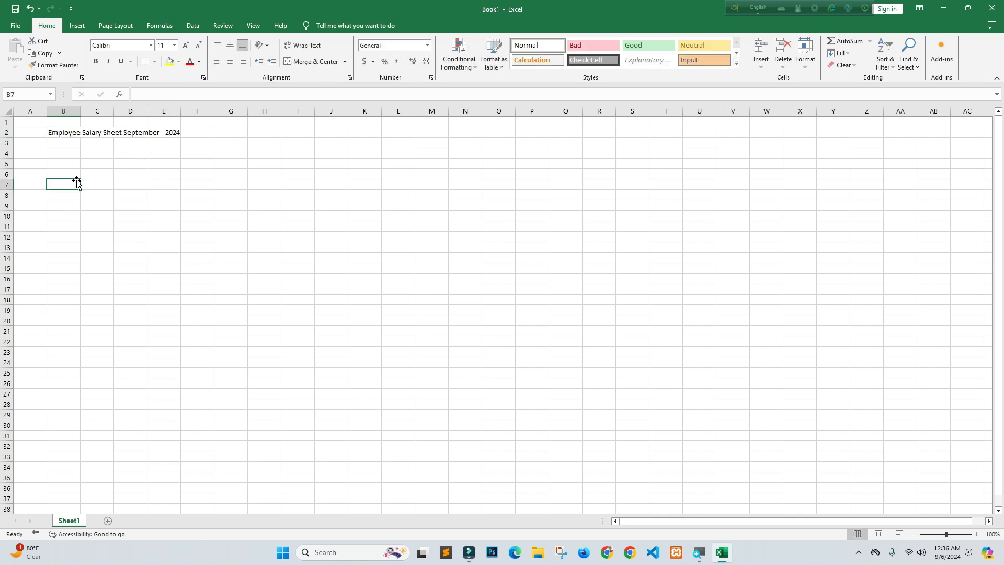
{"action": "left_click", "coordinate": [98, 134]}
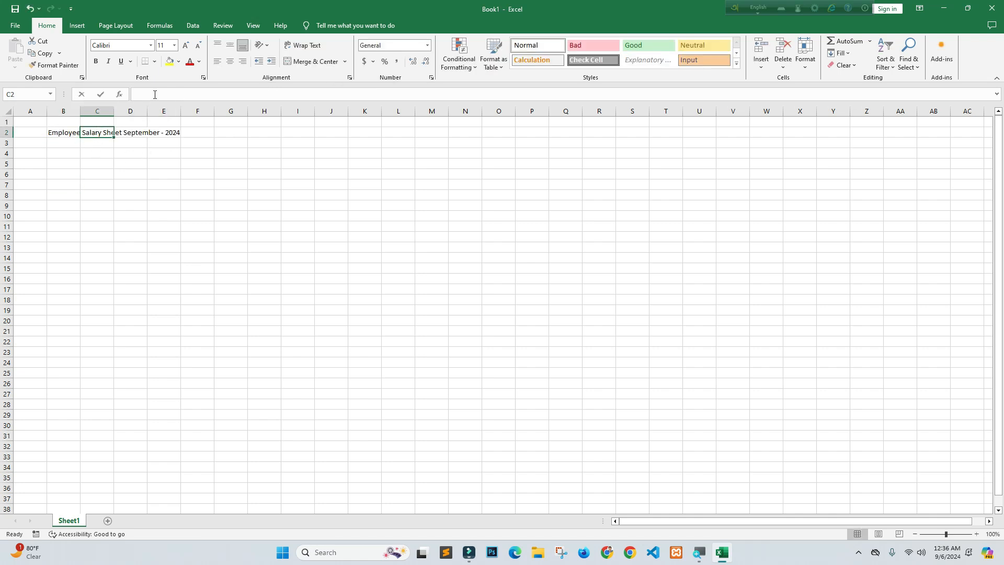
{"action": "left_click", "coordinate": [171, 92]}
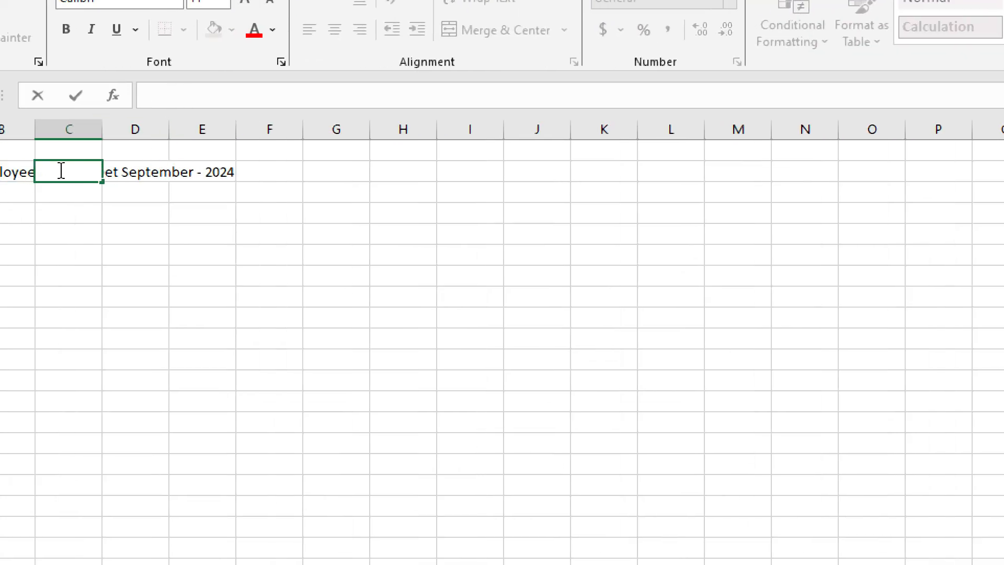
{"action": "left_click", "coordinate": [10, 171]}
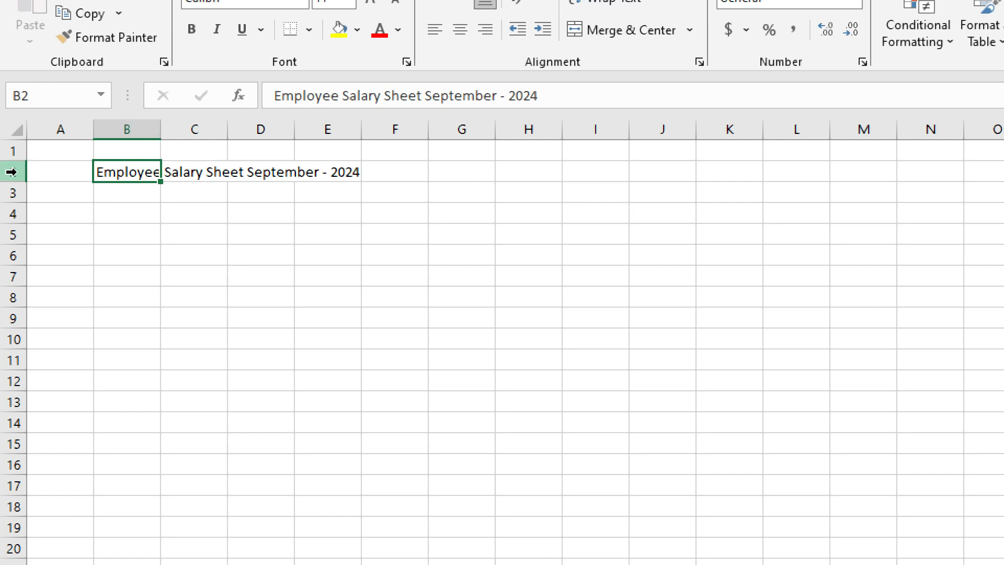
{"action": "left_click", "coordinate": [193, 175]}
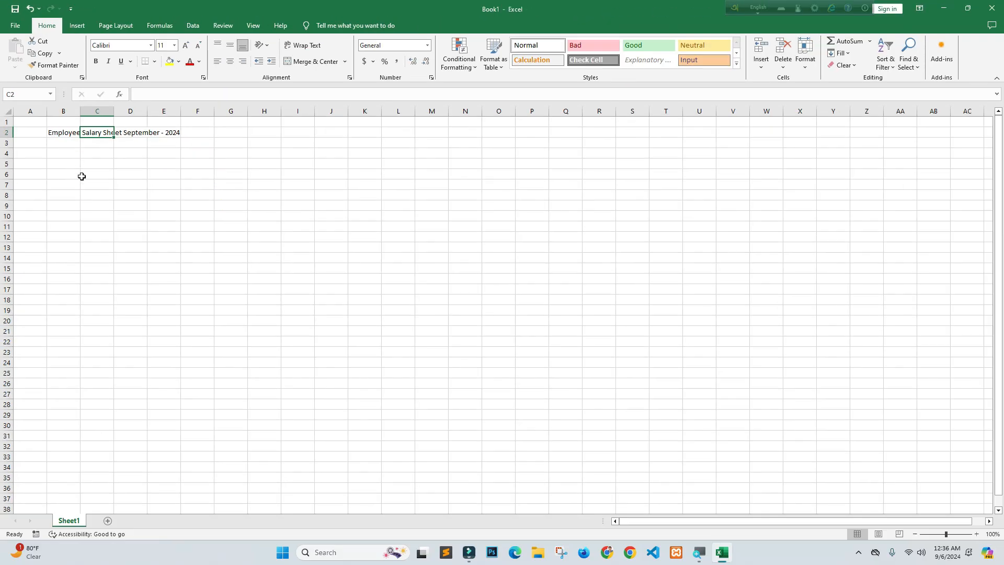
{"action": "left_click", "coordinate": [81, 176]}
{"action": "left_click", "coordinate": [61, 130]}
Merge and center the title across A1:J3 and align it vertically in the middle.
{"action": "left_click_drag", "start_coordinate": [29, 123], "coordinate": [306, 149]}
{"action": "left_click_drag", "start_coordinate": [283, 154], "coordinate": [325, 144]}
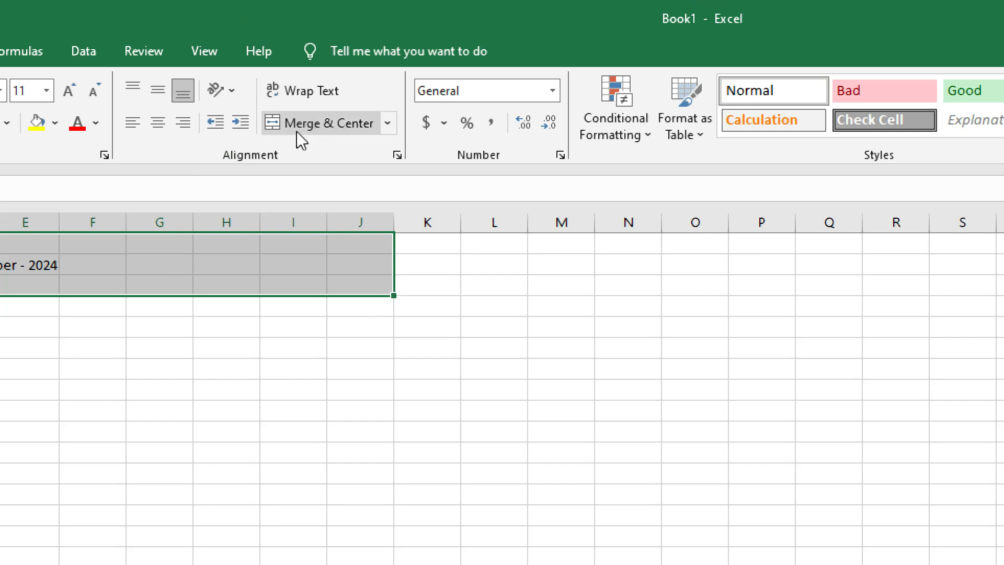
{"action": "left_click", "coordinate": [318, 126]}
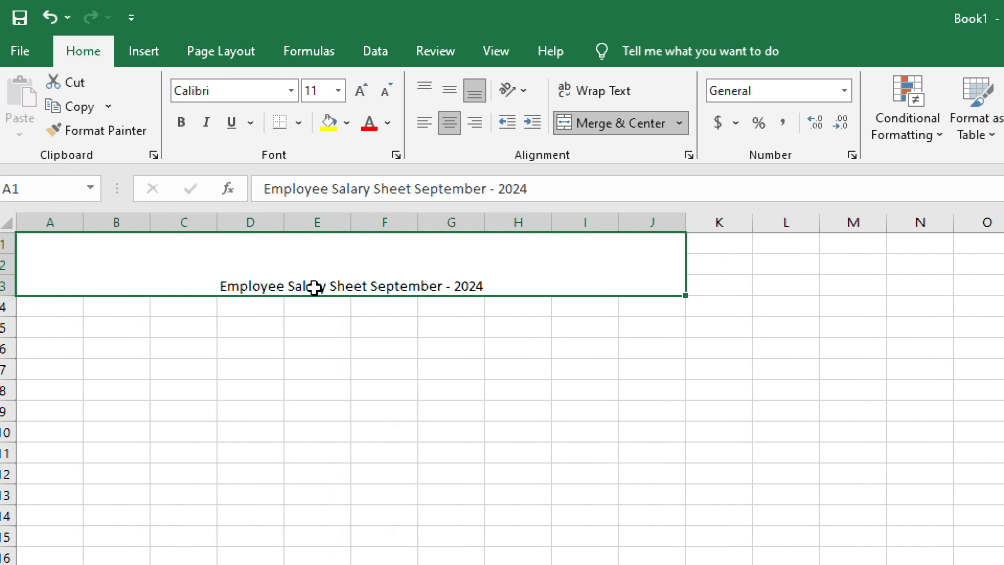
{"action": "left_click", "coordinate": [447, 86]}
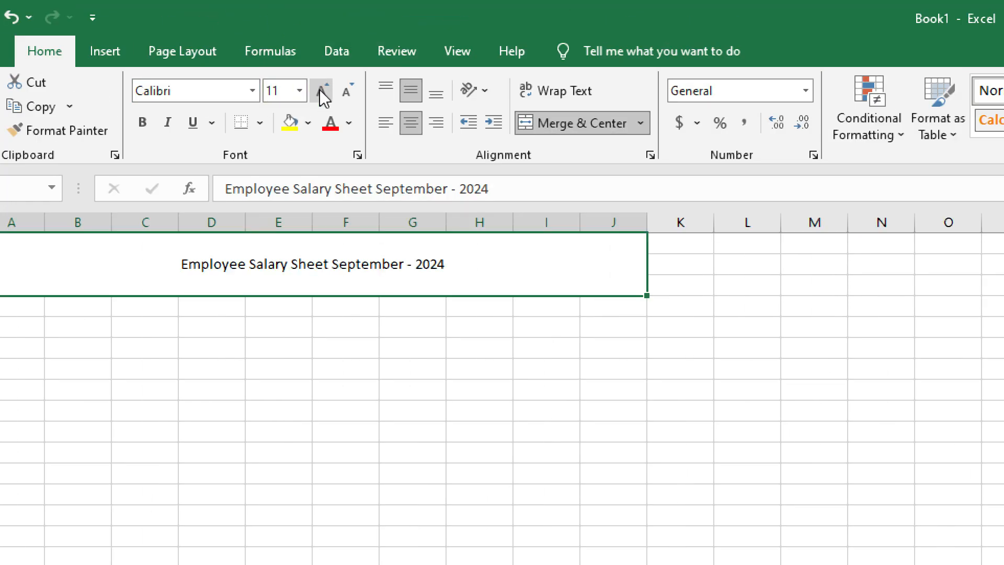
Format the merged title as 22-point bold text with a light blue cell fill.
{"action": "left_click", "coordinate": [321, 91]}
{"action": "left_click", "coordinate": [321, 90]}
{"action": "left_click", "coordinate": [321, 91]}
{"action": "left_click", "coordinate": [321, 91]}
{"action": "left_click", "coordinate": [321, 91]}
{"action": "left_click", "coordinate": [321, 90]}
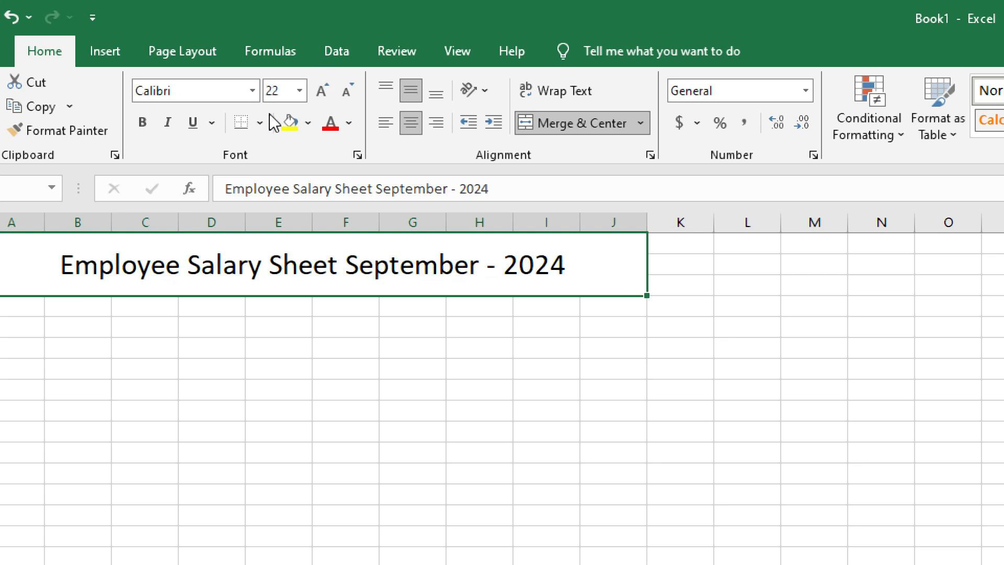
{"action": "left_click", "coordinate": [142, 122]}
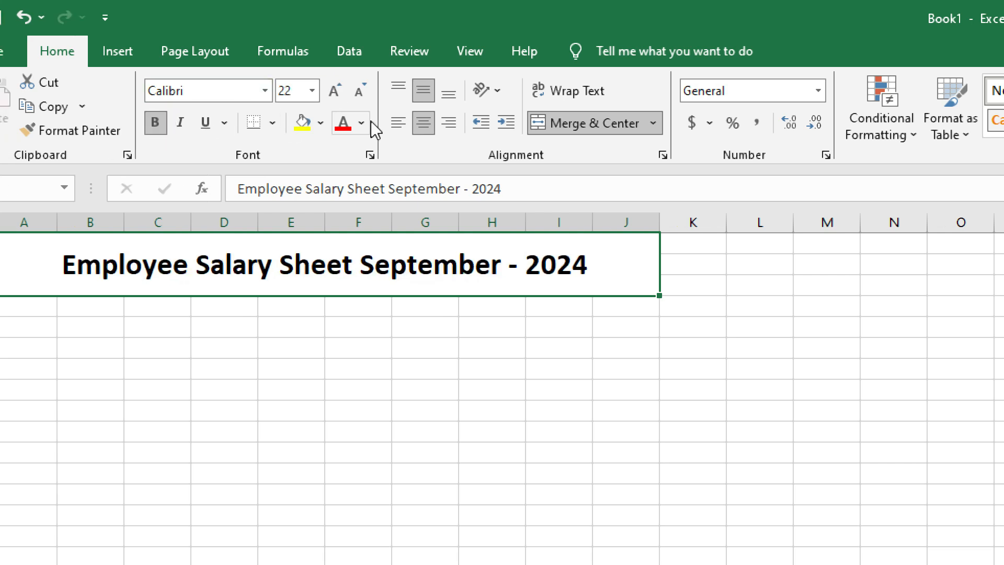
{"action": "left_click", "coordinate": [324, 120]}
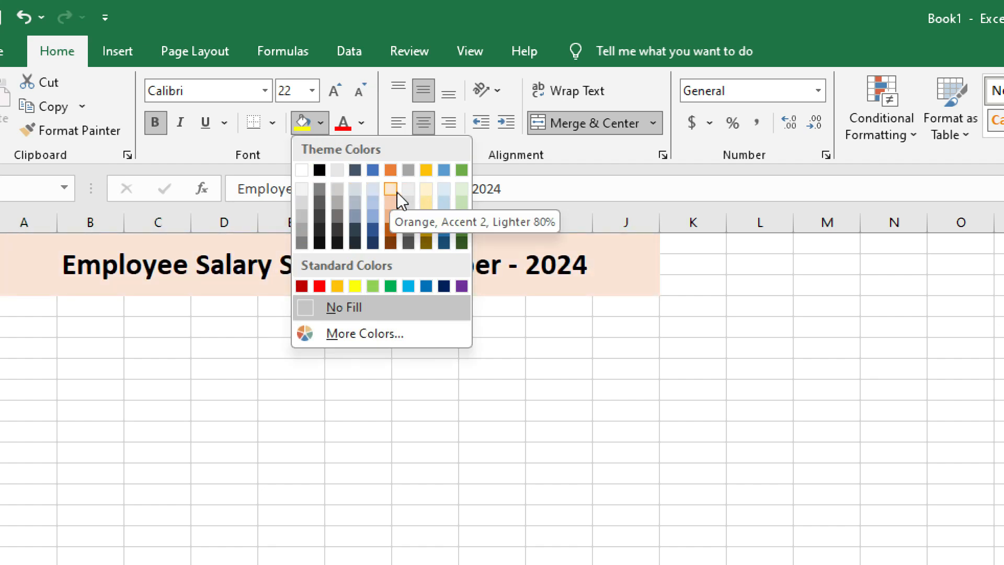
{"action": "left_click", "coordinate": [448, 205]}
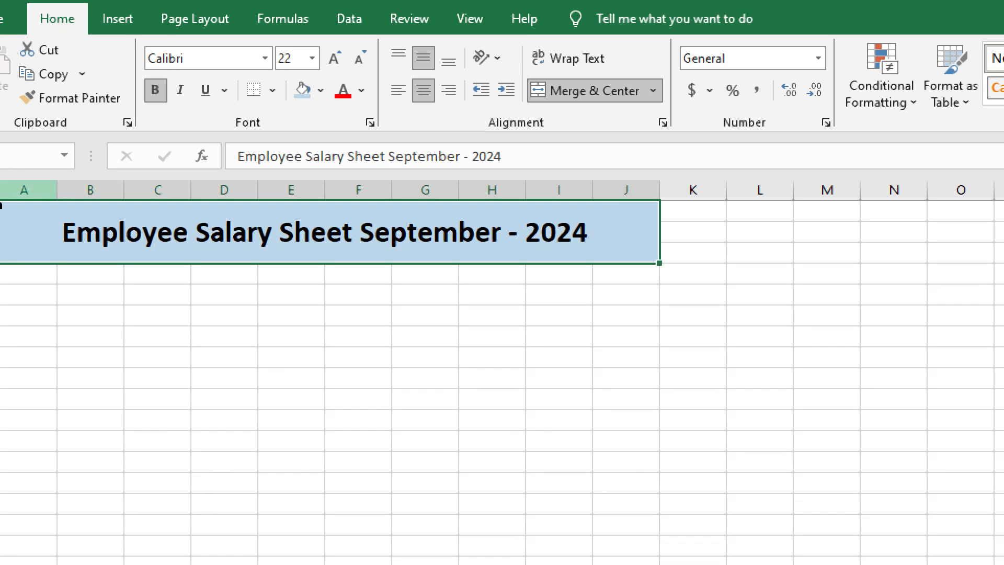
Enter the column header "Sl No" in cell A4.
{"action": "double_click", "coordinate": [20, 275]}
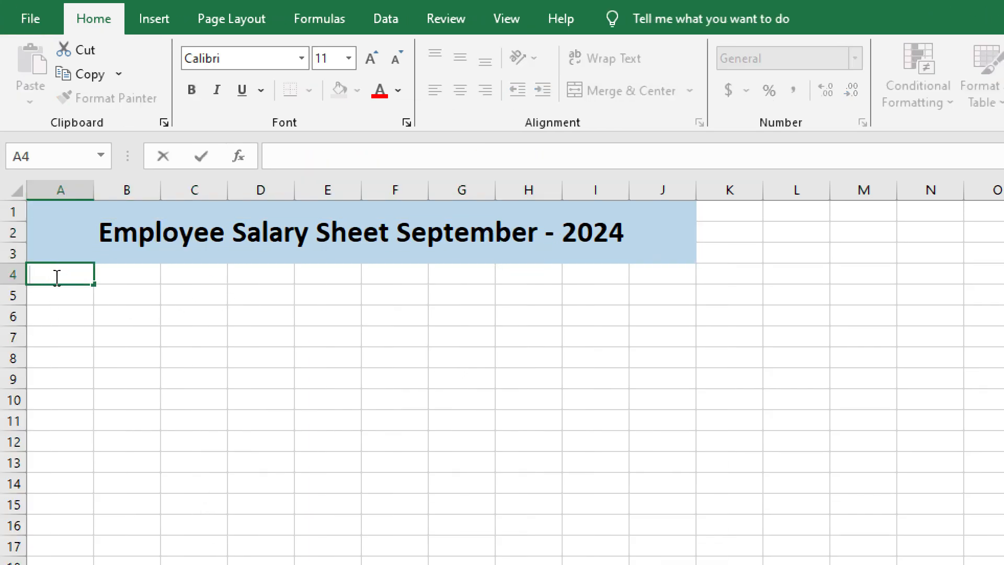
{"action": "type", "text": "Sl "}
{"action": "type", "text": "N"}
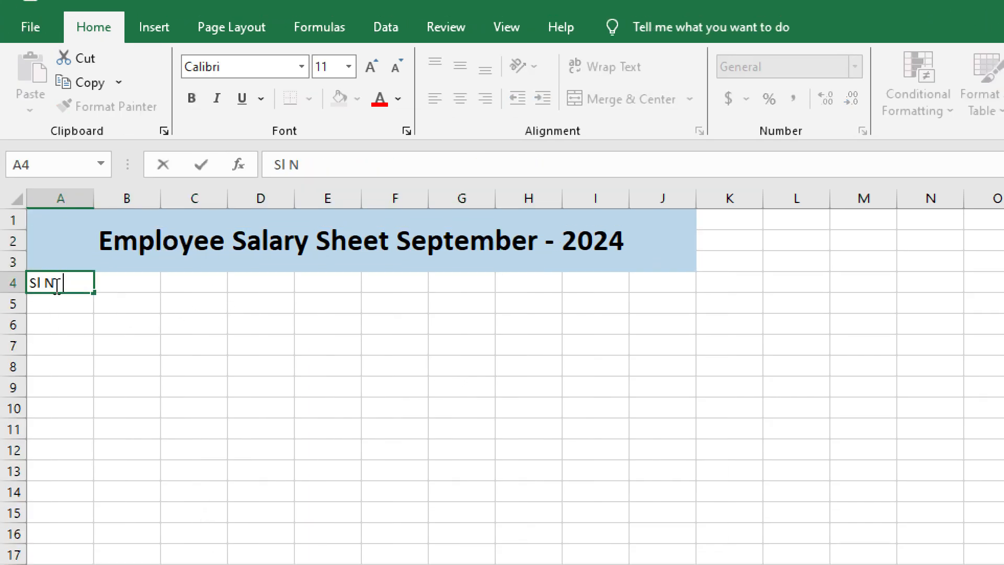
{"action": "type", "text": "o"}
{"action": "key", "text": "Return"}
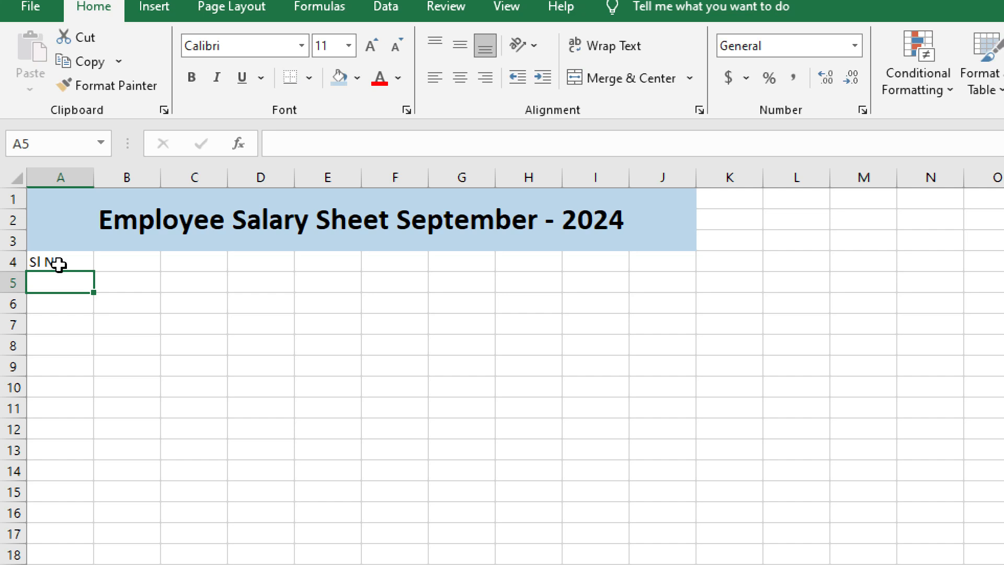
{"action": "left_click", "coordinate": [58, 264]}
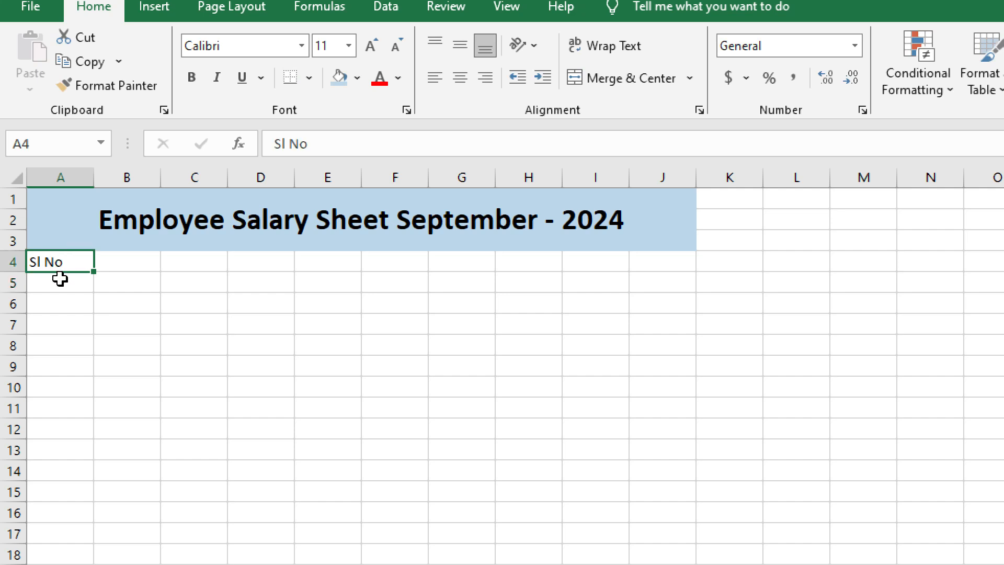
Enter the serial numbers 1 and 2 in cells A5 and A6.
{"action": "left_click", "coordinate": [63, 283]}
{"action": "double_click", "coordinate": [70, 286]}
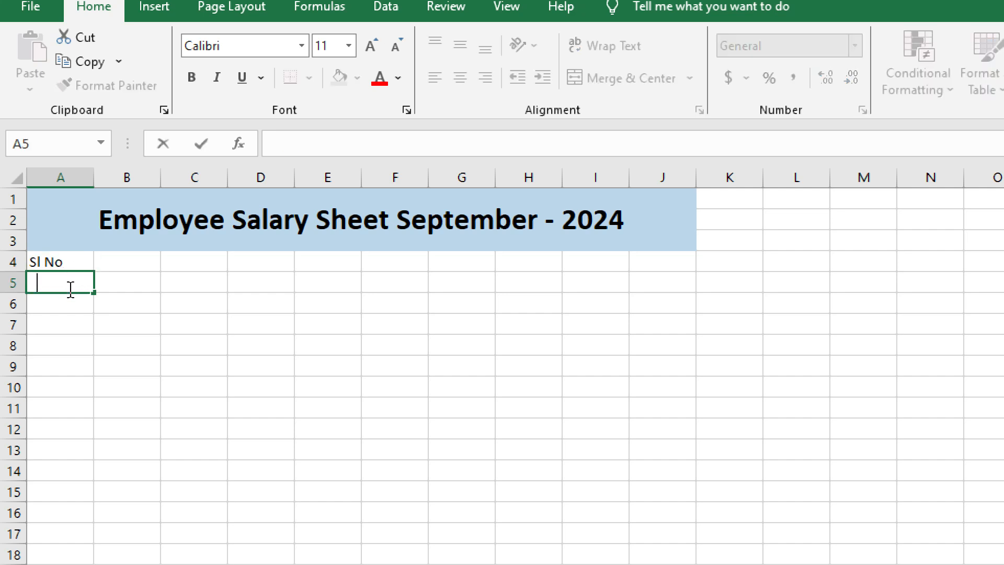
{"action": "key", "text": "Return"}
{"action": "type", "text": "2"}
{"action": "key", "text": "Return"}
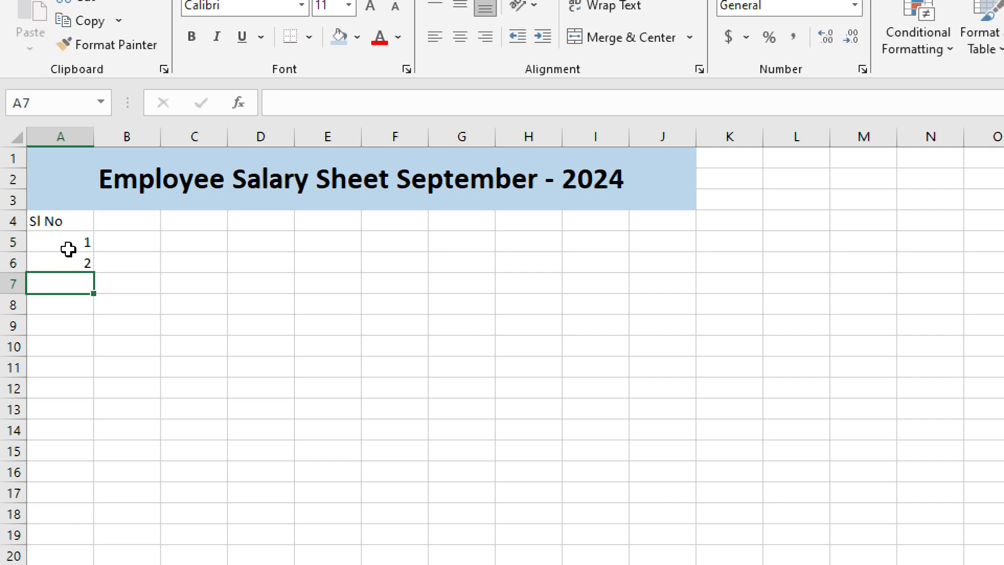
Clear the serial number in cell A6.
{"action": "left_click", "coordinate": [64, 245]}
{"action": "left_click", "coordinate": [63, 261]}
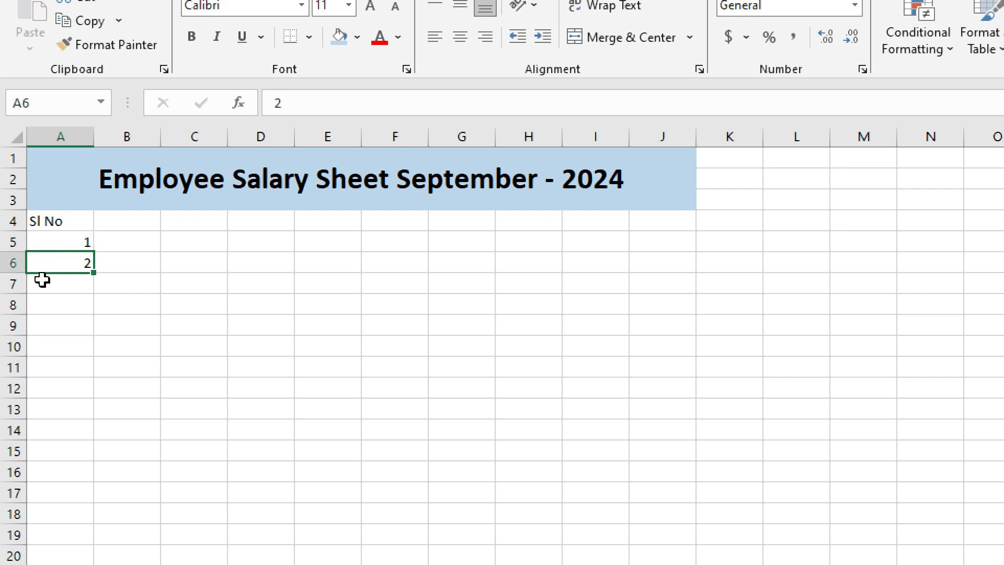
{"action": "left_click", "coordinate": [67, 240]}
{"action": "left_click", "coordinate": [67, 258]}
{"action": "key", "text": "BackSpace"}
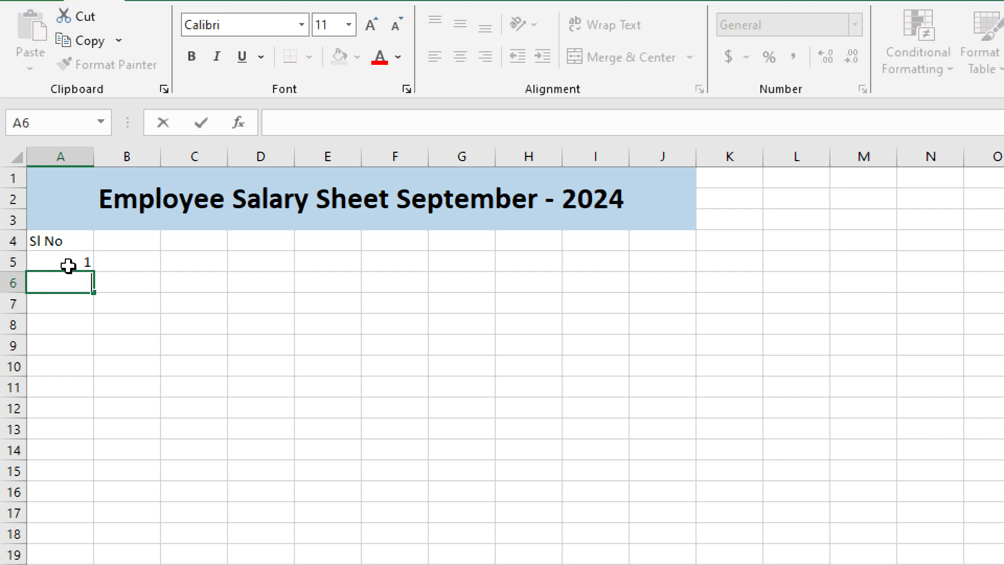
Fill the serial numbers down from A5 to A20 as a series from 1 to 16.
{"action": "left_click", "coordinate": [73, 247]}
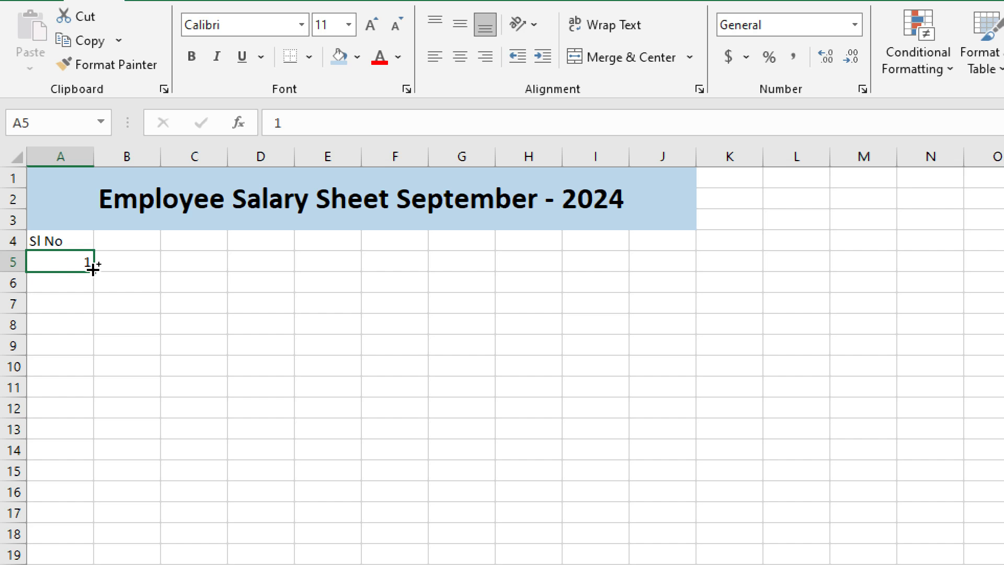
{"action": "left_click_drag", "start_coordinate": [93, 270], "coordinate": [81, 564]}
{"action": "left_click_drag", "start_coordinate": [82, 520], "coordinate": [83, 527]}
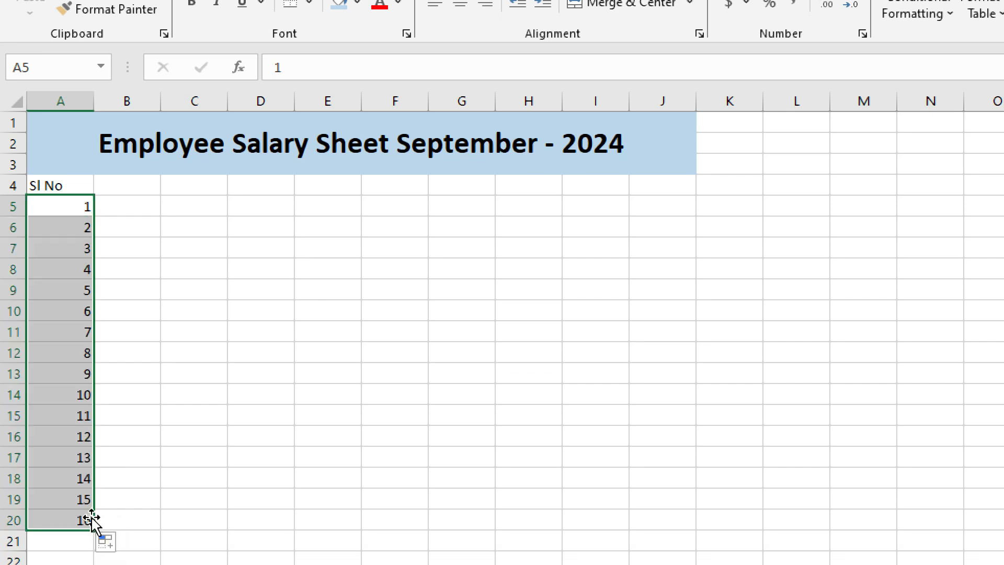
{"action": "left_click", "coordinate": [130, 443]}
{"action": "scroll", "coordinate": [92, 405], "scroll_direction": "down", "scroll_amount": 20}
{"action": "scroll", "coordinate": [94, 397], "scroll_direction": "up", "scroll_amount": 20}
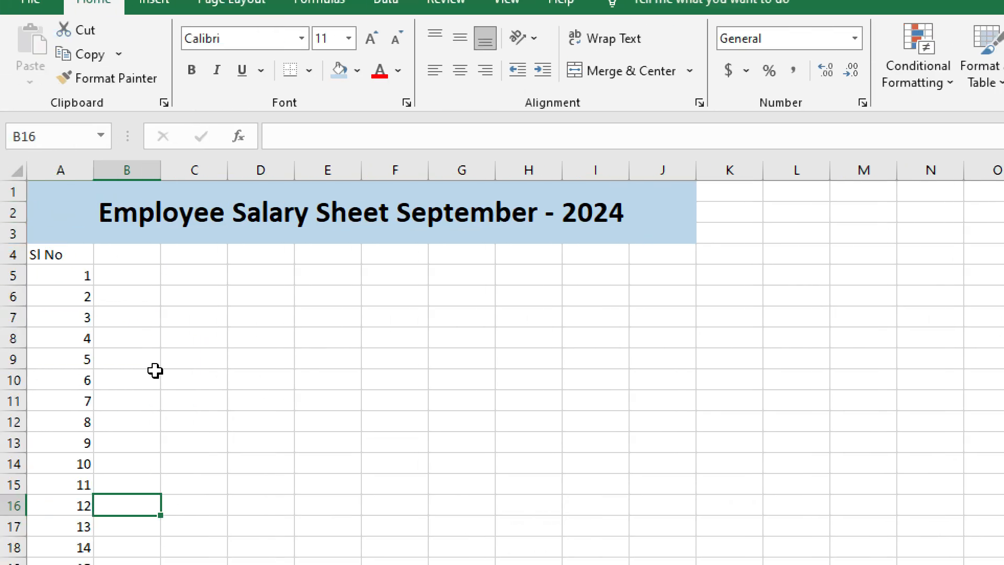
Enter the column headers "Name", "Designation" and "Basic Salary" in cells B4, C4 and D4.
{"action": "left_click", "coordinate": [138, 254]}
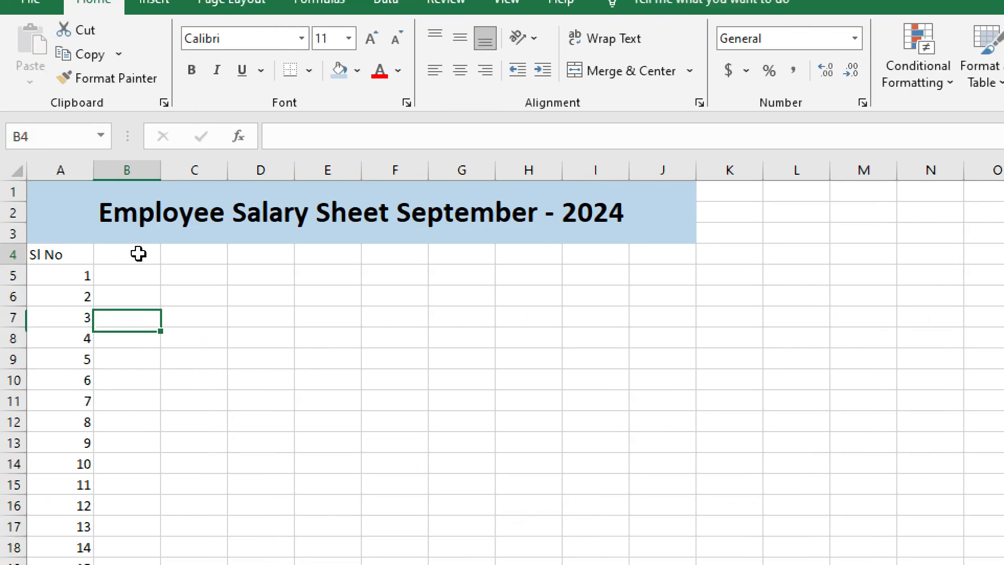
{"action": "double_click", "coordinate": [121, 251]}
{"action": "type", "text": "Name"}
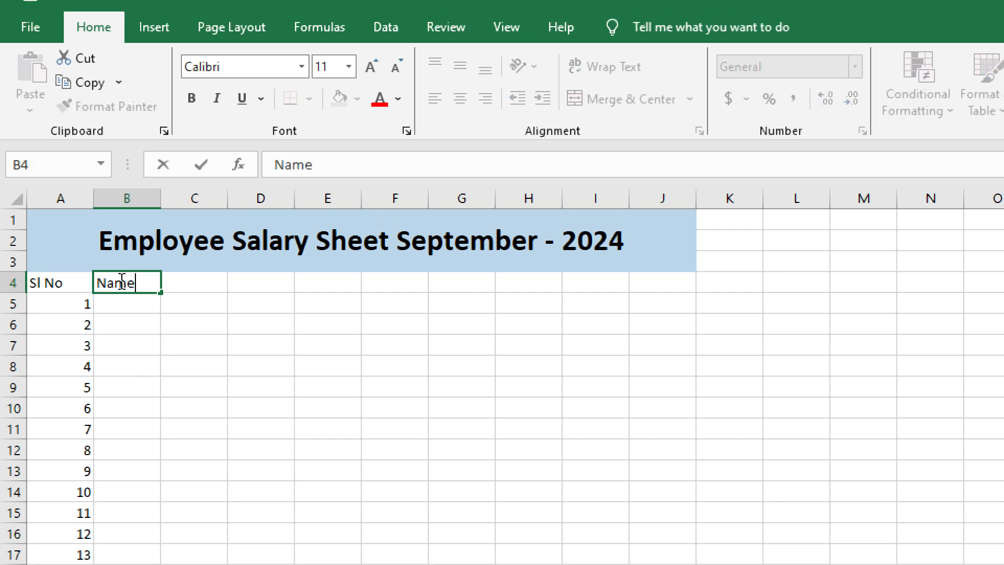
{"action": "key", "text": "Return"}
{"action": "key", "text": "Right"}
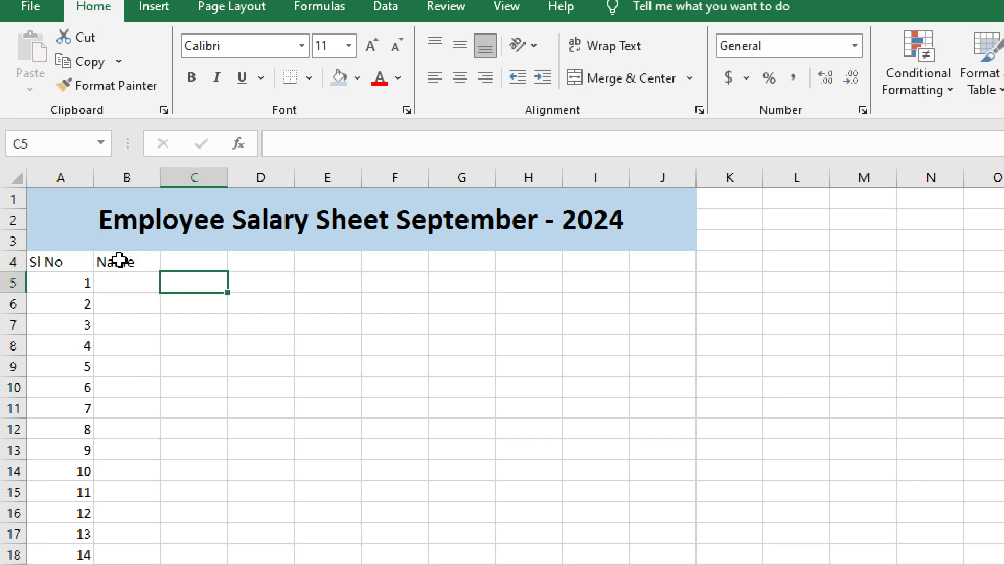
{"action": "key", "text": "Up"}
{"action": "type", "text": "De"}
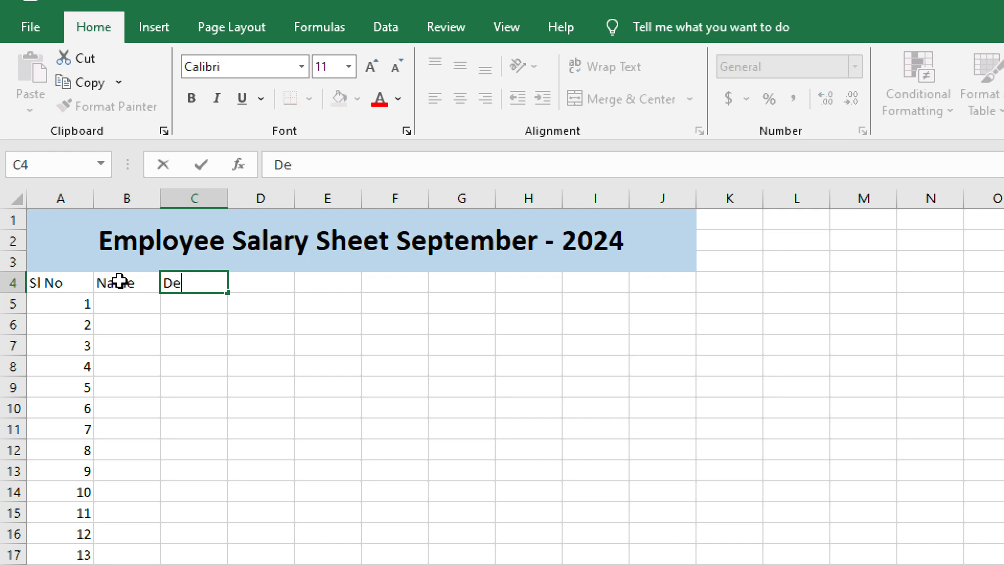
{"action": "type", "text": "signation"}
{"action": "key", "text": "Tab"}
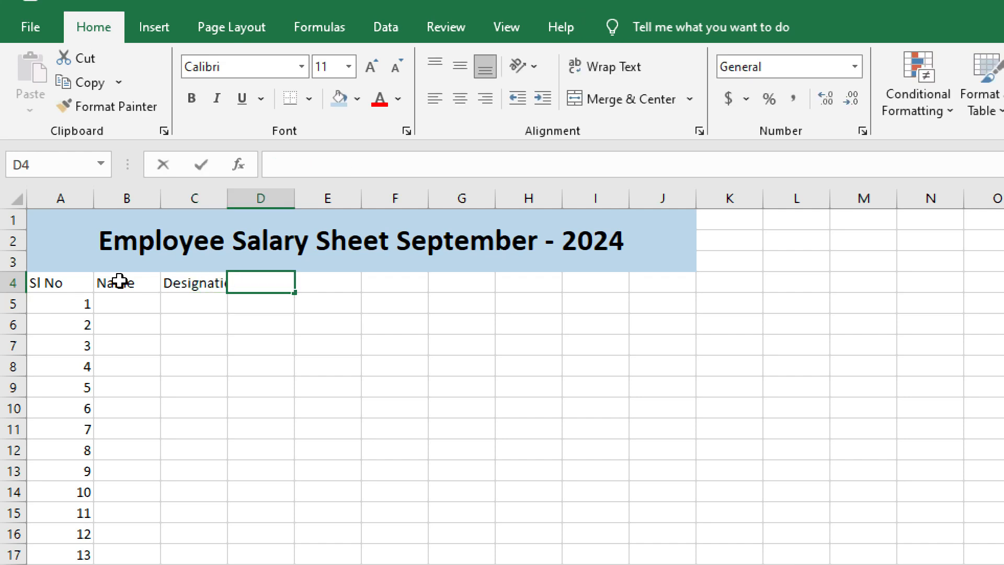
{"action": "type", "text": "Basic Salary"}
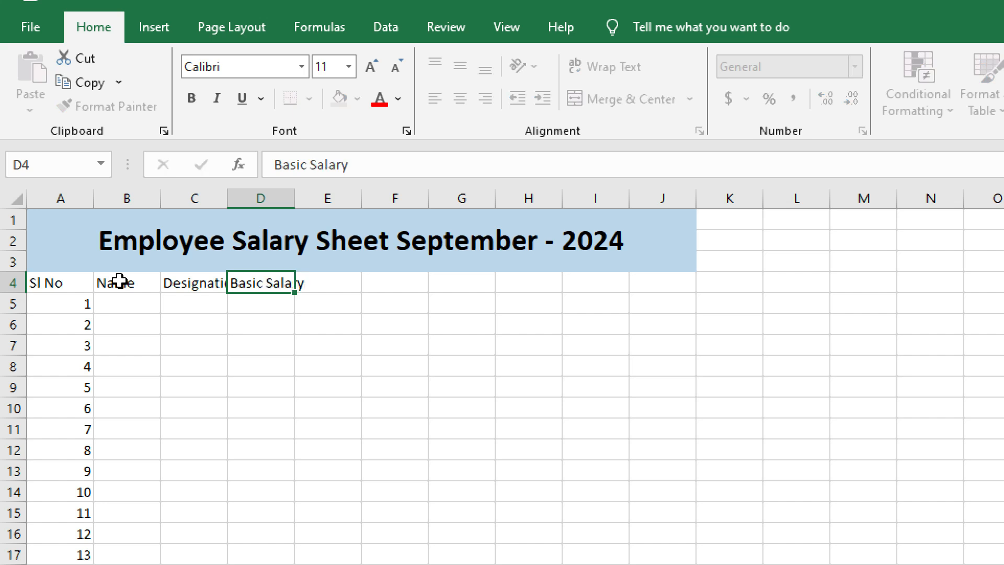
{"action": "key", "text": "Tab"}
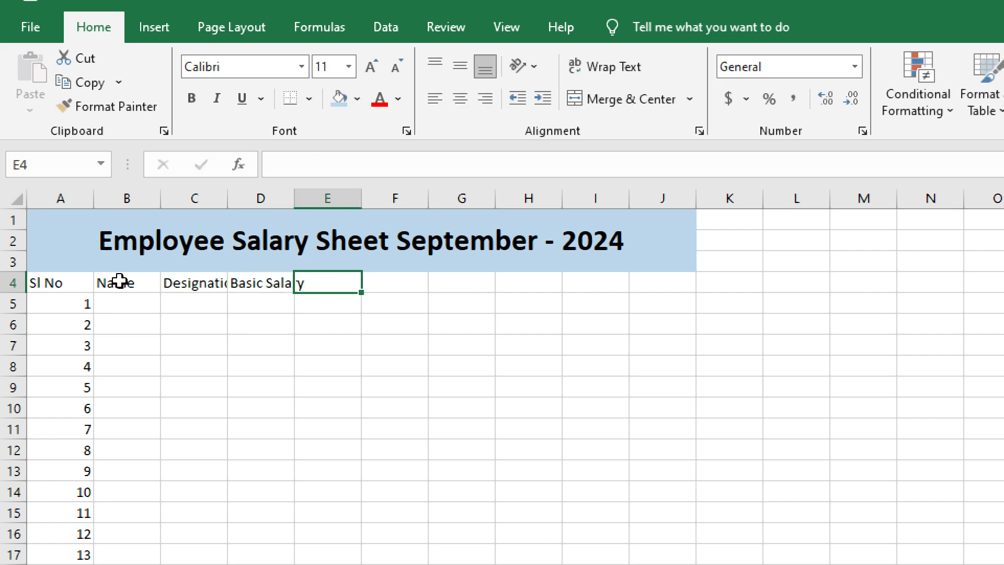
Enter the column headers "House Rent" and "Medical cost" in cells E4 and F4.
{"action": "type", "text": "Ho"}
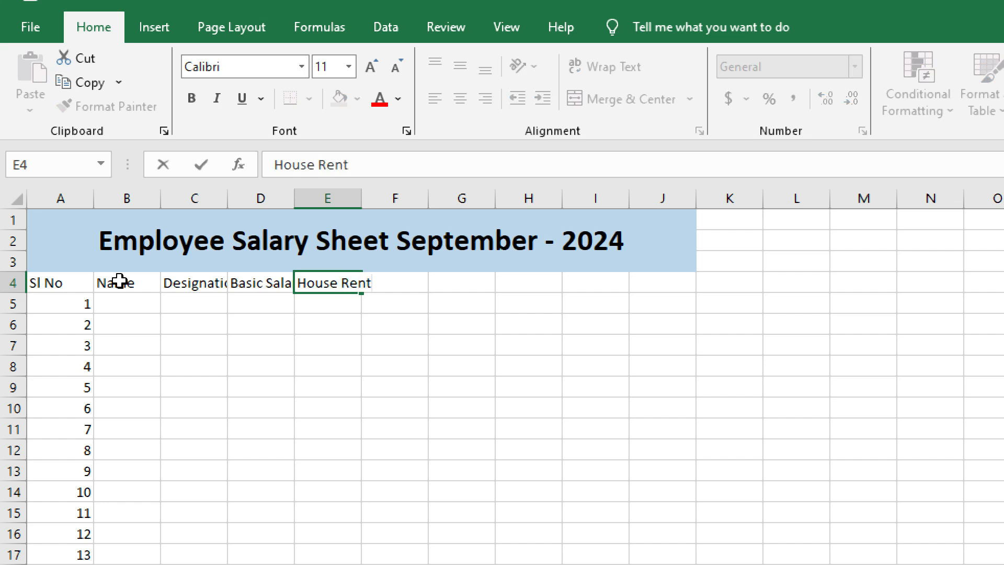
{"action": "type", "text": "use Rent"}
{"action": "key", "text": "Tab"}
{"action": "type", "text": "Mdeic"}
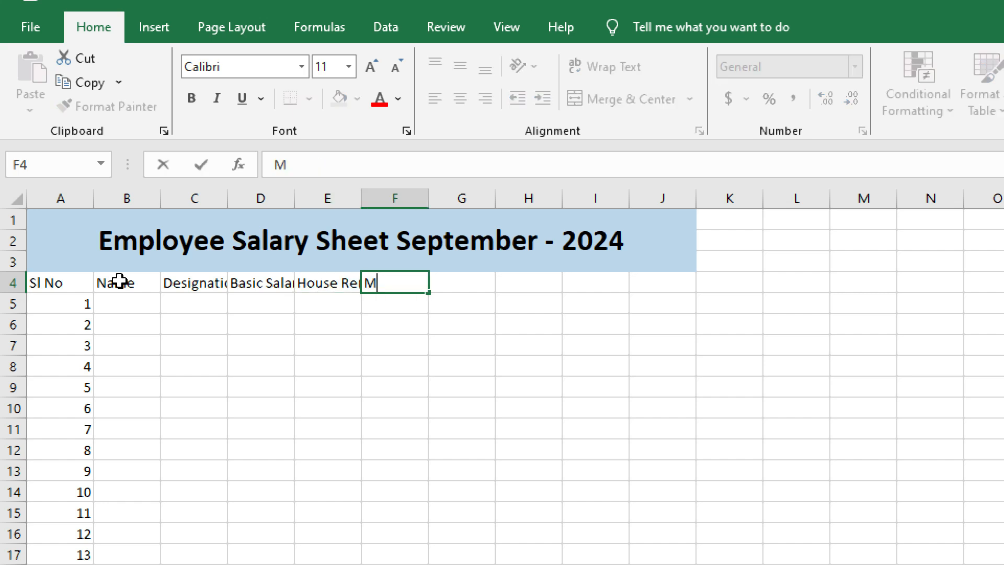
{"action": "key", "text": "BackSpace"}
{"action": "key", "text": "BackSpace"}
{"action": "key", "text": "BackSpace"}
{"action": "key", "text": "BackSpace"}
{"action": "type", "text": "edica  cost"}
{"action": "key", "text": "Return"}
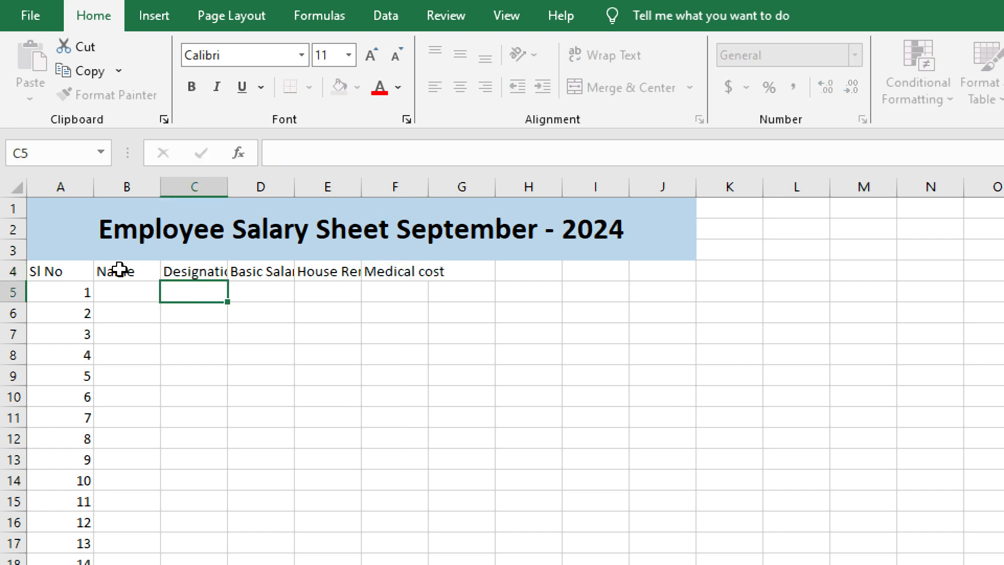
{"action": "left_click", "coordinate": [154, 308]}
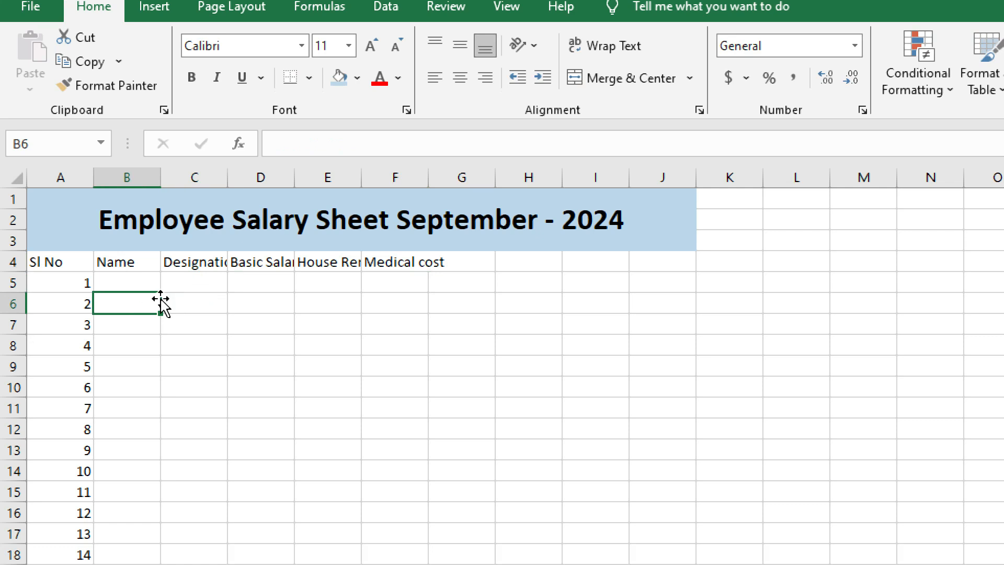
Make the header row A4:J4 bold and center it both horizontally and vertically.
{"action": "left_click_drag", "start_coordinate": [49, 259], "coordinate": [682, 270]}
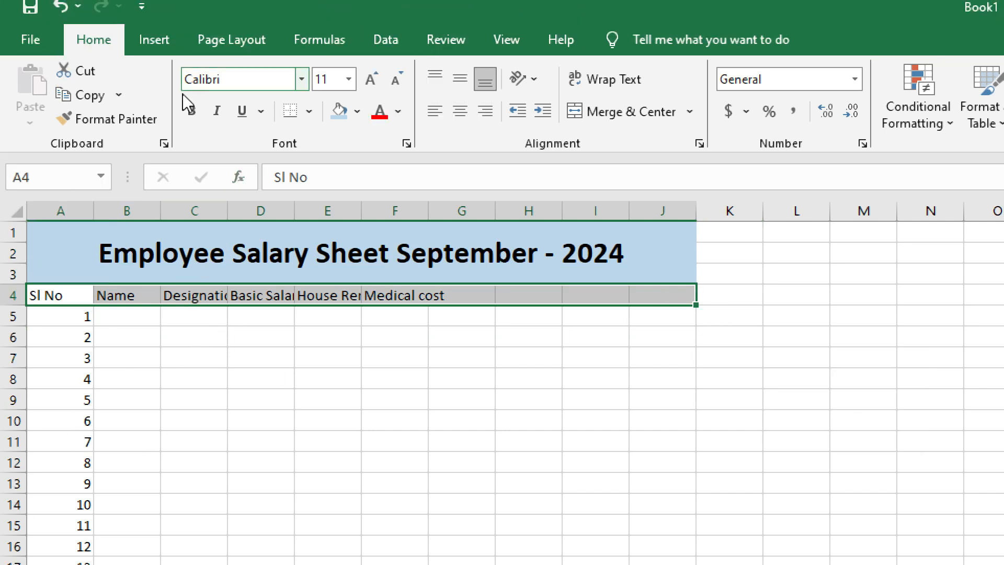
{"action": "left_click", "coordinate": [188, 80]}
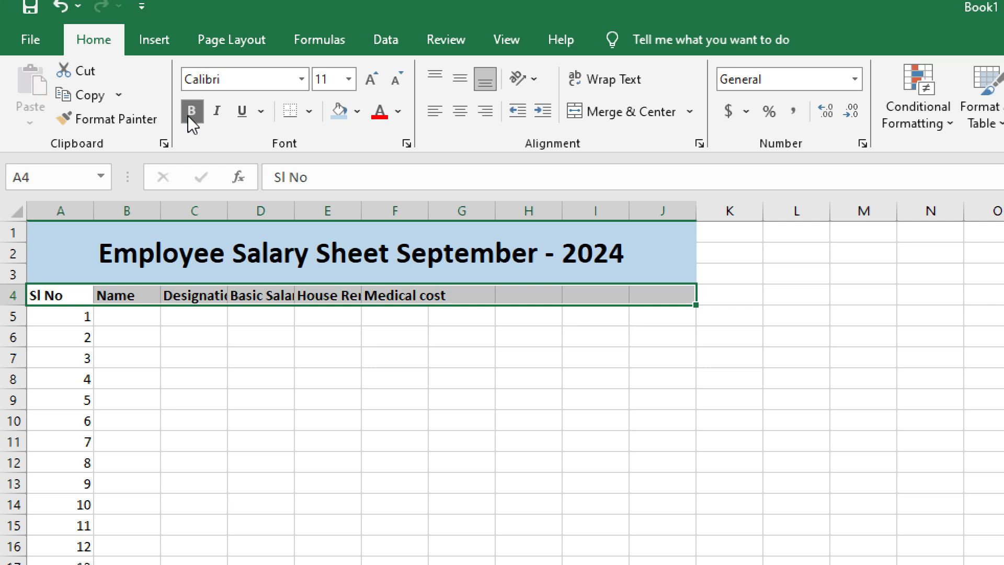
{"action": "left_click", "coordinate": [460, 112]}
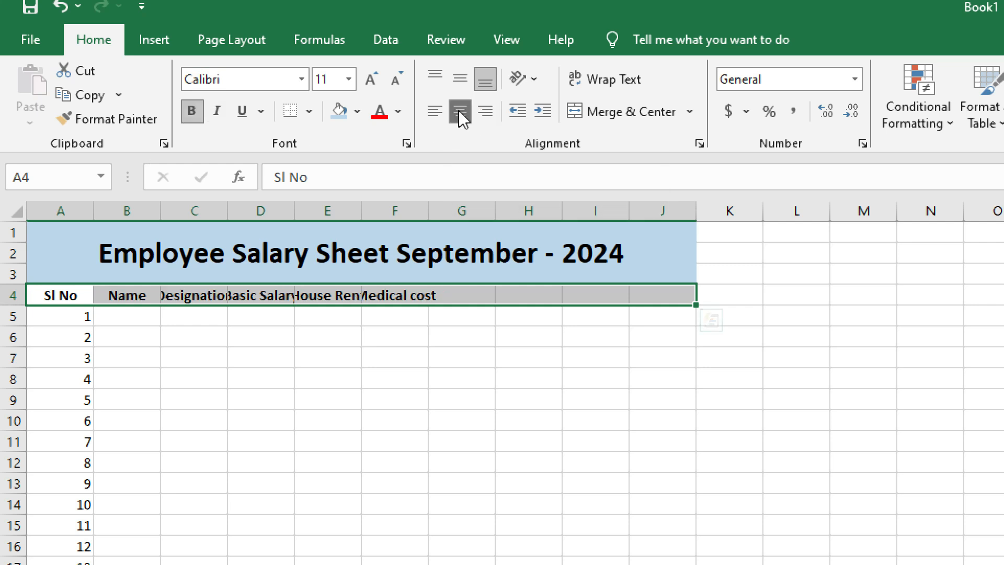
{"action": "left_click", "coordinate": [460, 77]}
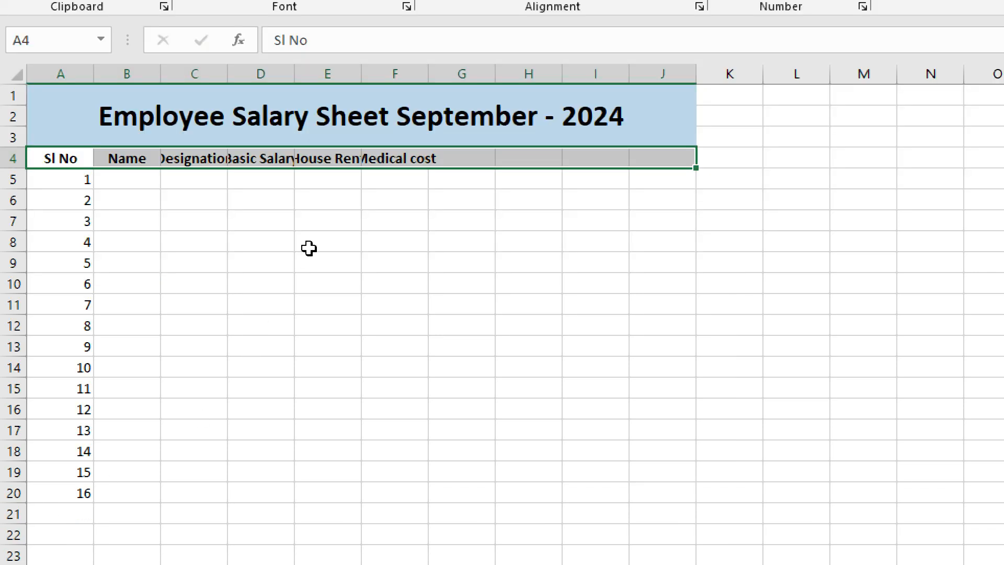
{"action": "left_click", "coordinate": [308, 383]}
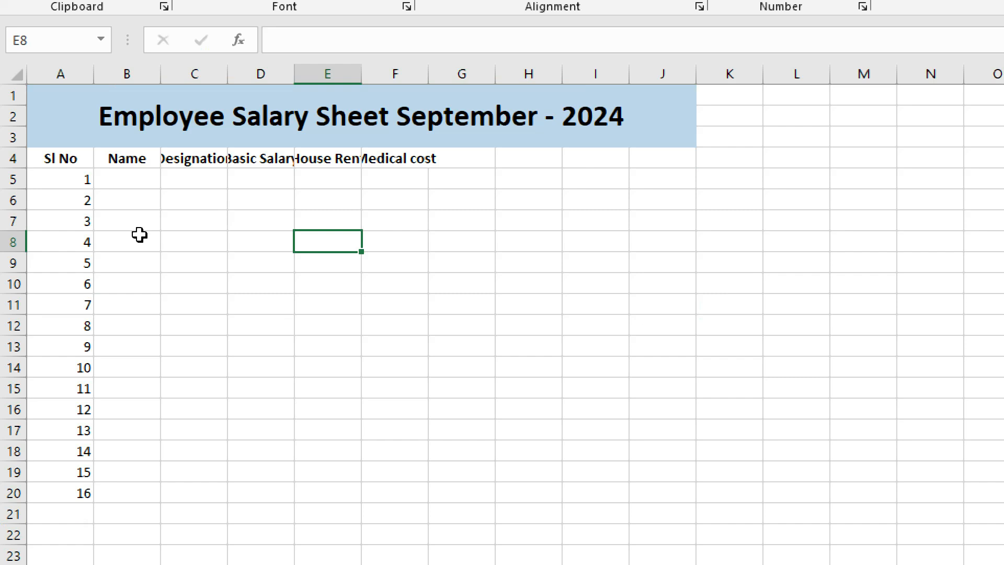
Autofit the widths of columns C to F to their header text.
{"action": "left_click", "coordinate": [189, 155]}
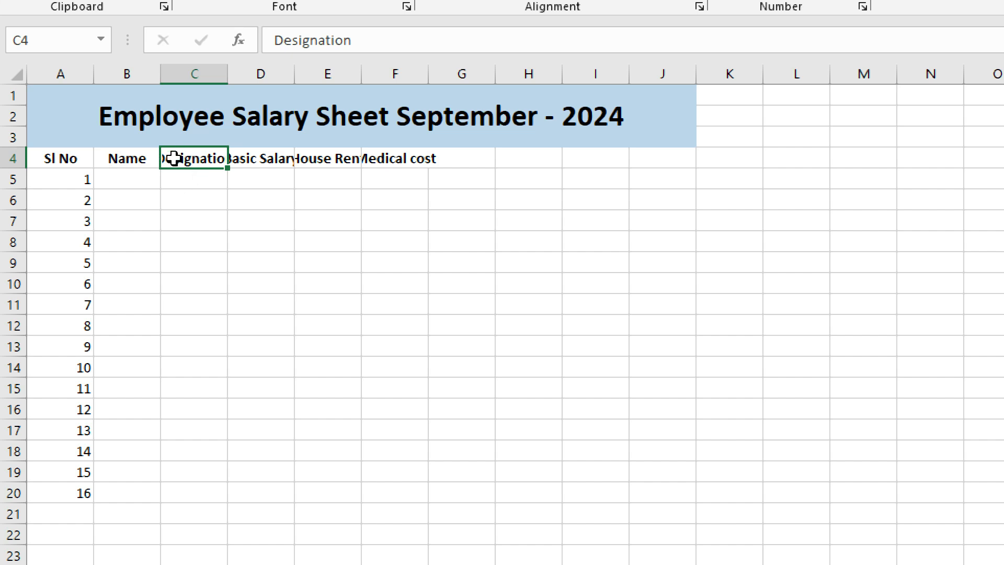
{"action": "left_click", "coordinate": [182, 205]}
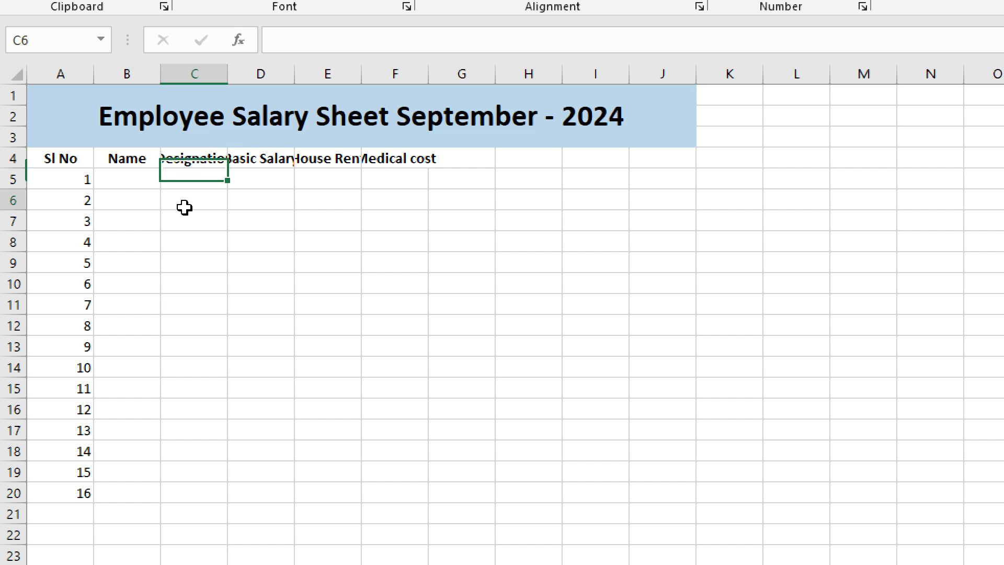
{"action": "left_click", "coordinate": [323, 226]}
{"action": "left_click", "coordinate": [174, 158]}
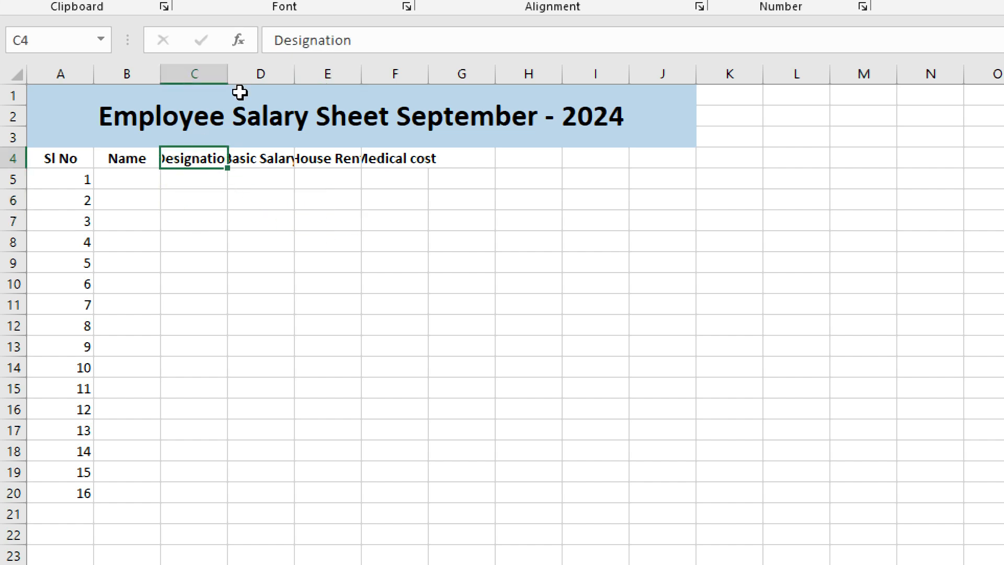
{"action": "double_click", "coordinate": [225, 76]}
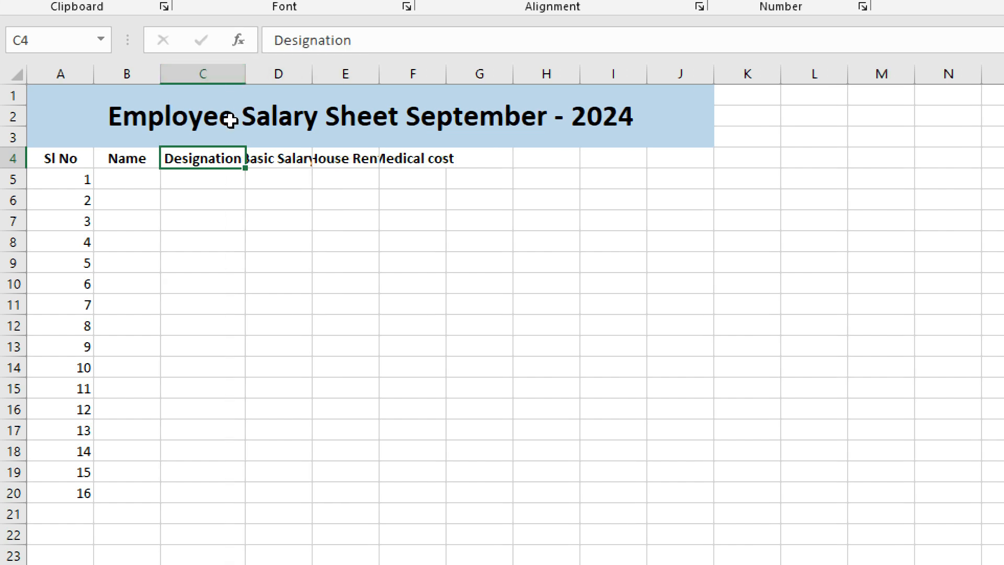
{"action": "left_click_drag", "start_coordinate": [312, 76], "coordinate": [314, 76]}
{"action": "double_click", "coordinate": [314, 76]}
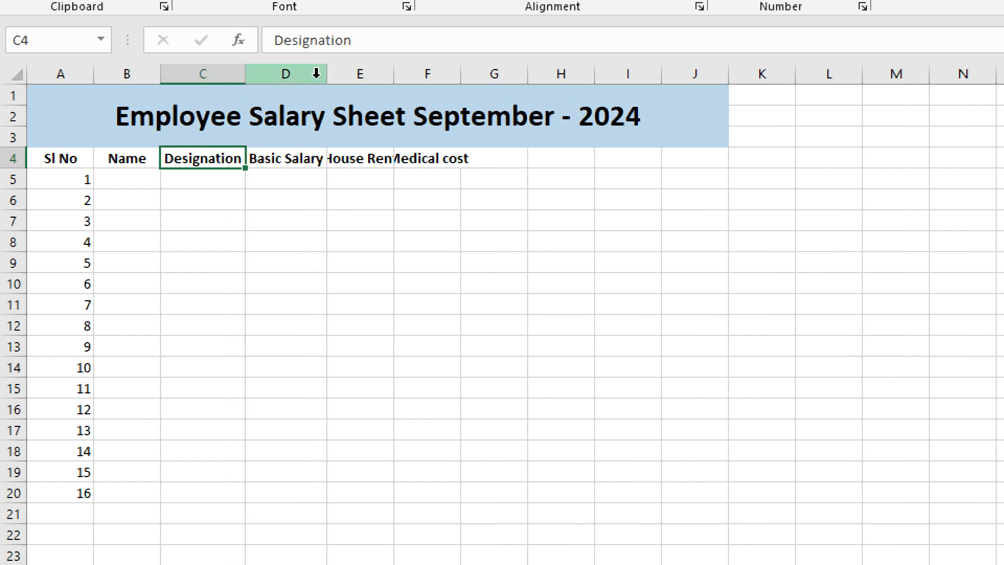
{"action": "double_click", "coordinate": [394, 74]}
{"action": "double_click", "coordinate": [476, 77]}
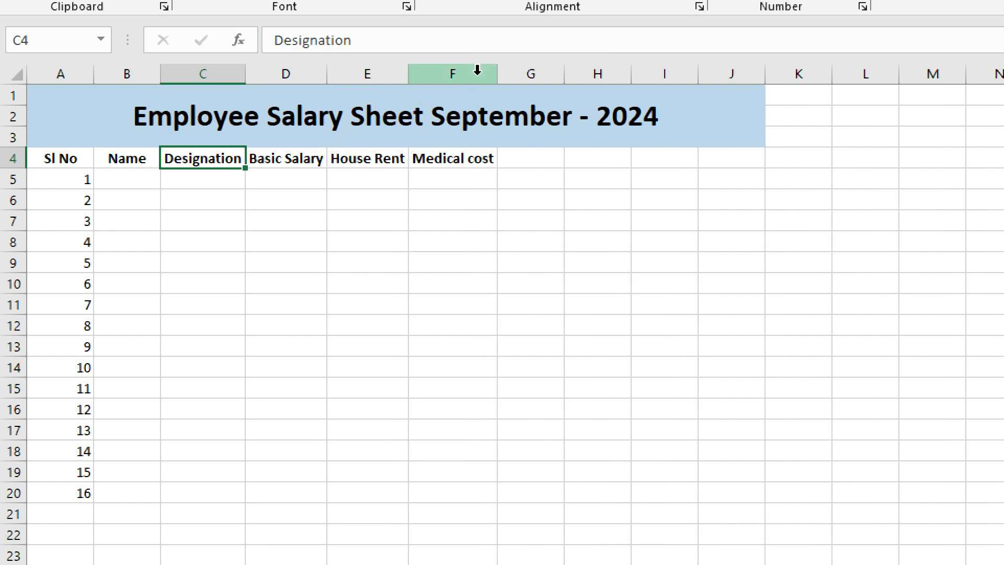
{"action": "left_click", "coordinate": [237, 246]}
Fill the header row A4:J4 with a light gray theme color.
{"action": "left_click_drag", "start_coordinate": [52, 159], "coordinate": [751, 157]}
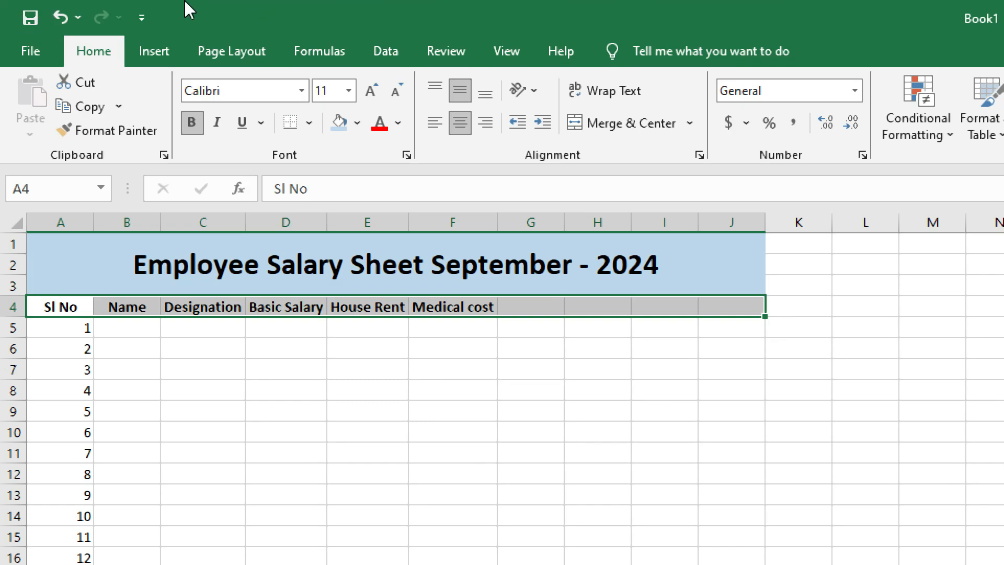
{"action": "left_click", "coordinate": [357, 123]}
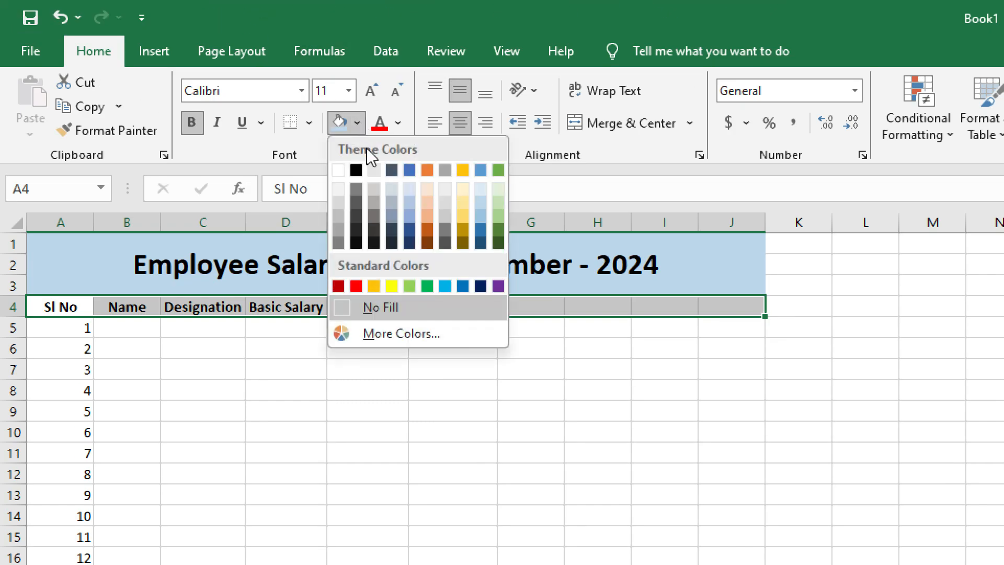
{"action": "left_click", "coordinate": [443, 195]}
{"action": "left_click", "coordinate": [212, 348]}
{"action": "left_click", "coordinate": [174, 451]}
Enter the first names of two employees in cells B5 and B6 of the Name column.
{"action": "double_click", "coordinate": [134, 280]}
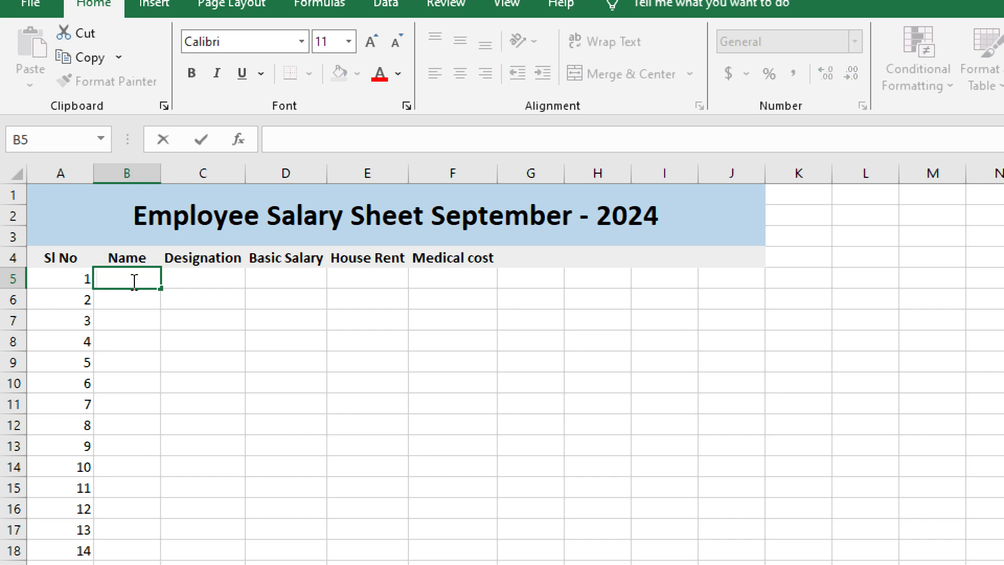
{"action": "type", "text": "nMa"}
{"action": "key", "text": "BackSpace"}
{"action": "key", "text": "BackSpace"}
{"action": "key", "text": "BackSpace"}
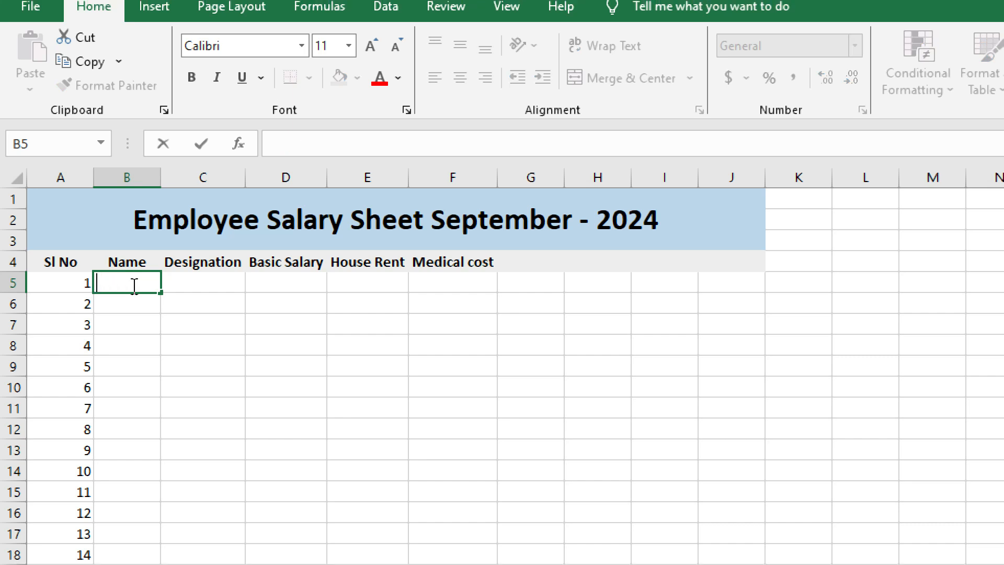
{"action": "type", "text": "sadeq"}
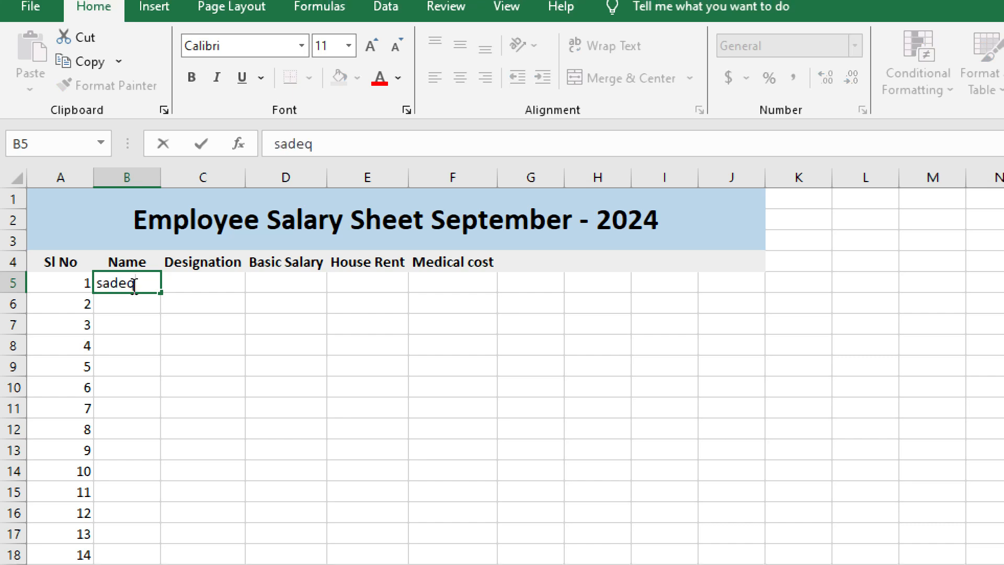
{"action": "key", "text": "Return"}
{"action": "type", "text": "Rahi"}
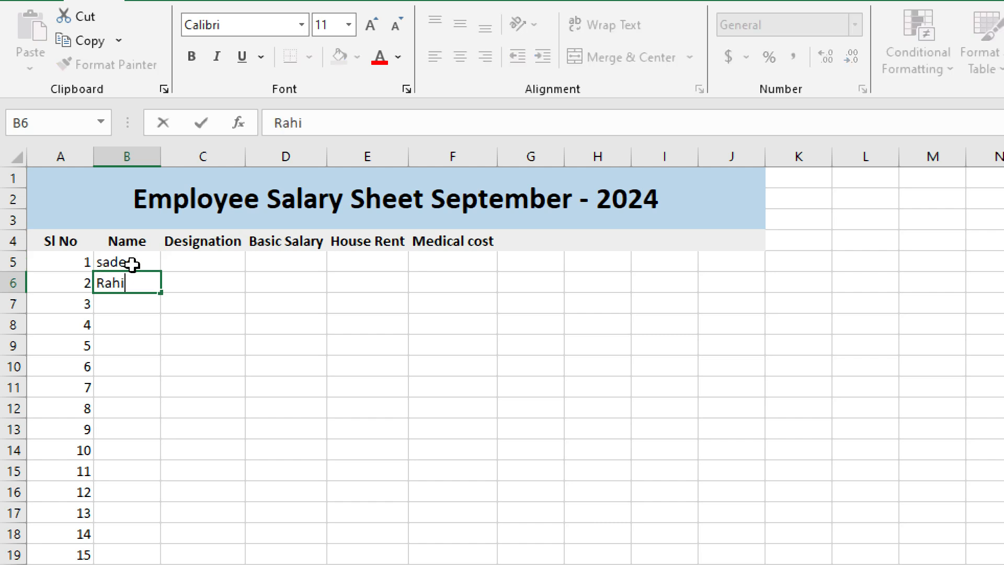
{"action": "type", "text": "m"}
{"action": "key", "text": "Tab"}
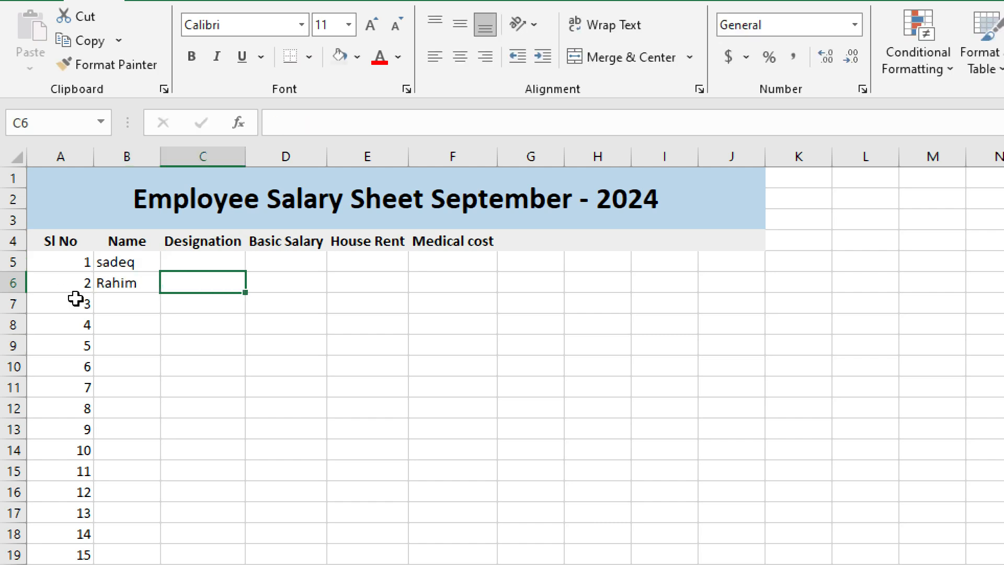
{"action": "left_click", "coordinate": [128, 347]}
{"action": "left_click", "coordinate": [137, 262]}
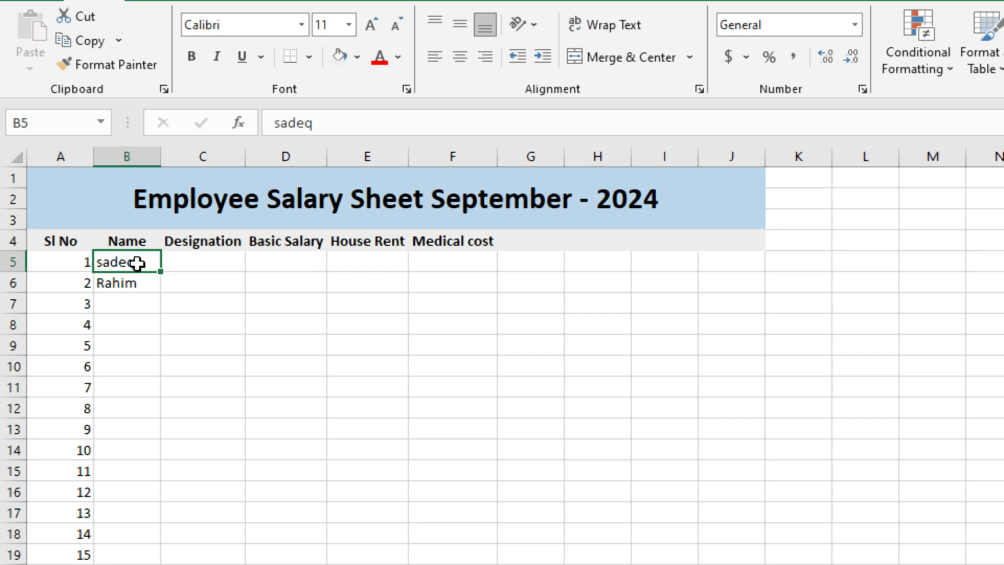
{"action": "left_click", "coordinate": [124, 387]}
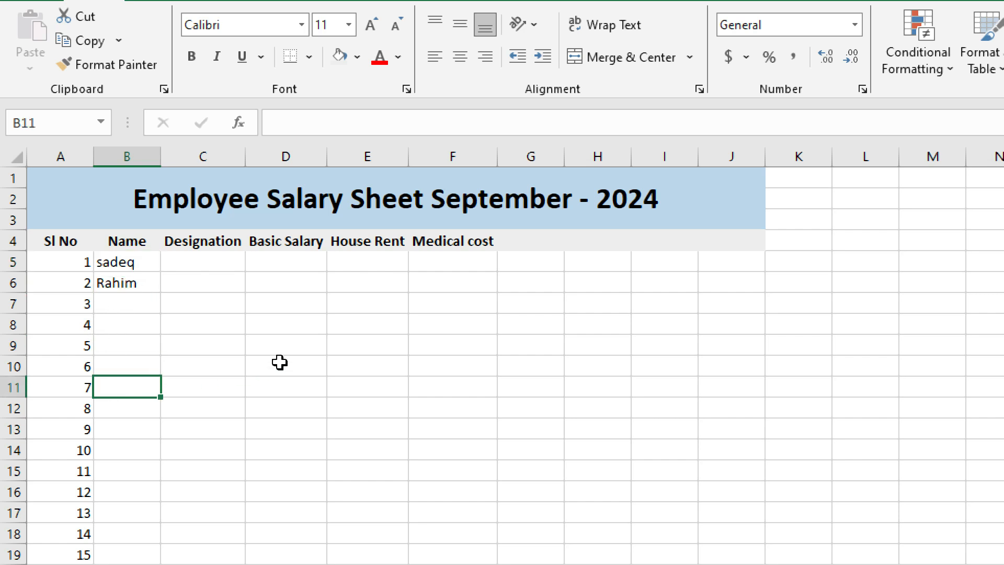
{"action": "left_click", "coordinate": [269, 386]}
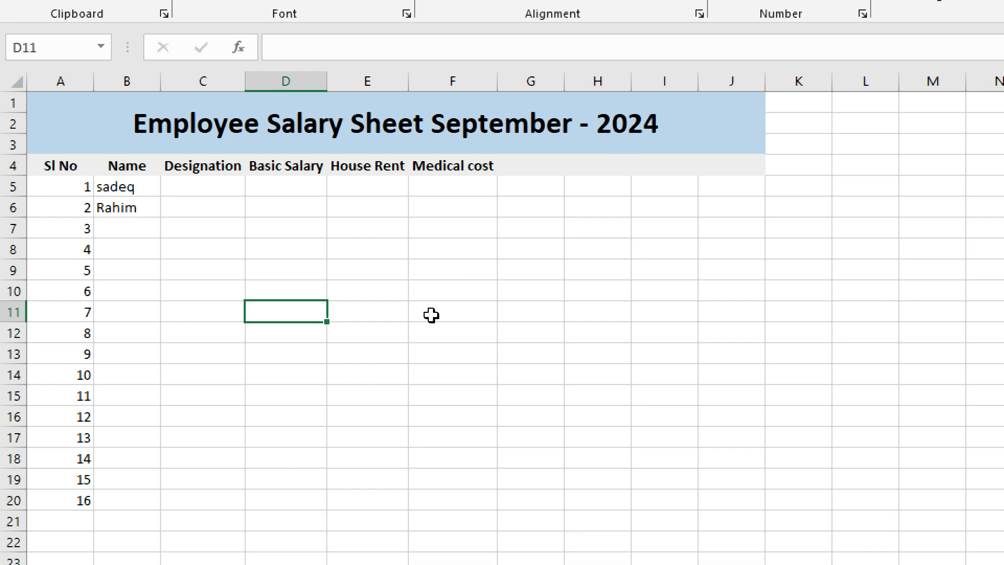
{"action": "left_click", "coordinate": [432, 304]}
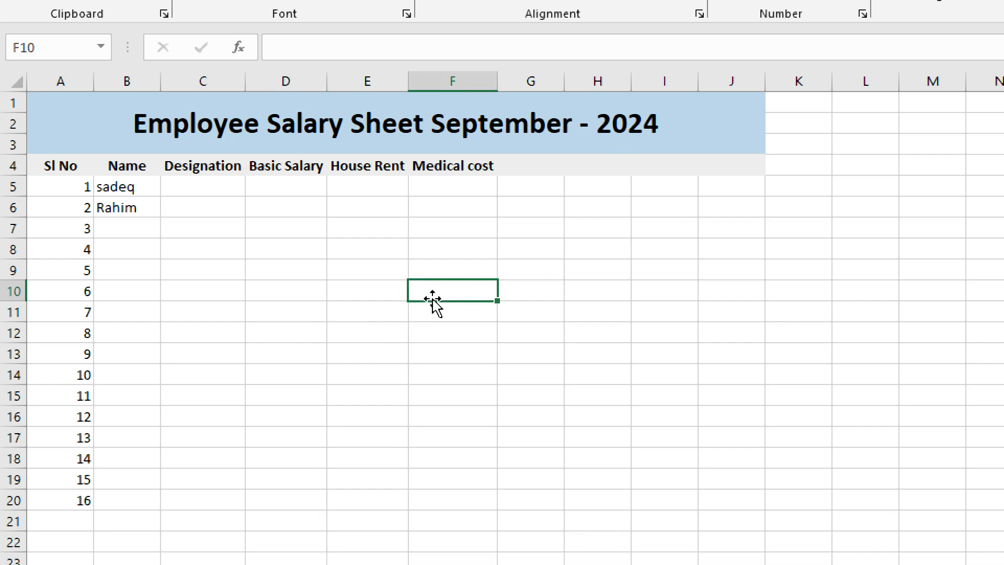
{"action": "double_click", "coordinate": [436, 294]}
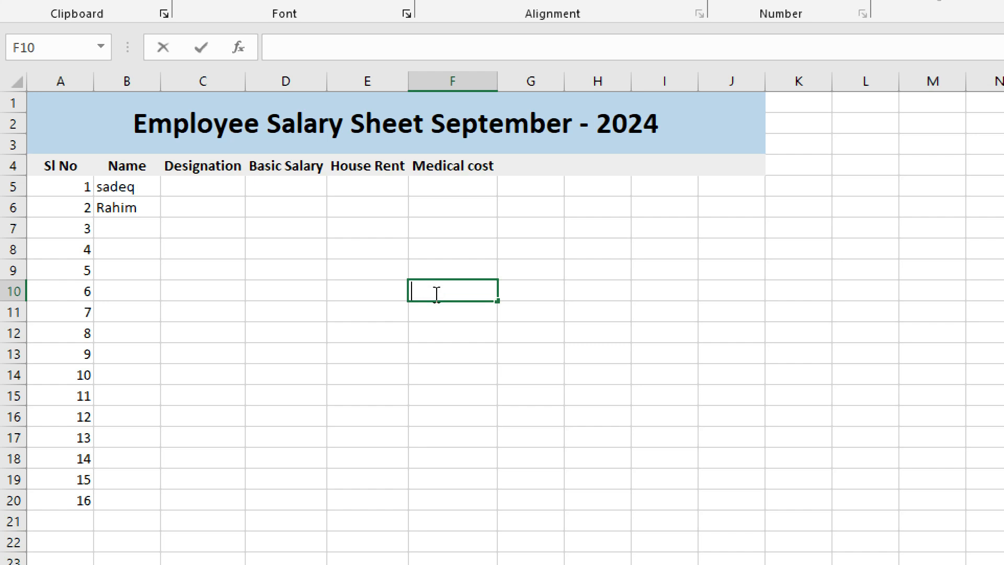
{"action": "left_click", "coordinate": [363, 332]}
Enter the heading "Amount" in cell G10.
{"action": "left_click", "coordinate": [522, 297]}
{"action": "double_click", "coordinate": [526, 288]}
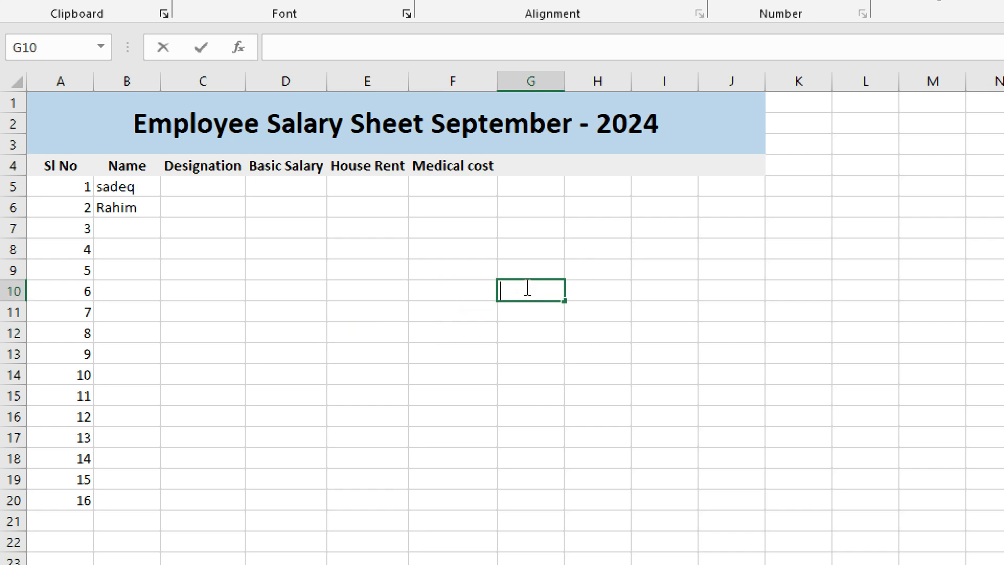
{"action": "type", "text": "mount"}
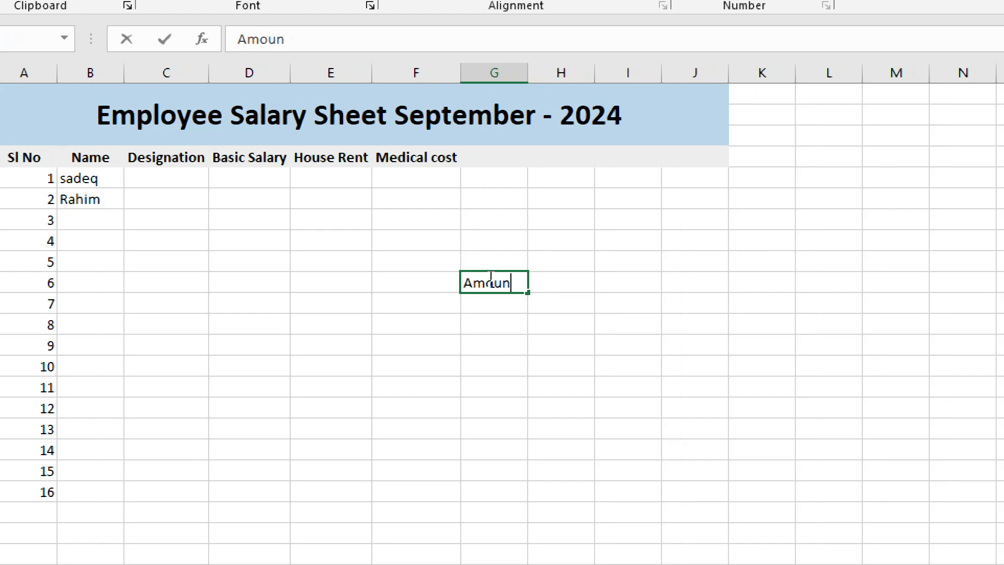
{"action": "key", "text": "Return"}
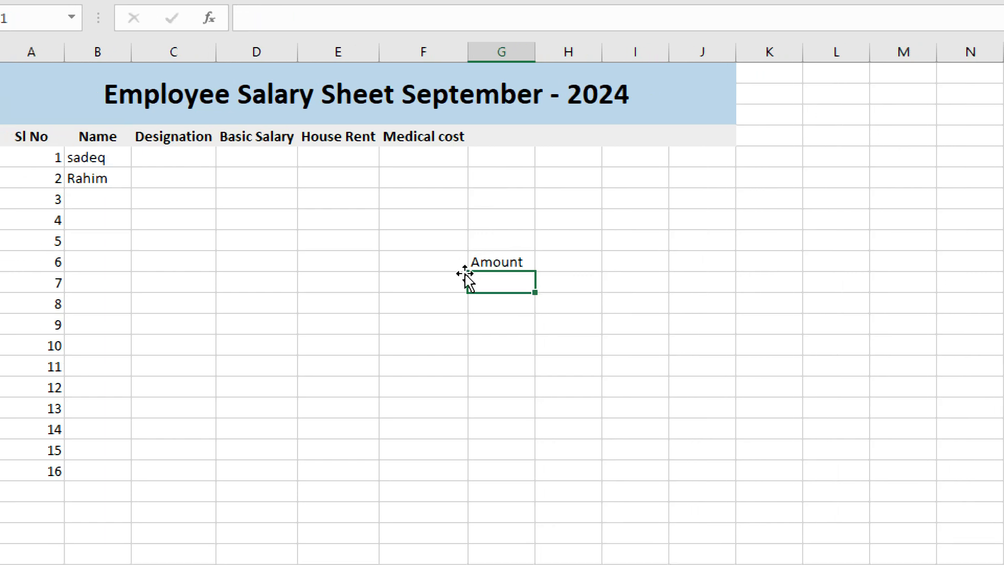
Enter the amounts 5000, 4000, 3000 and 8500 in cells G11 to G14 under the Amount heading.
{"action": "double_click", "coordinate": [500, 283]}
{"action": "type", "text": "5000"}
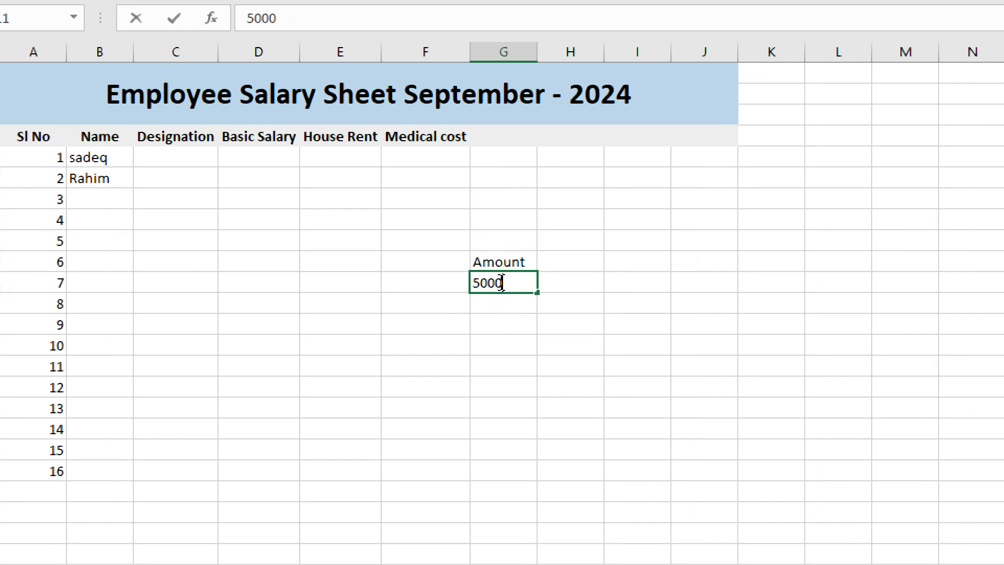
{"action": "key", "text": "Return"}
{"action": "type", "text": "4000"}
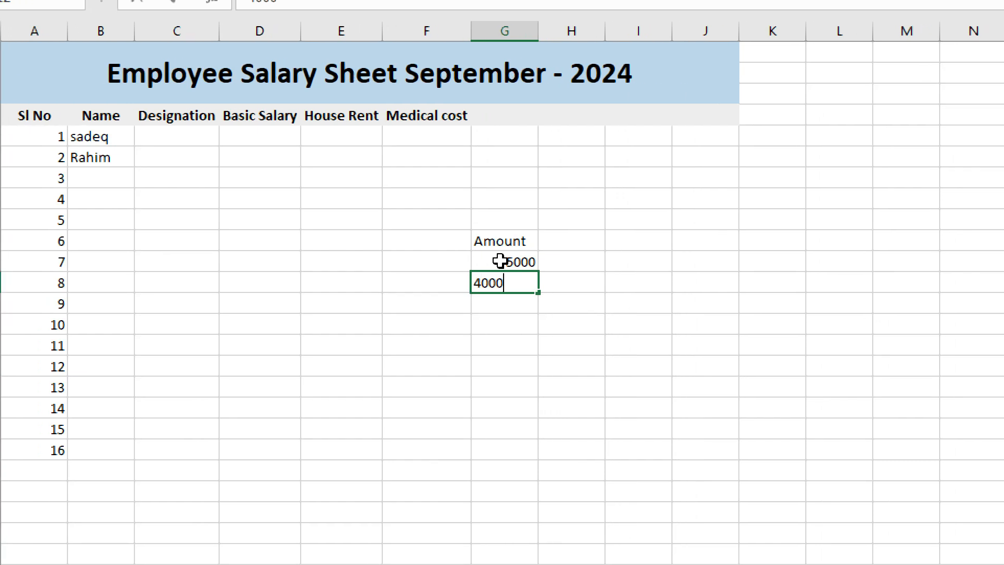
{"action": "key", "text": "Return"}
{"action": "type", "text": "3000"}
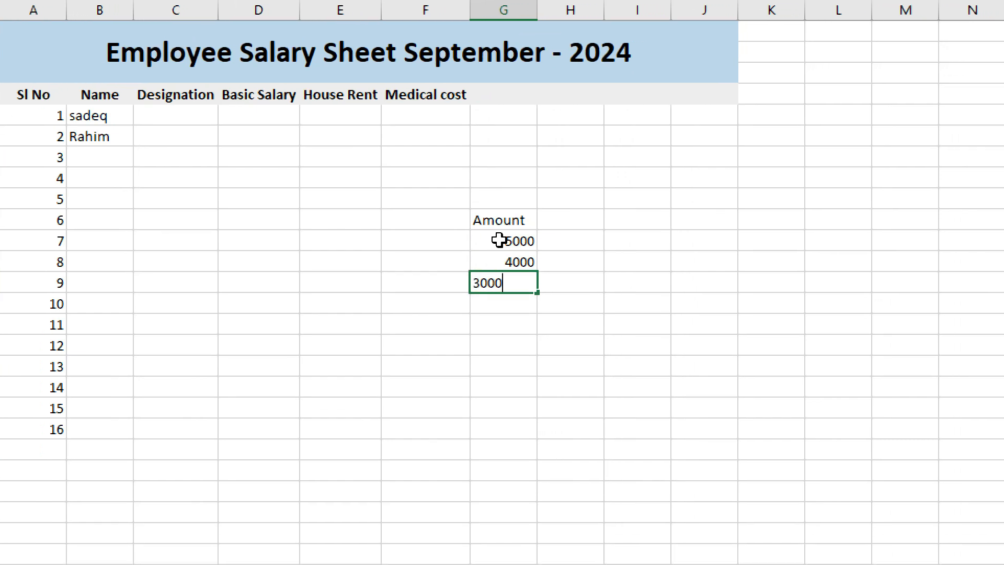
{"action": "key", "text": "Return"}
{"action": "type", "text": "8500"}
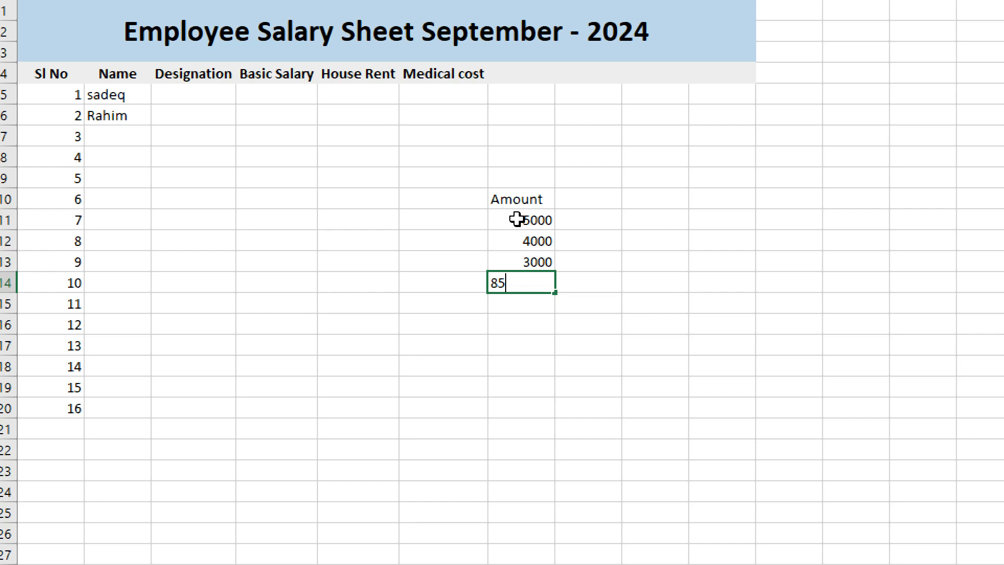
{"action": "key", "text": "Return"}
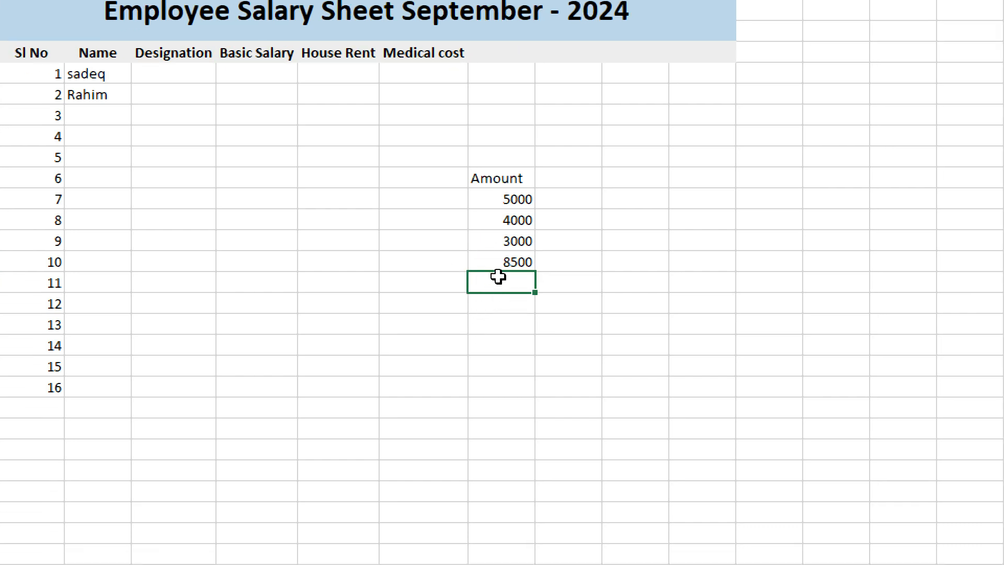
Make the Amount heading in cell G10 bold and fill it with the standard orange color.
{"action": "left_click", "coordinate": [493, 179]}
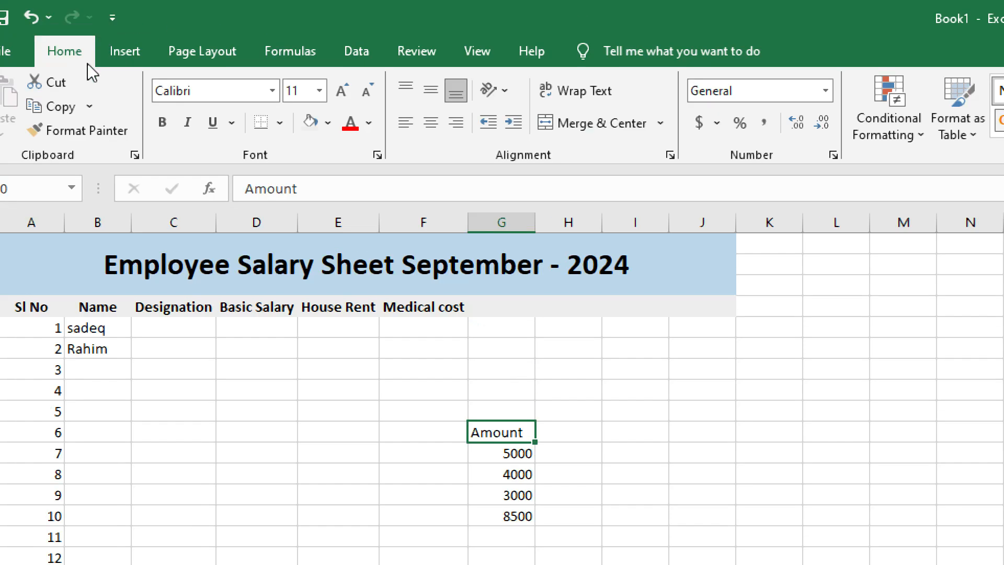
{"action": "left_click", "coordinate": [167, 123]}
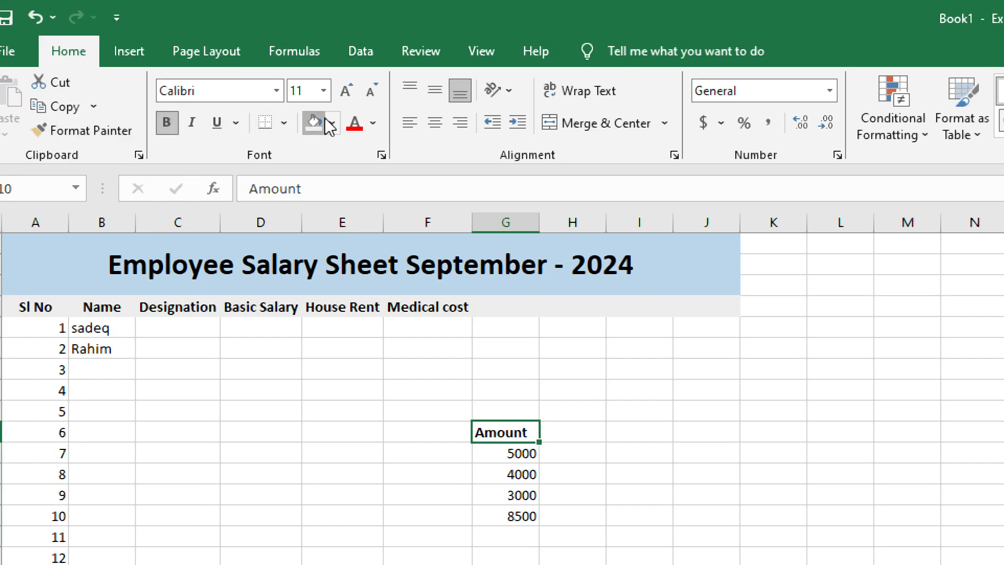
{"action": "left_click", "coordinate": [335, 121]}
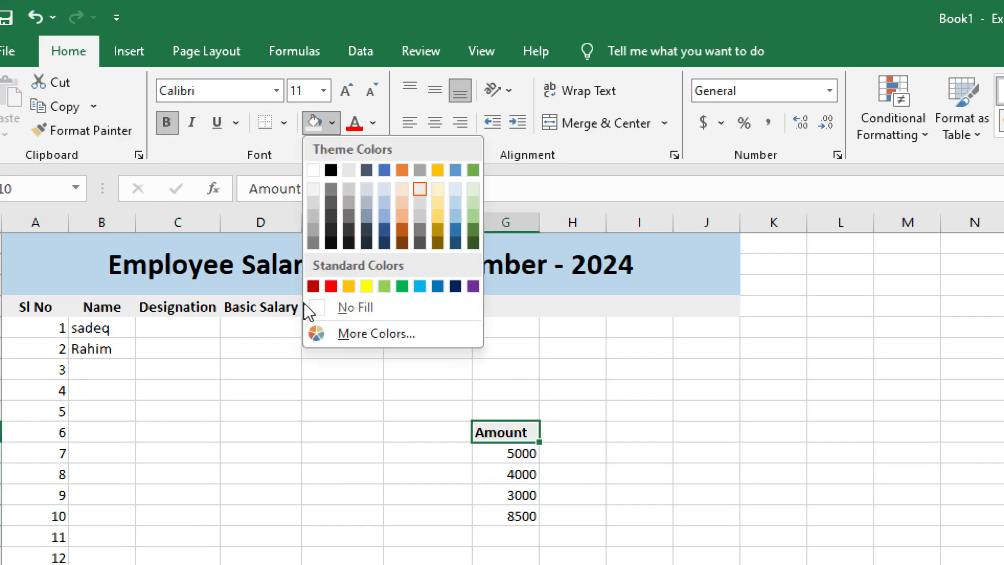
{"action": "left_click", "coordinate": [350, 286]}
{"action": "left_click", "coordinate": [410, 536]}
{"action": "left_click", "coordinate": [505, 557]}
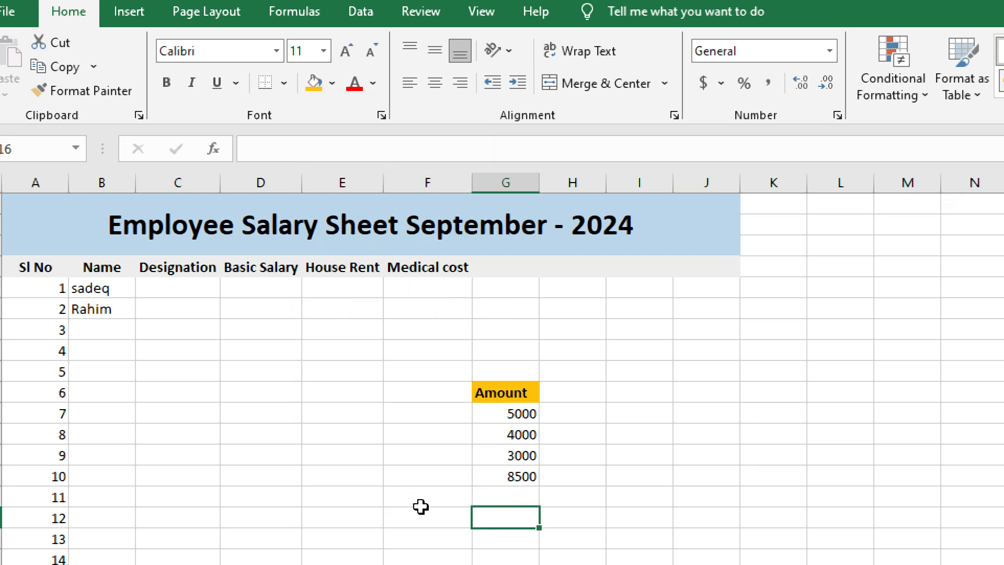
Enter the label "Total Amount=" in cell F15 and widen column F to fit it.
{"action": "double_click", "coordinate": [426, 496]}
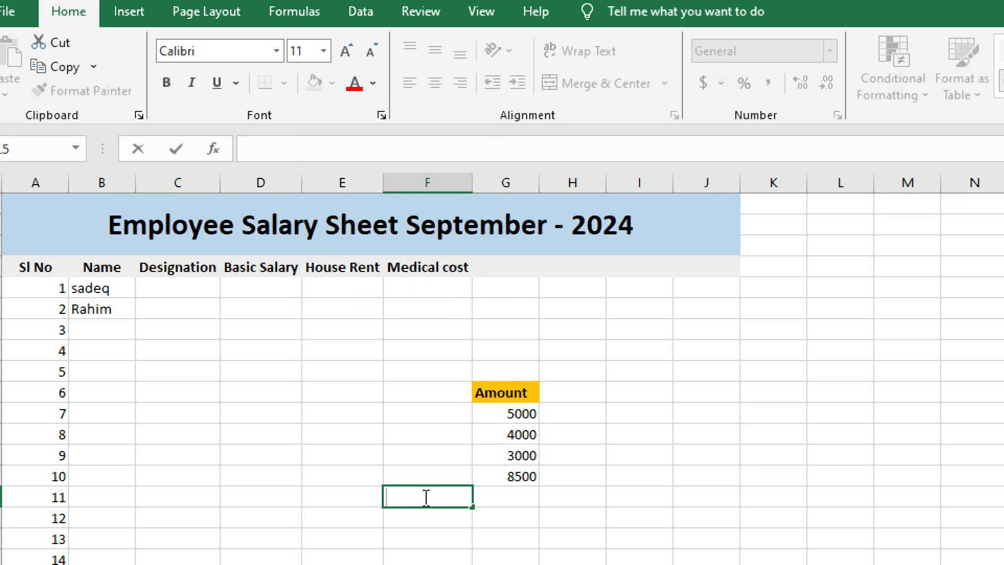
{"action": "type", "text": "Tota"}
{"action": "type", "text": "l Amou"}
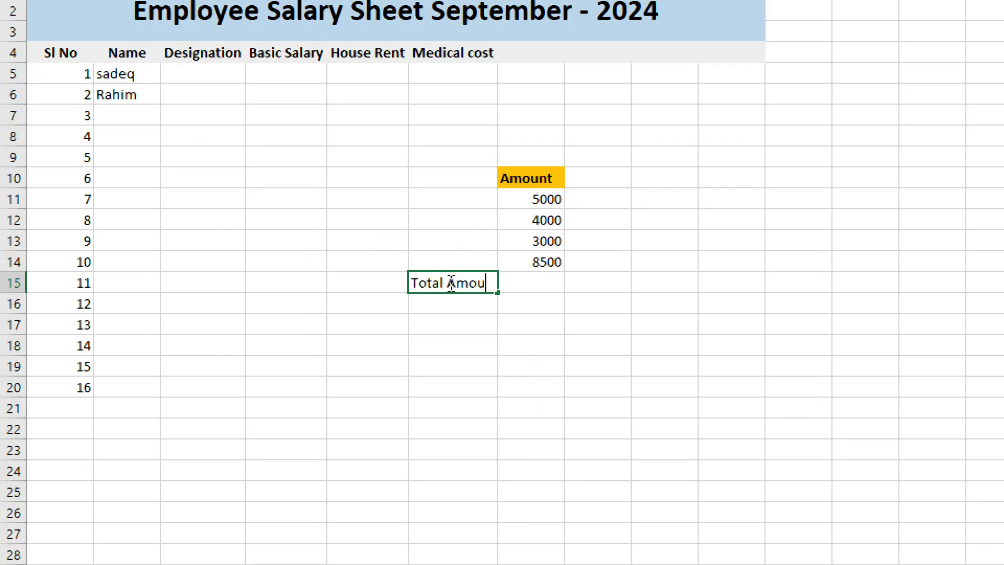
{"action": "type", "text": "nt="}
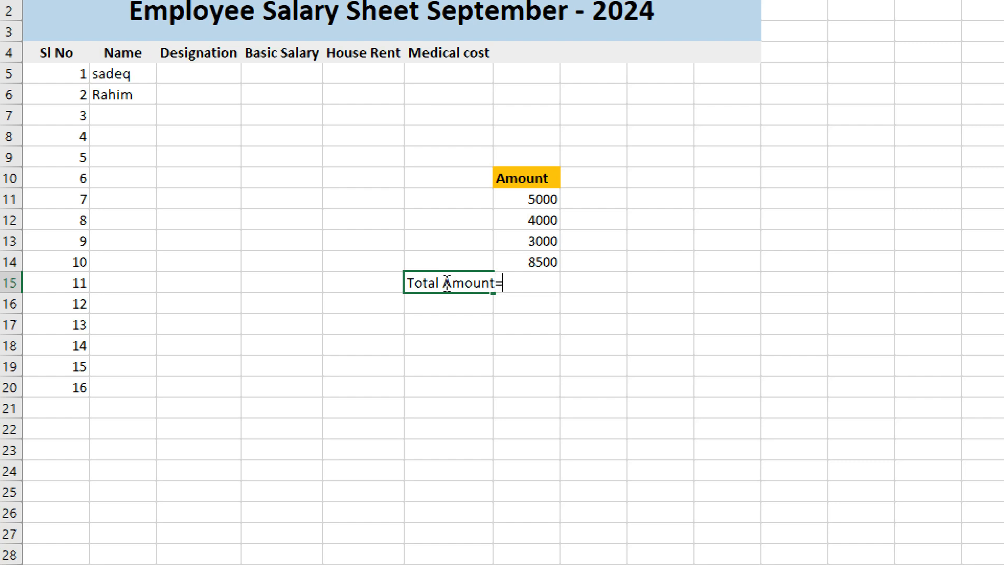
{"action": "left_click", "coordinate": [484, 354]}
{"action": "left_click", "coordinate": [460, 242]}
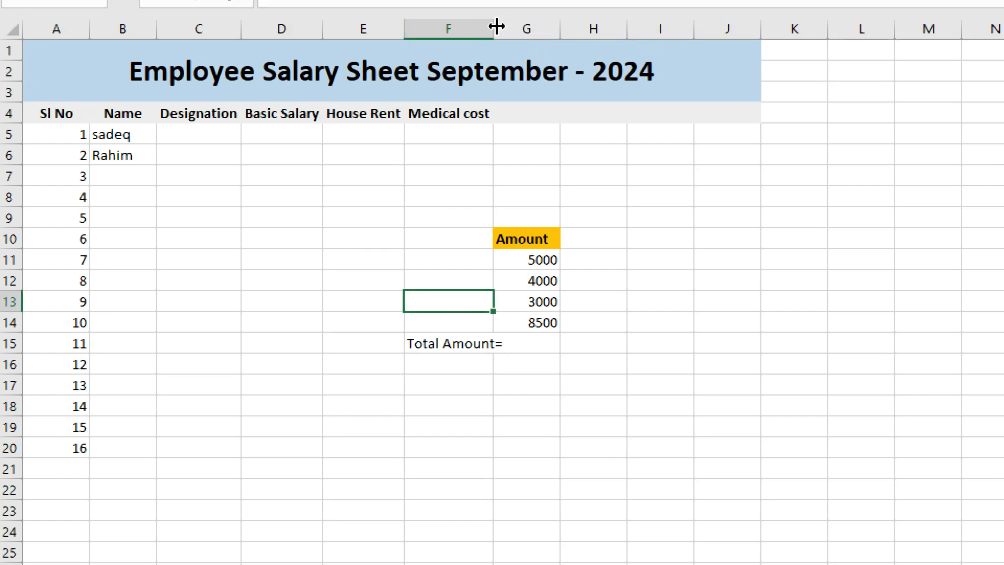
{"action": "left_click_drag", "start_coordinate": [493, 2], "coordinate": [507, 1]}
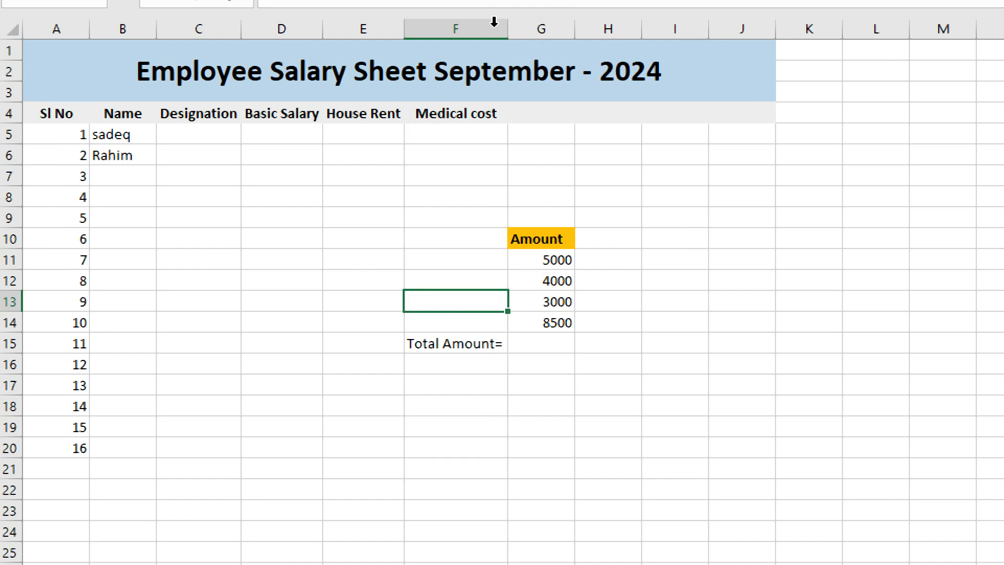
Total the amounts in cell G15 with the formula =G11+G12+G13+G14.
{"action": "left_click", "coordinate": [560, 324]}
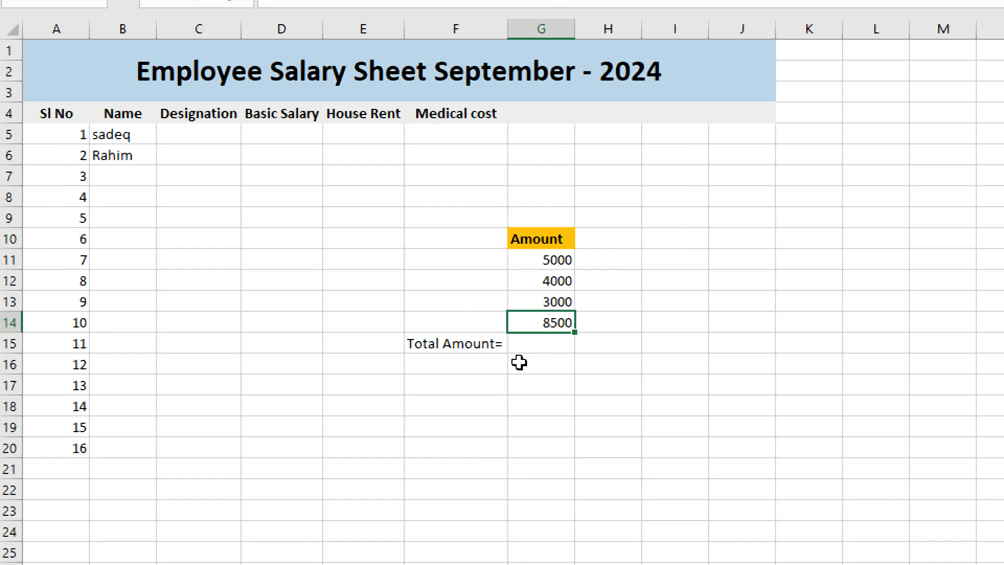
{"action": "left_click", "coordinate": [480, 347]}
{"action": "left_click", "coordinate": [550, 327]}
{"action": "left_click", "coordinate": [553, 343]}
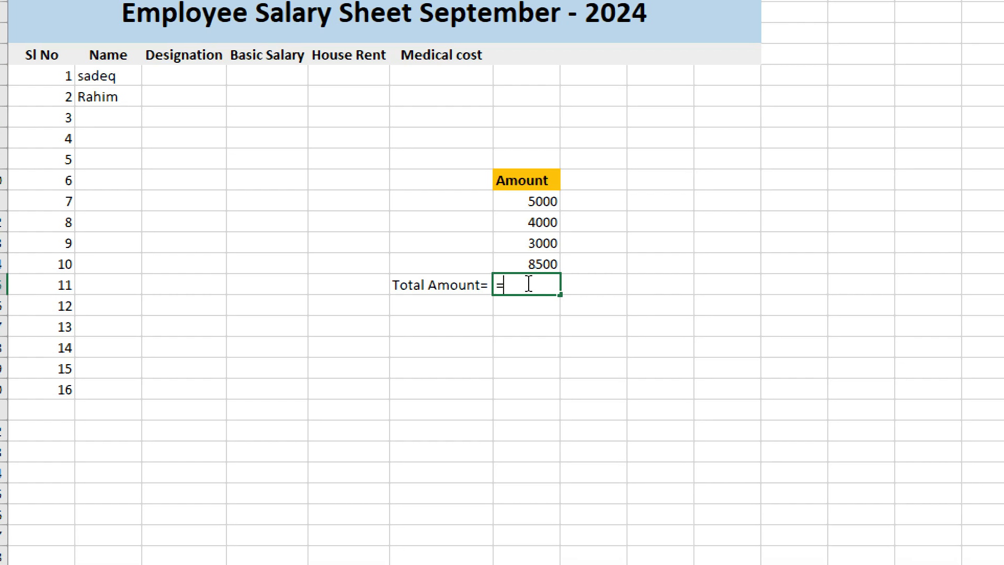
{"action": "type", "text": "="}
{"action": "left_click", "coordinate": [519, 200]}
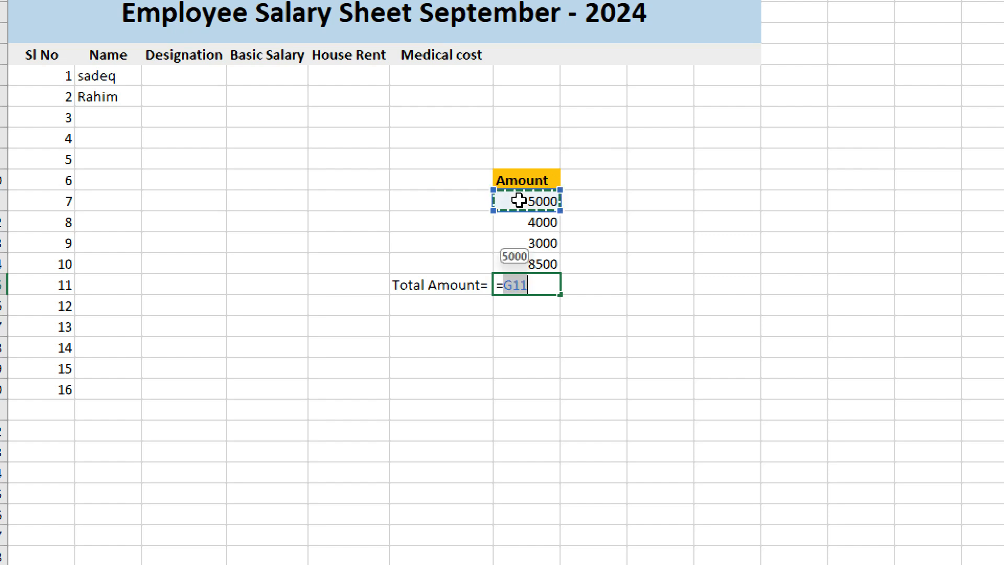
{"action": "type", "text": "+"}
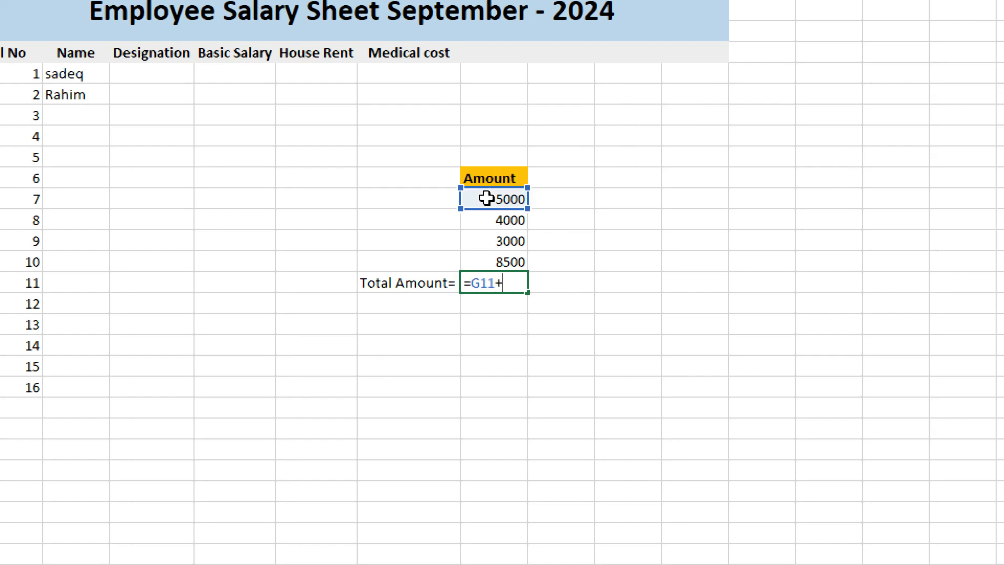
{"action": "left_click", "coordinate": [504, 220]}
{"action": "type", "text": "+"}
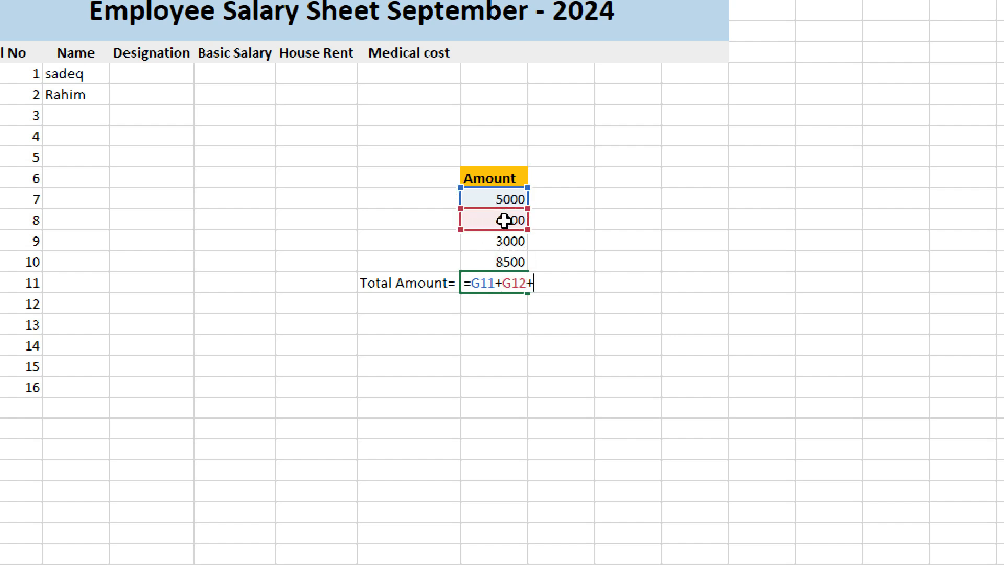
{"action": "left_click", "coordinate": [503, 242]}
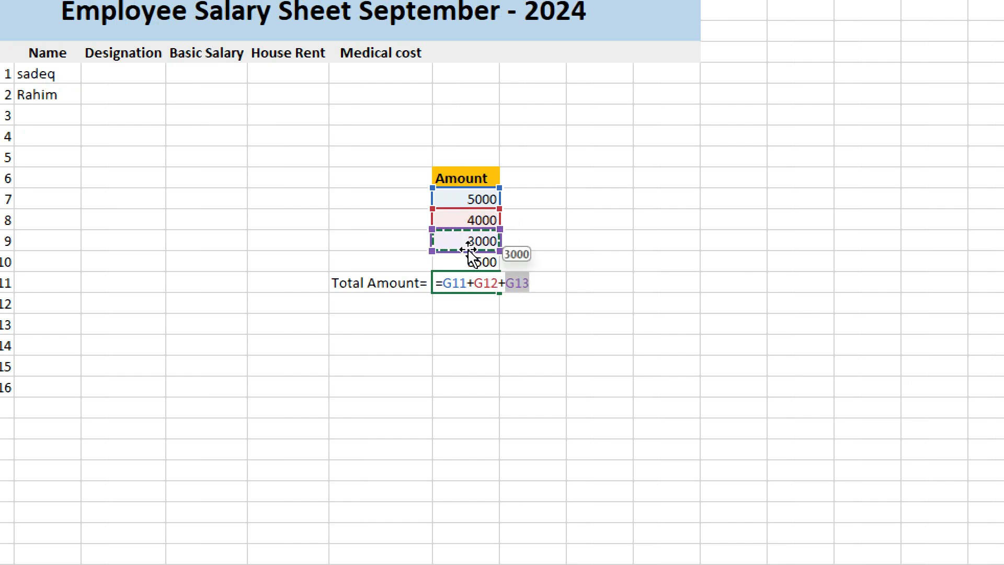
{"action": "type", "text": "+"}
{"action": "left_click", "coordinate": [466, 260]}
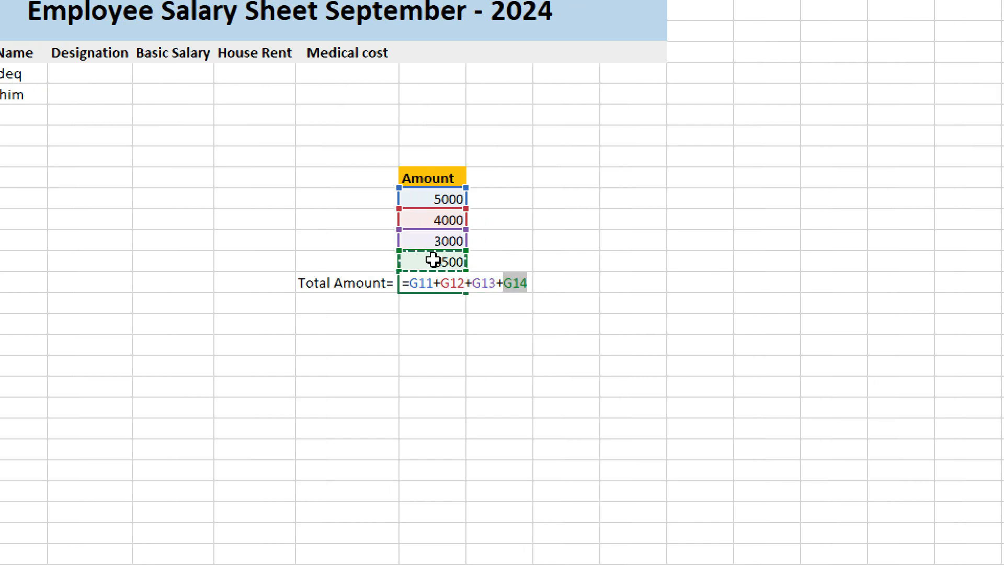
{"action": "type", "text": "+"}
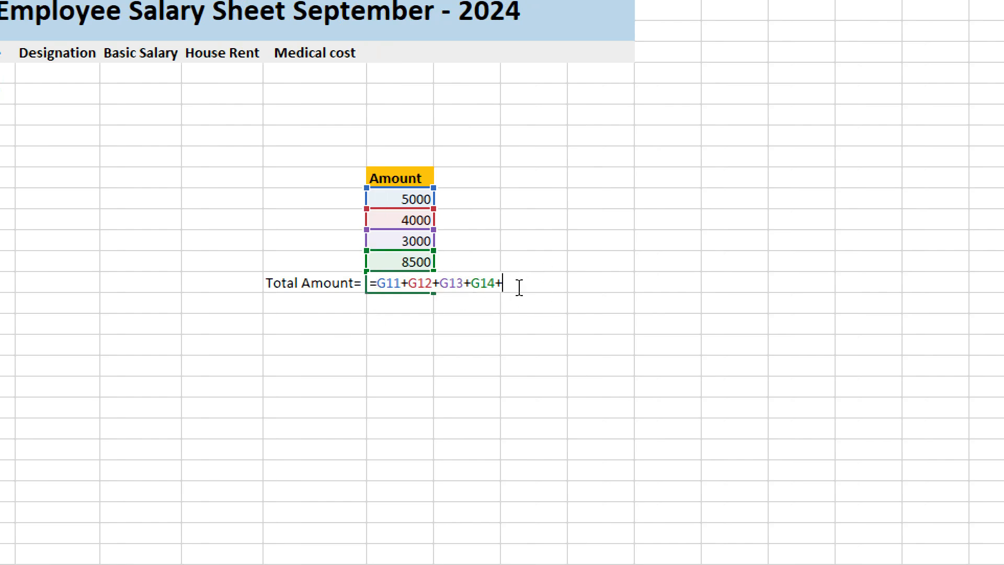
{"action": "key", "text": "BackSpace"}
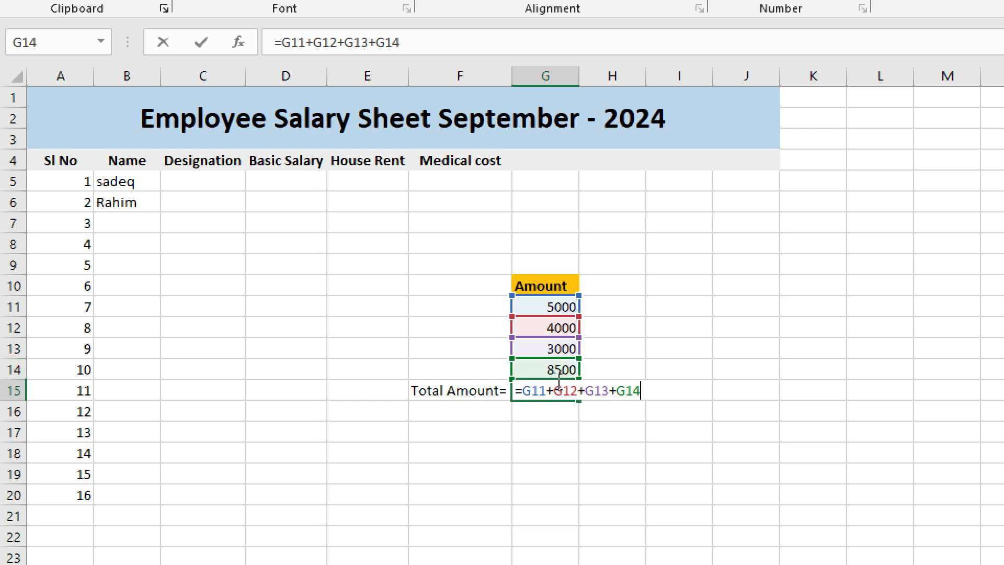
{"action": "key", "text": "Return"}
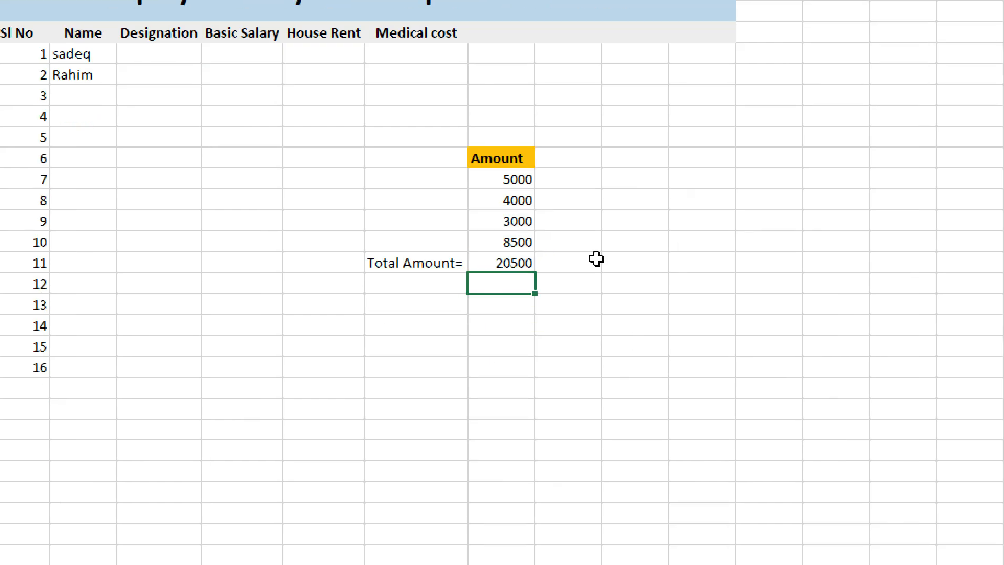
Clear the addition formula from cell G15 beside the Total Amount label.
{"action": "left_click", "coordinate": [487, 264]}
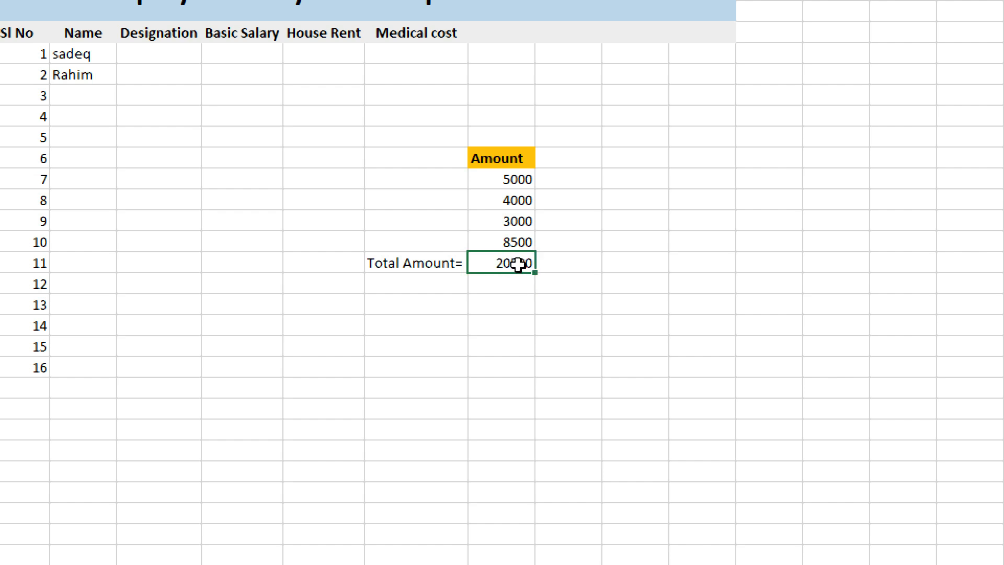
{"action": "double_click", "coordinate": [518, 264]}
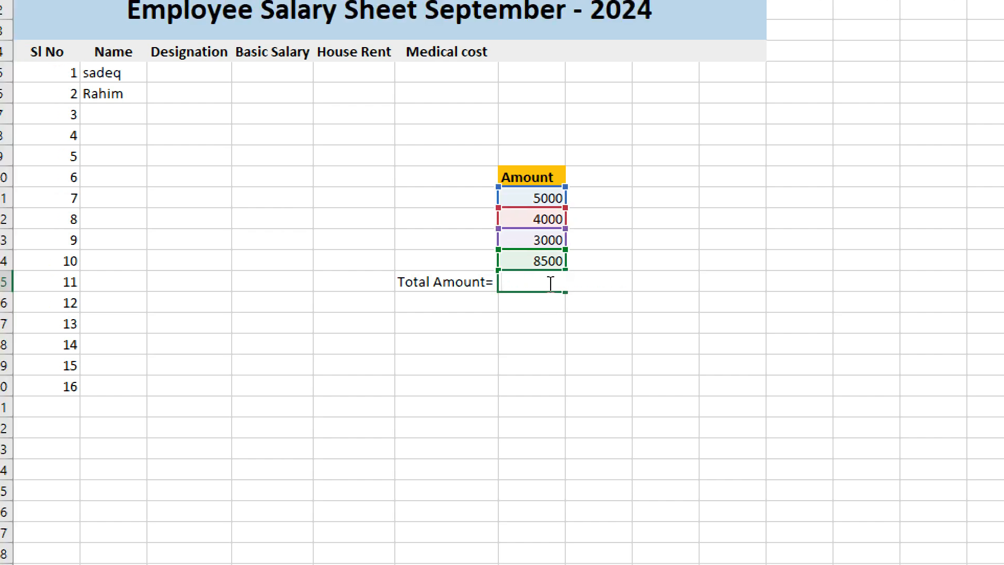
{"action": "left_click", "coordinate": [527, 372]}
{"action": "left_click", "coordinate": [526, 285]}
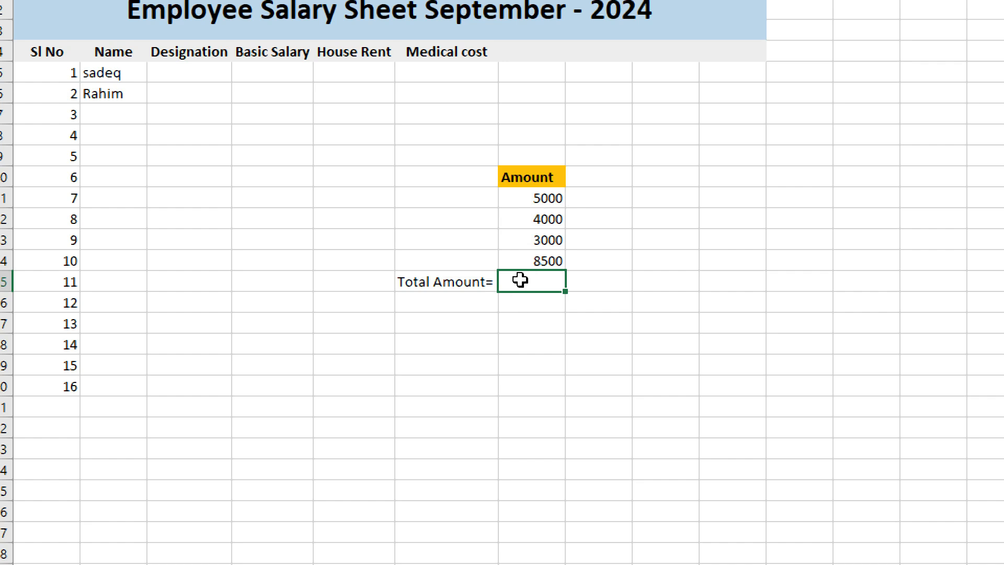
{"action": "left_click", "coordinate": [487, 341]}
{"action": "left_click", "coordinate": [491, 279]}
Total the amounts in cell G15 with the formula =SUM(G11:G14).
{"action": "left_click", "coordinate": [521, 281]}
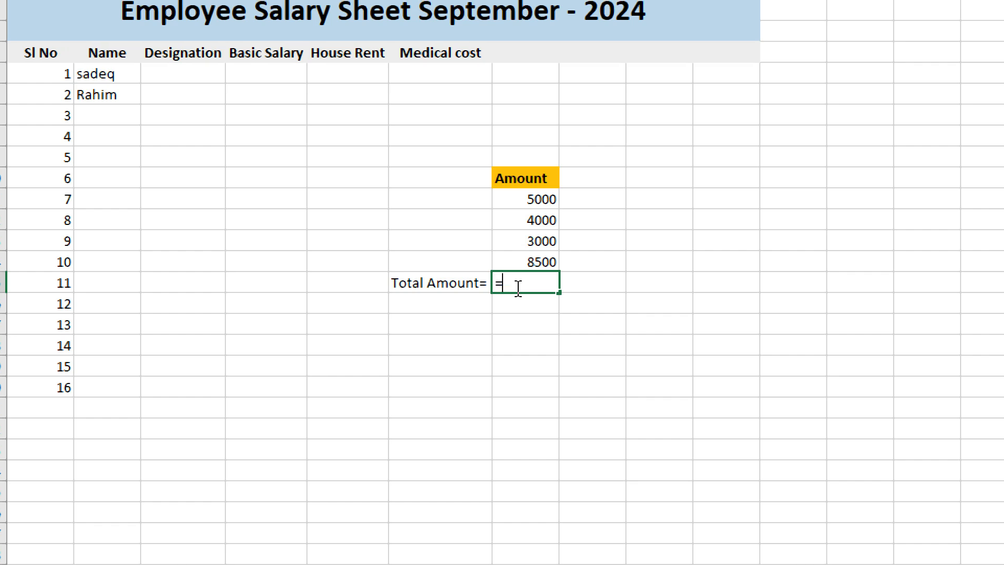
{"action": "type", "text": "=sum"}
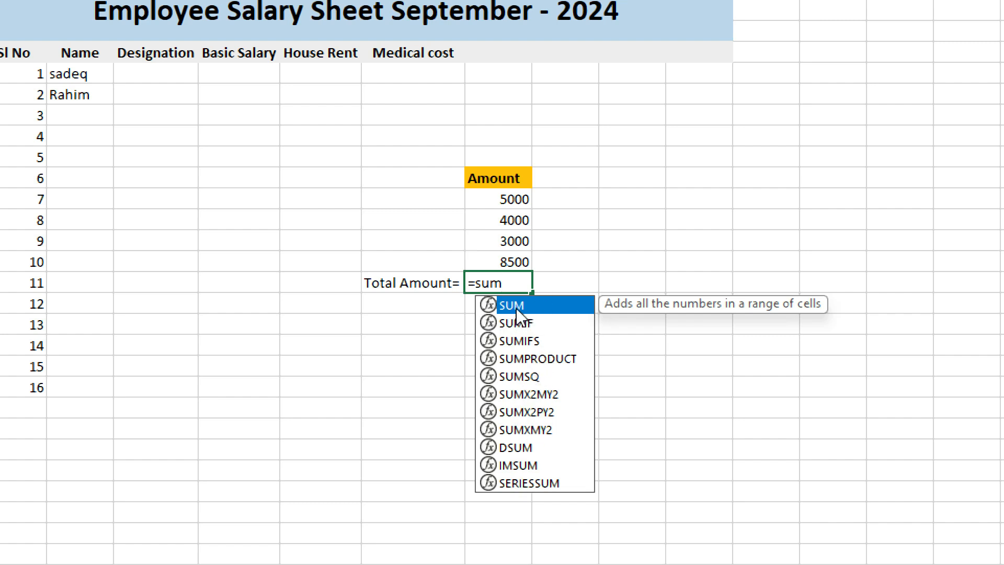
{"action": "left_click", "coordinate": [510, 286]}
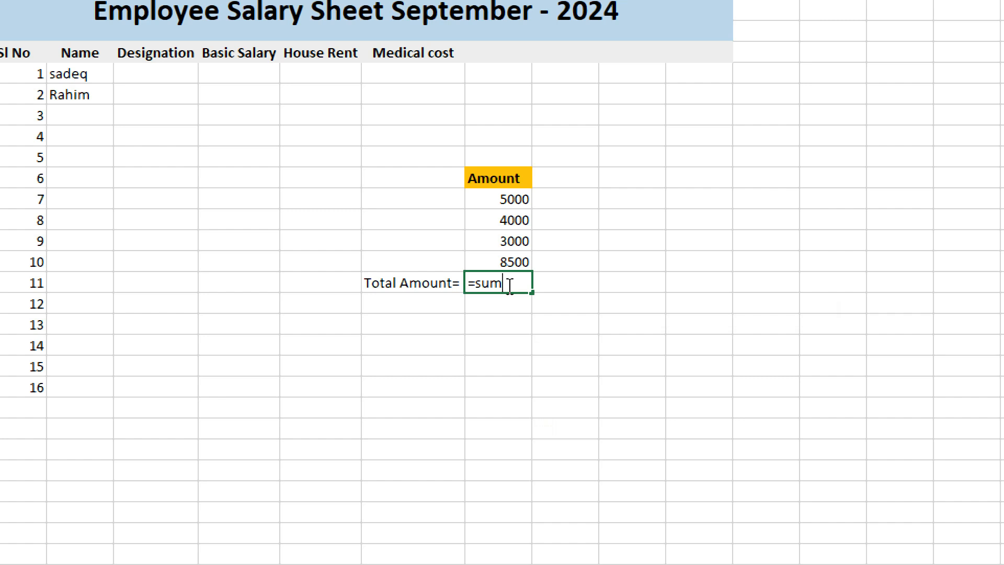
{"action": "type", "text": "("}
{"action": "left_click", "coordinate": [477, 201]}
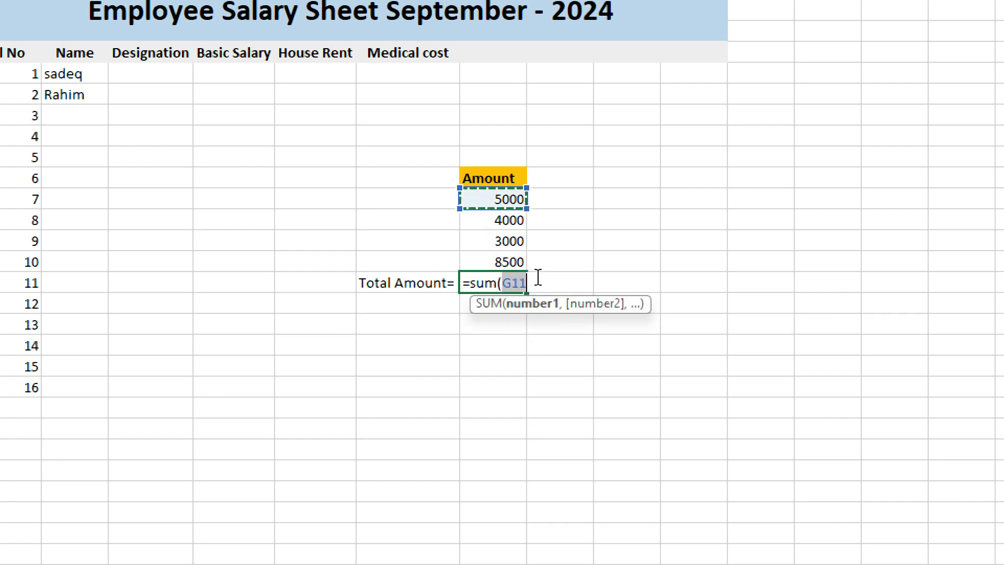
{"action": "type", "text": ":"}
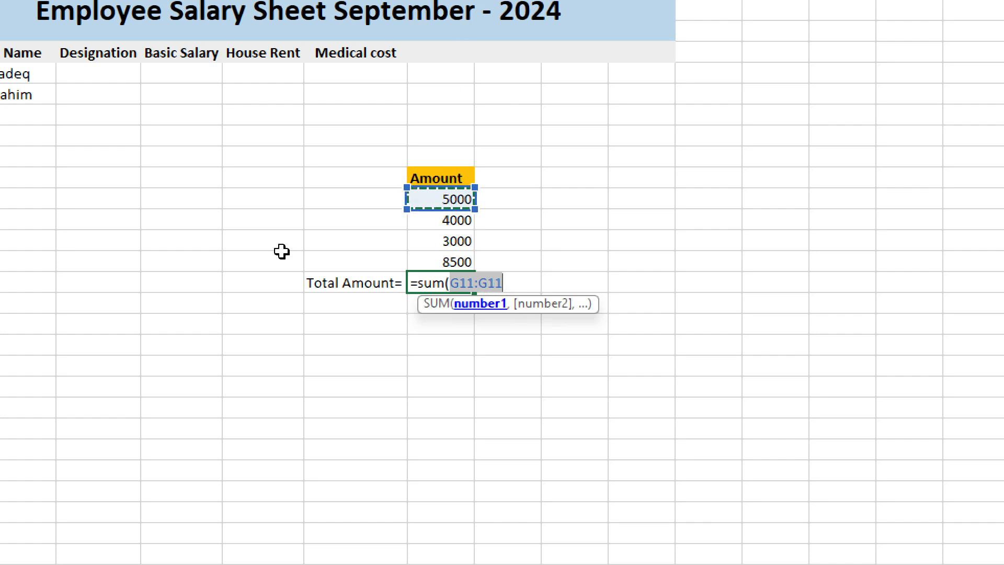
{"action": "left_click", "coordinate": [503, 308]}
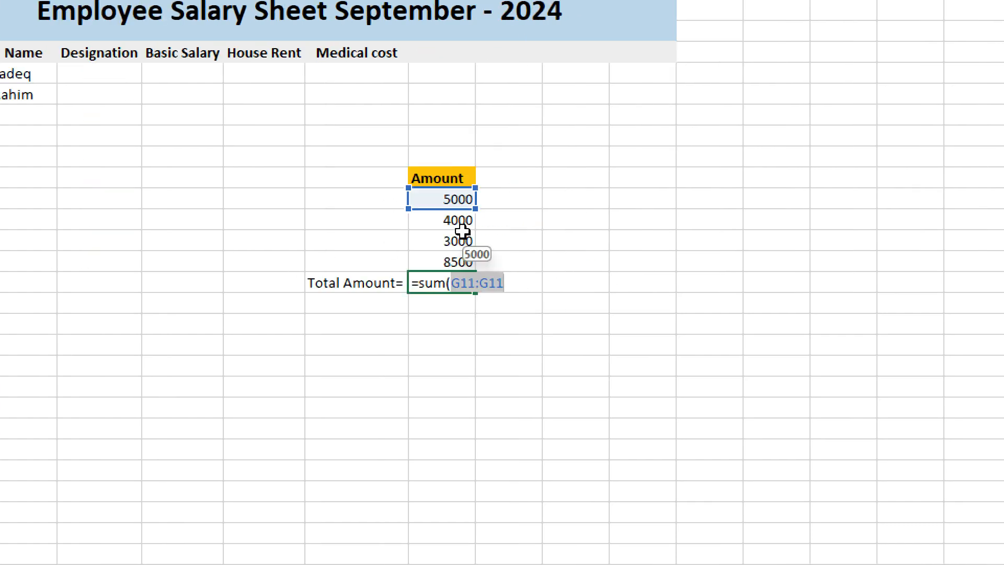
{"action": "left_click_drag", "start_coordinate": [475, 208], "coordinate": [463, 266]}
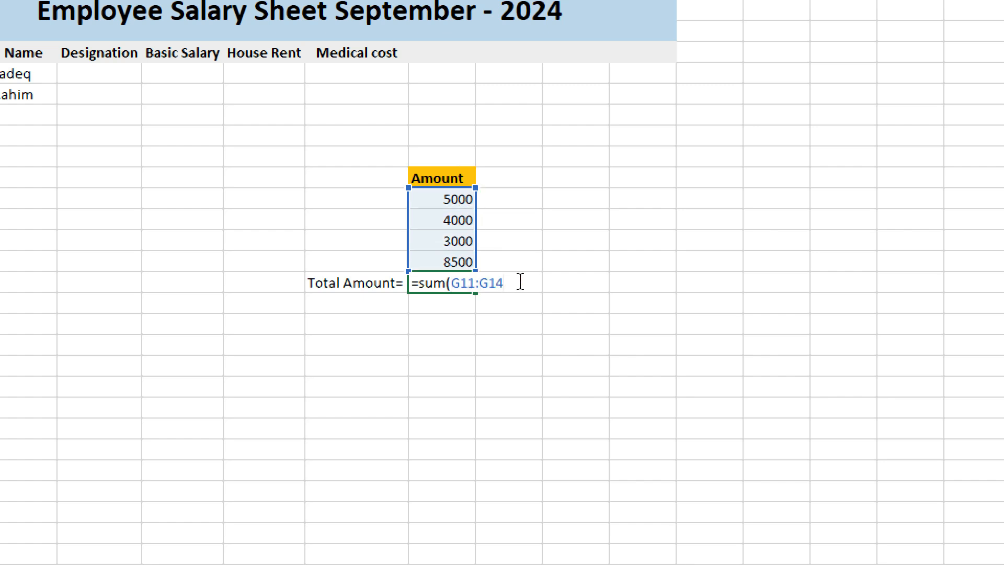
{"action": "type", "text": ")"}
{"action": "key", "text": "Return"}
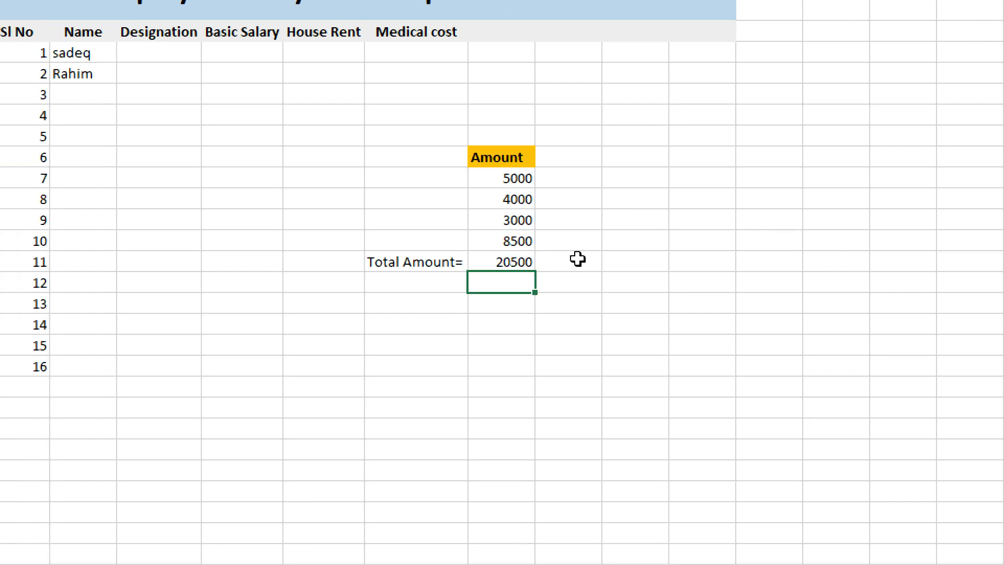
Make the total amount in cell G15 bold.
{"action": "left_click", "coordinate": [487, 262]}
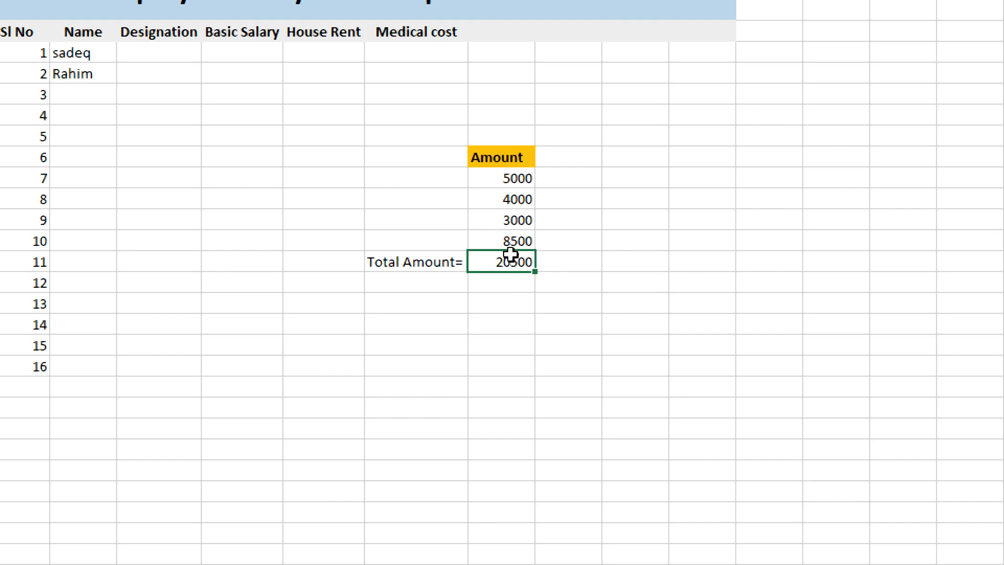
{"action": "left_click", "coordinate": [501, 384]}
{"action": "left_click", "coordinate": [508, 246]}
{"action": "left_click", "coordinate": [487, 265]}
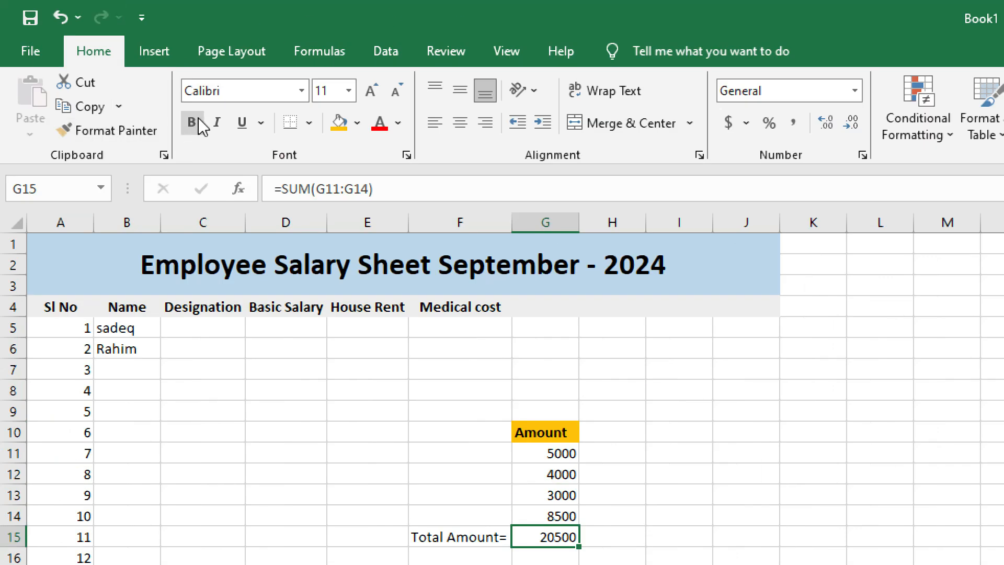
{"action": "left_click", "coordinate": [197, 118]}
{"action": "left_click", "coordinate": [628, 541]}
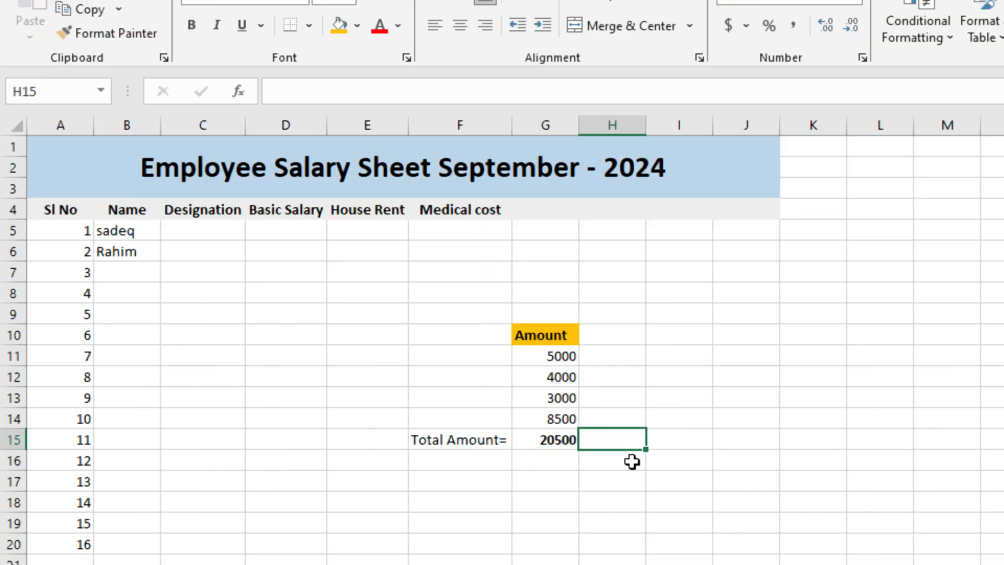
Clear the SUM formula from cell G15 beside the Total Amount label.
{"action": "left_click", "coordinate": [542, 440]}
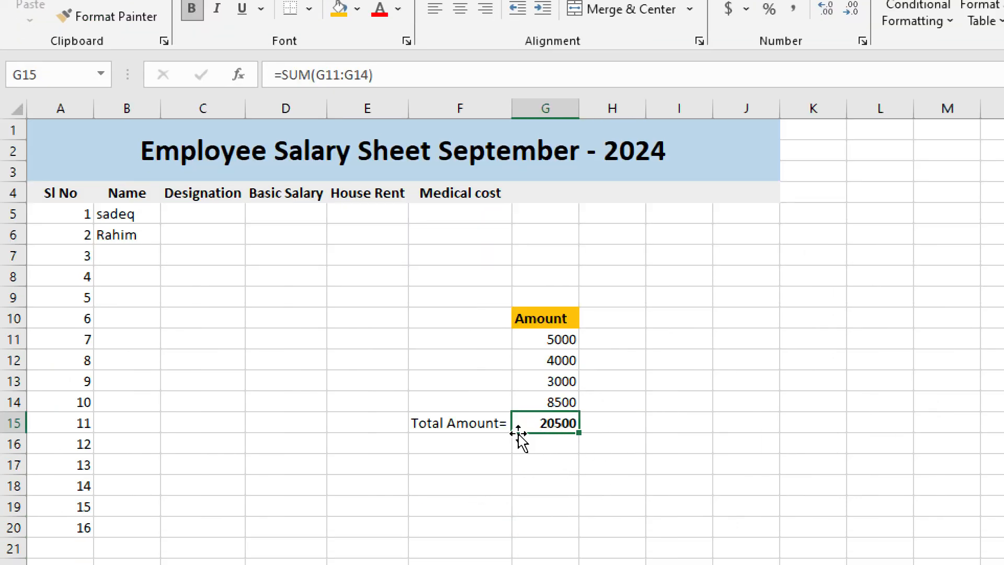
{"action": "double_click", "coordinate": [549, 422]}
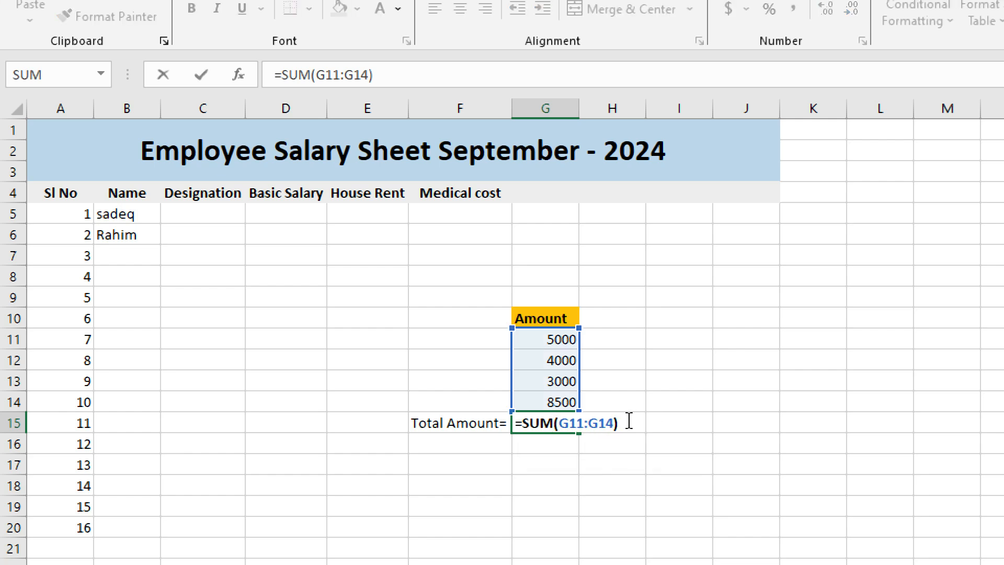
{"action": "left_click_drag", "start_coordinate": [629, 419], "coordinate": [464, 448]}
{"action": "key", "text": "BackSpace"}
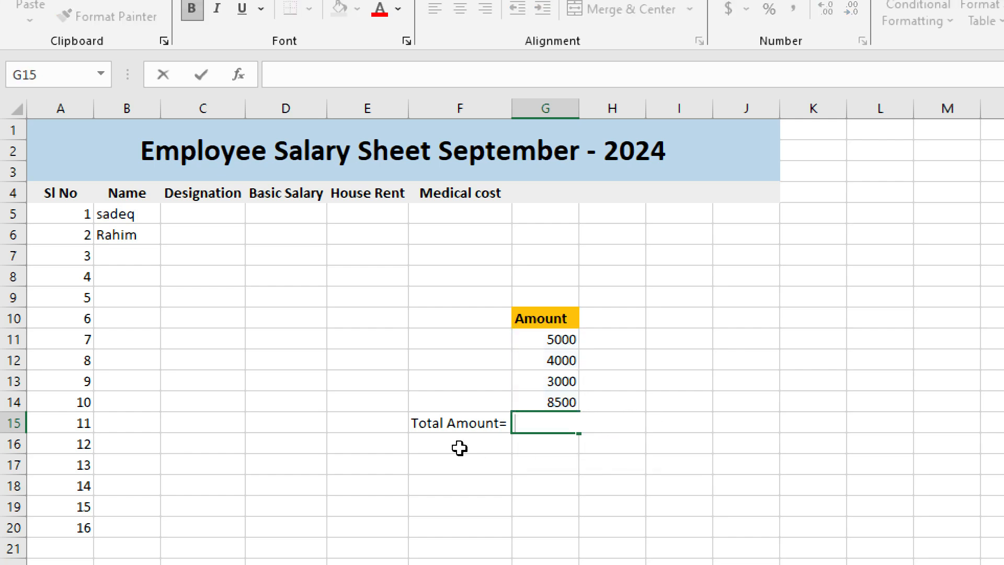
{"action": "key", "text": "Return"}
Total the amounts G11:G14 in cell G15 with the AutoSum Sum function.
{"action": "left_click", "coordinate": [491, 262]}
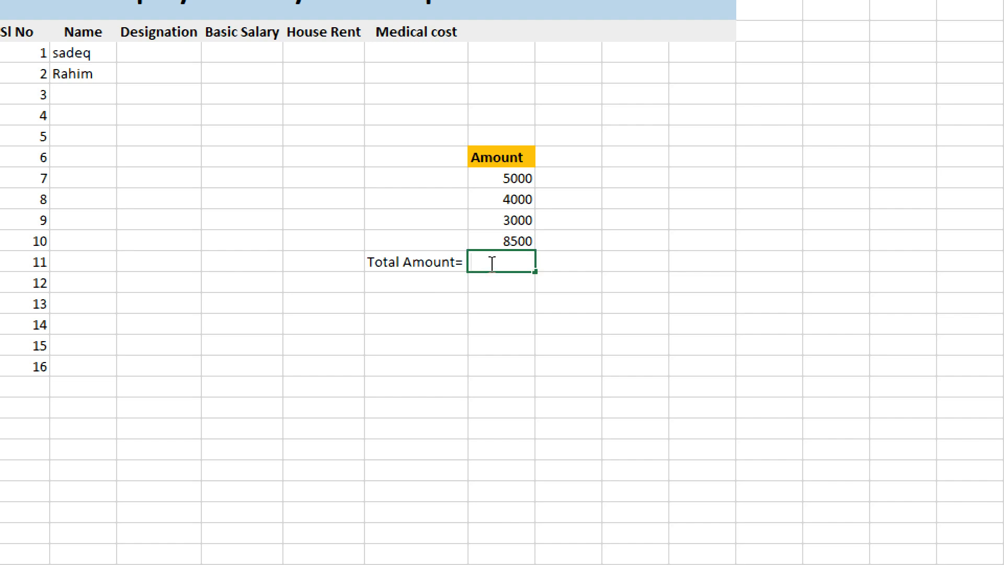
{"action": "double_click", "coordinate": [492, 264]}
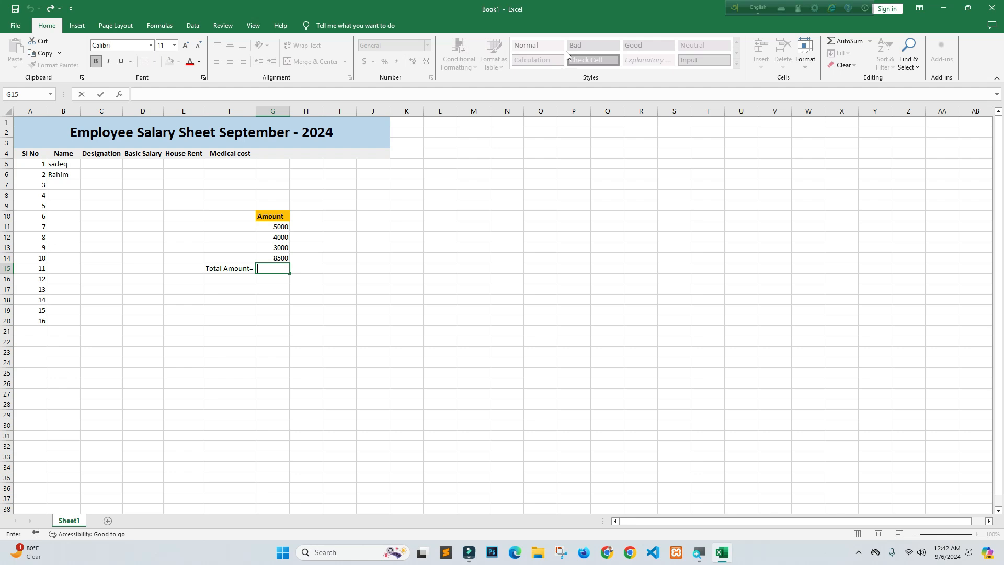
{"action": "left_click", "coordinate": [870, 42]}
{"action": "left_click", "coordinate": [872, 46]}
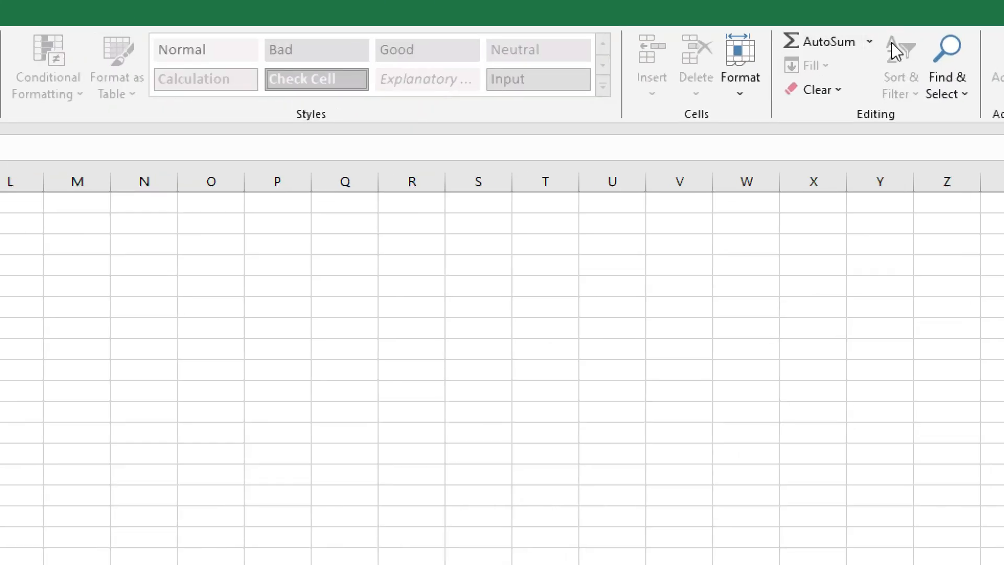
{"action": "left_click", "coordinate": [836, 39]}
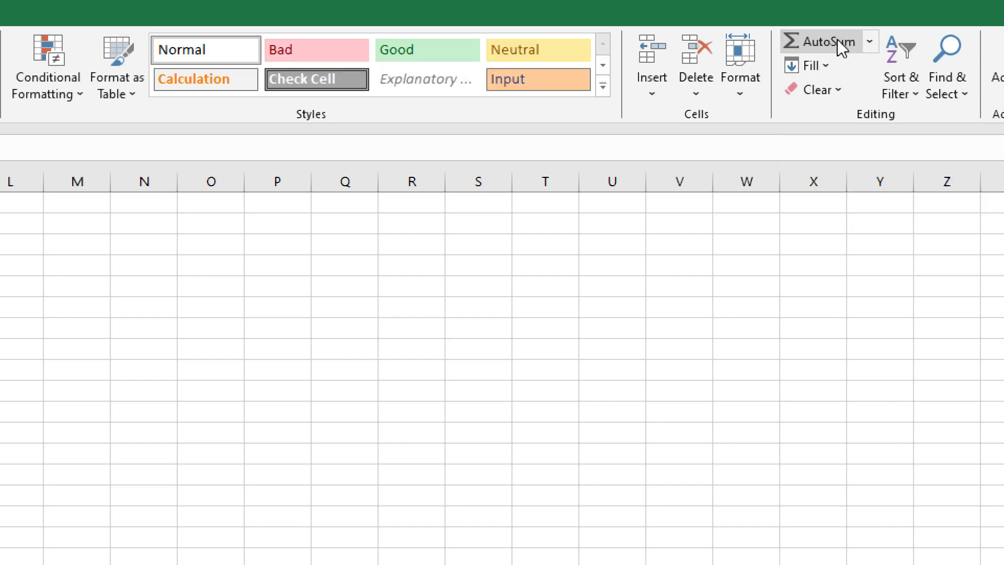
{"action": "left_click", "coordinate": [869, 40]}
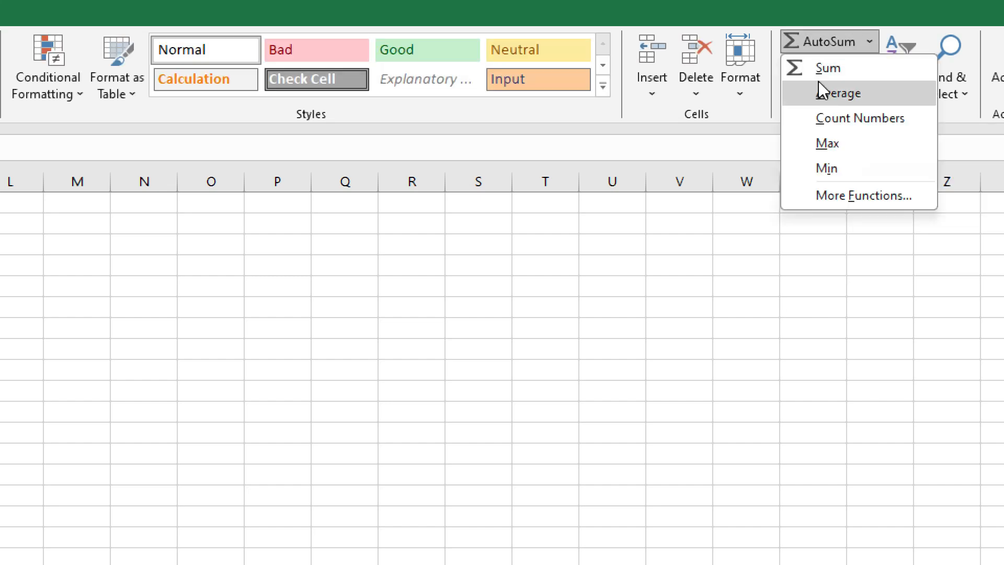
{"action": "left_click", "coordinate": [836, 93]}
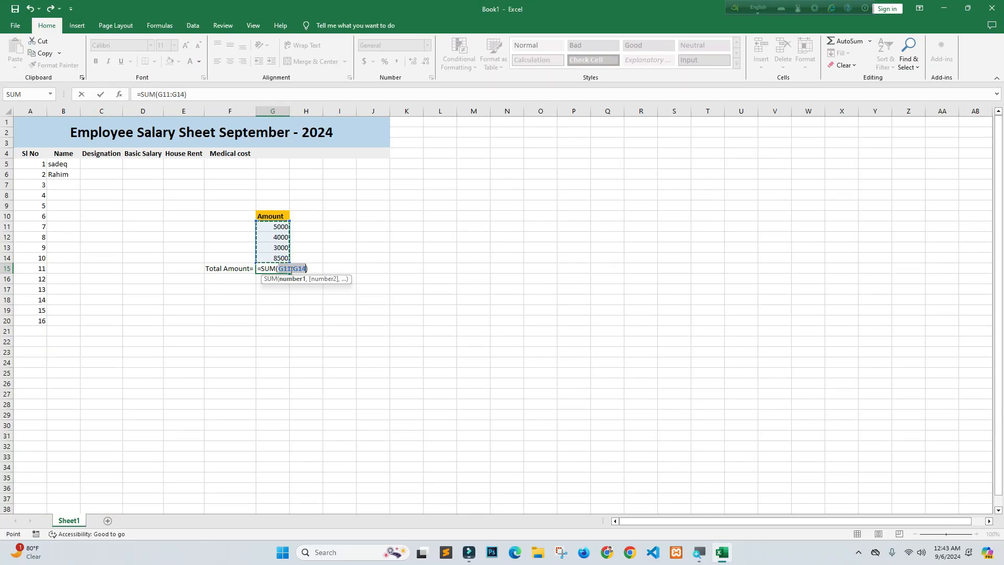
{"action": "key", "text": "Return"}
{"action": "left_click", "coordinate": [282, 271]}
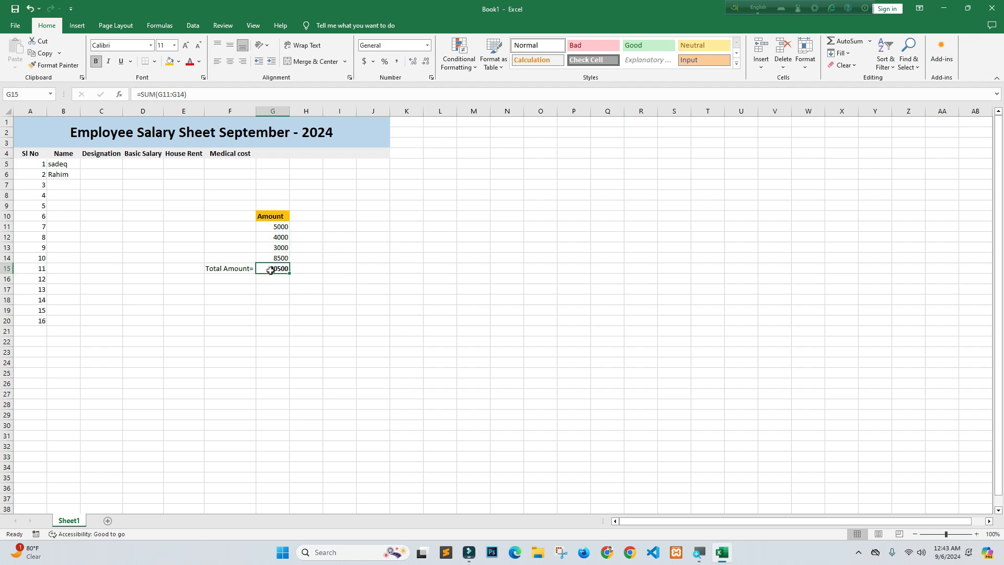
Undo the AutoSum total in cell G15.
{"action": "key", "text": "ctrl+z"}
{"action": "left_click", "coordinate": [299, 289]}
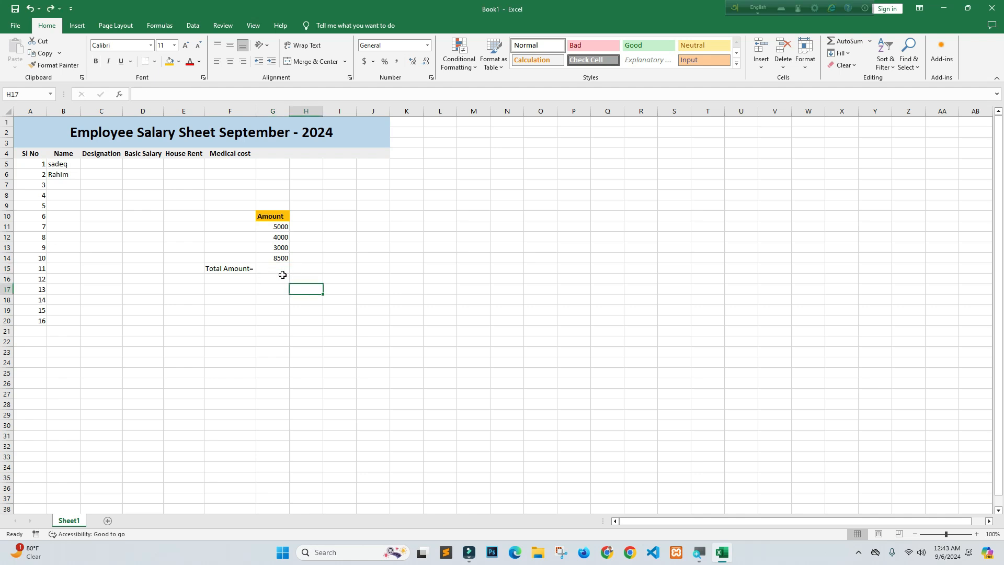
{"action": "double_click", "coordinate": [280, 270]}
{"action": "left_click", "coordinate": [374, 285]}
Insert the AutoSum formula =SUM(G11:G14) in cell G15 again to total the amounts.
{"action": "left_click", "coordinate": [271, 268]}
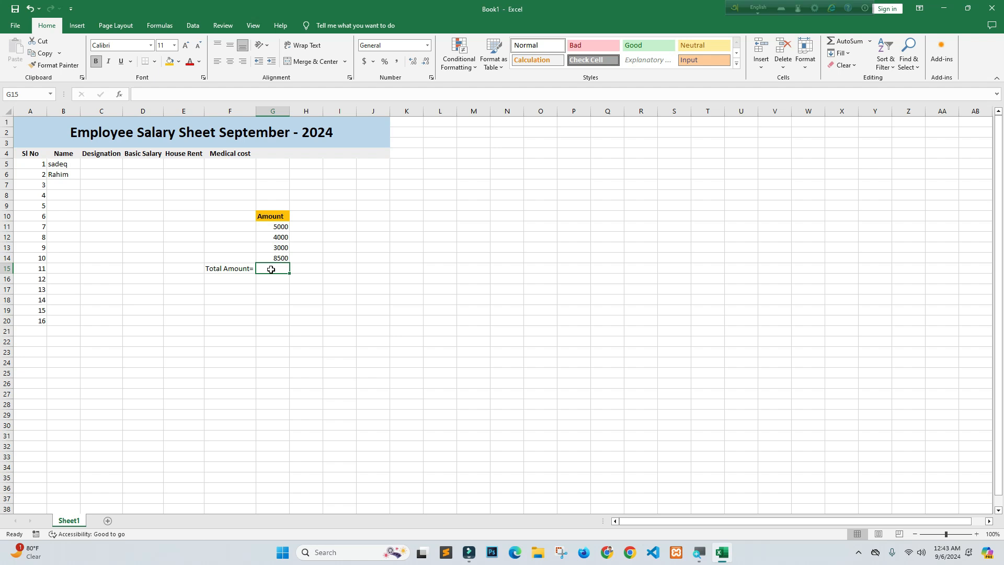
{"action": "left_click", "coordinate": [298, 269]}
{"action": "left_click", "coordinate": [273, 271]}
{"action": "left_click", "coordinate": [859, 46]}
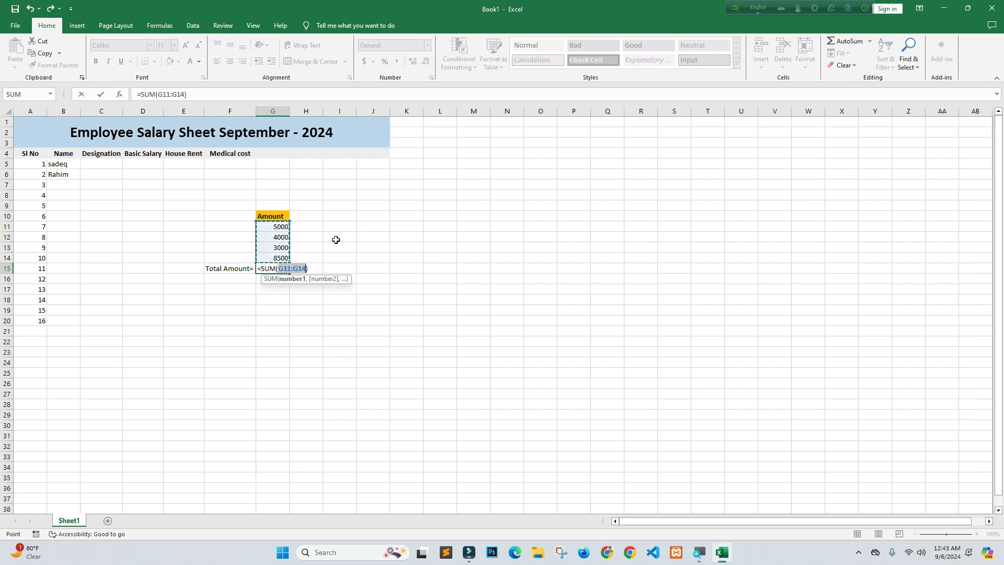
{"action": "key", "text": "Return"}
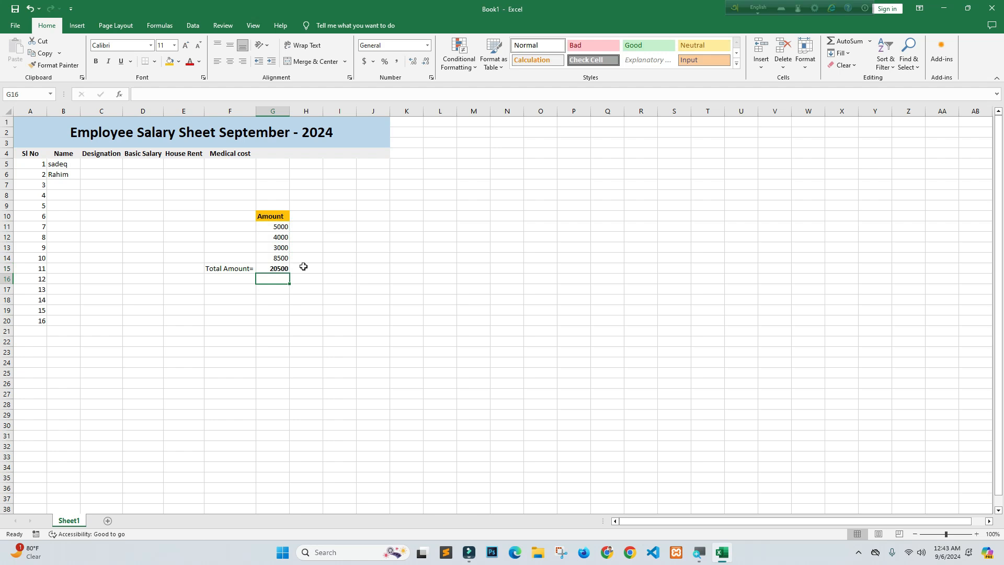
{"action": "left_click", "coordinate": [277, 269]}
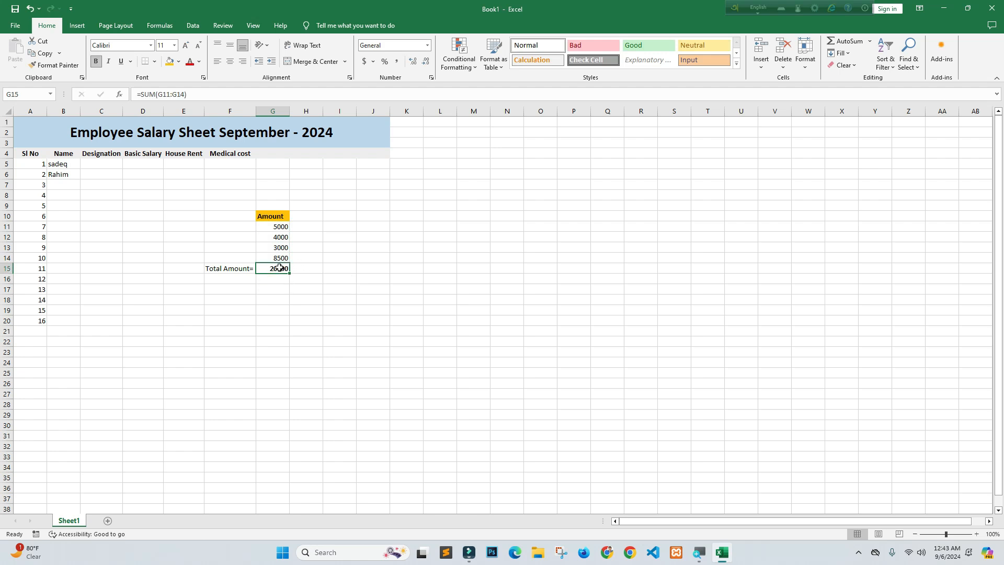
{"action": "left_click", "coordinate": [276, 296]}
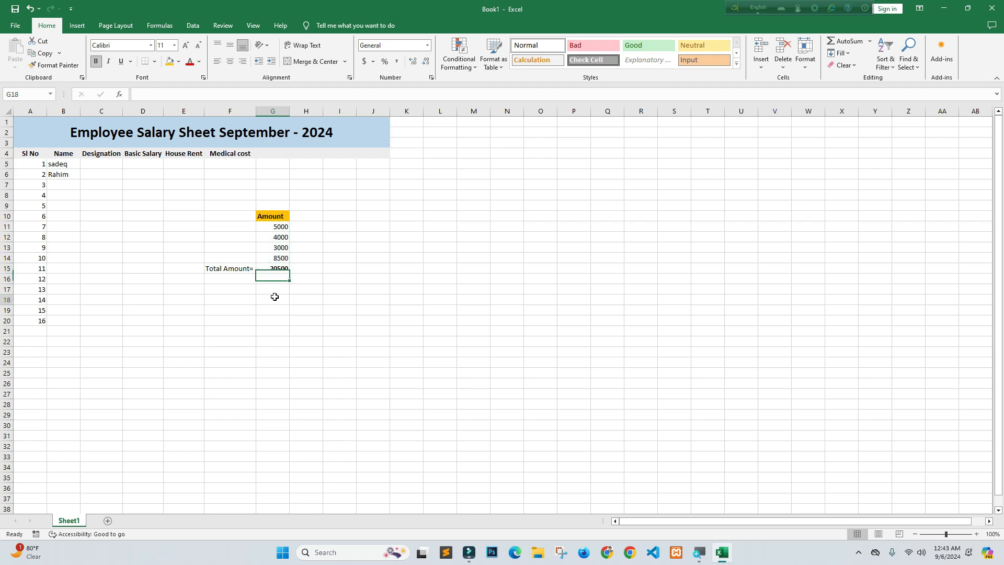
{"action": "left_click", "coordinate": [277, 276]}
{"action": "left_click", "coordinate": [276, 272]}
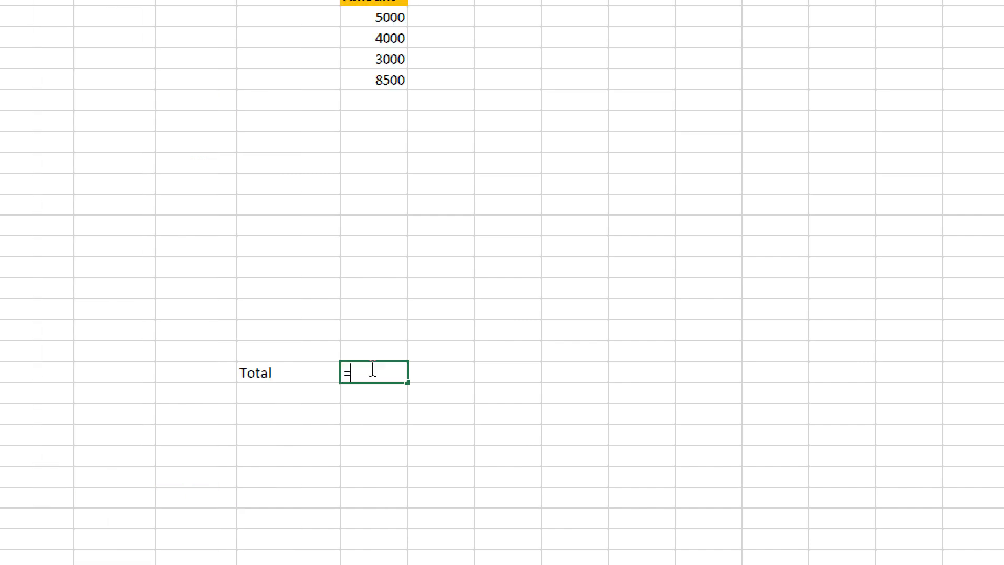
Total the Amount column in cell G28 beside the Total label with the formula =SUM(G11:G26), including the empty rows below the amounts.
{"action": "type", "text": "="}
{"action": "type", "text": "sum"}
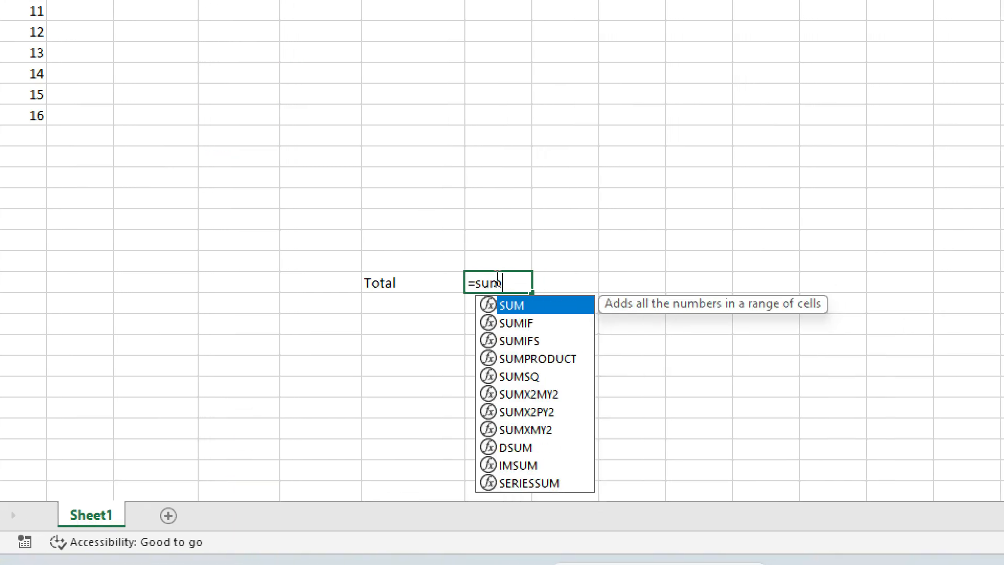
{"action": "type", "text": "("}
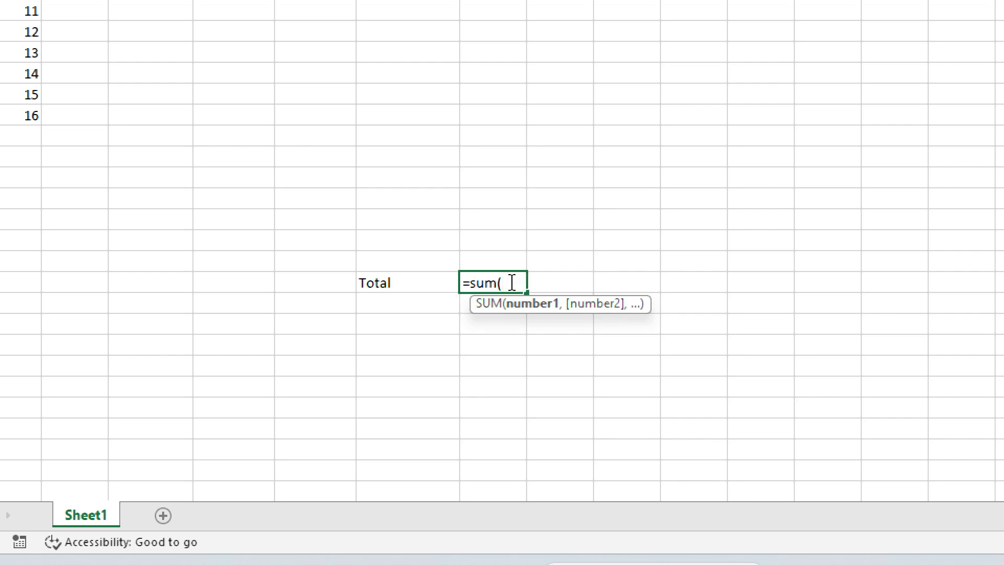
{"action": "scroll", "coordinate": [518, 82], "scroll_direction": "up", "scroll_amount": 2}
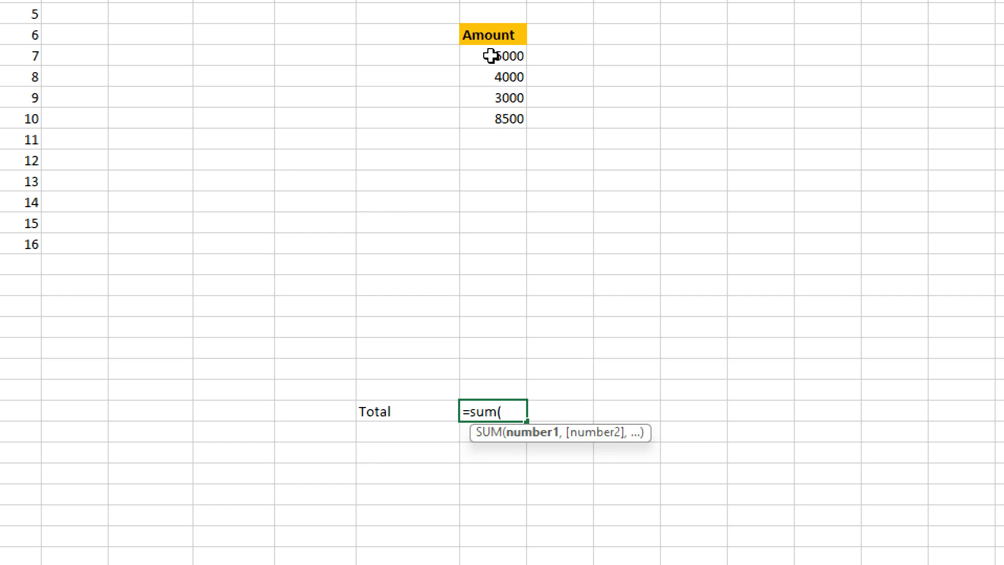
{"action": "left_click", "coordinate": [491, 56]}
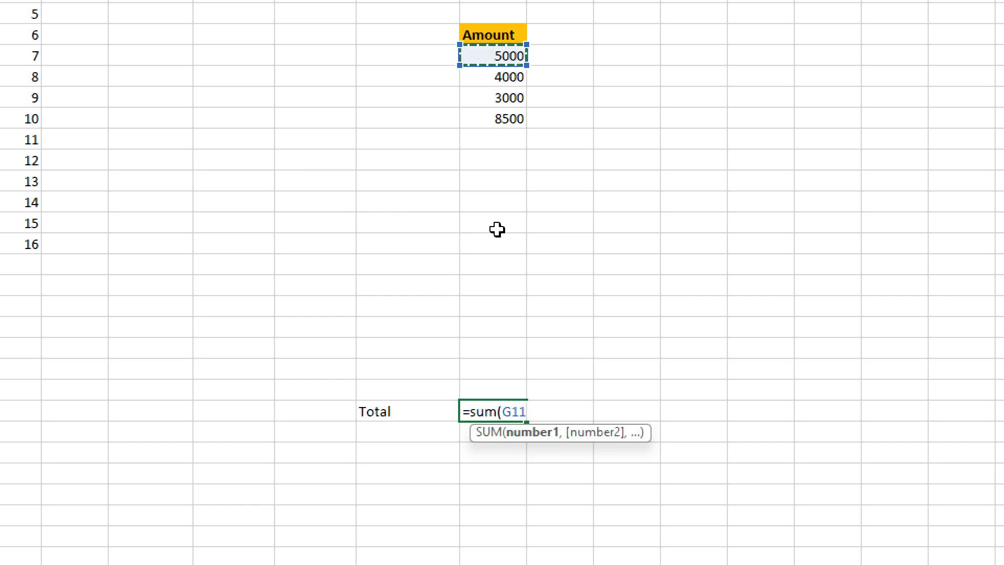
{"action": "key", "text": "F8"}
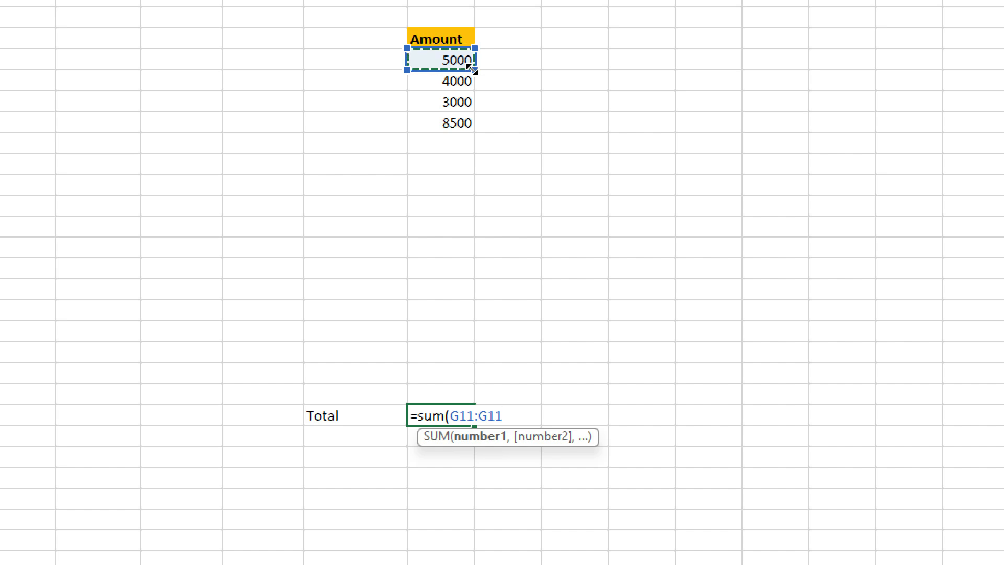
{"action": "left_click_drag", "start_coordinate": [473, 69], "coordinate": [435, 377]}
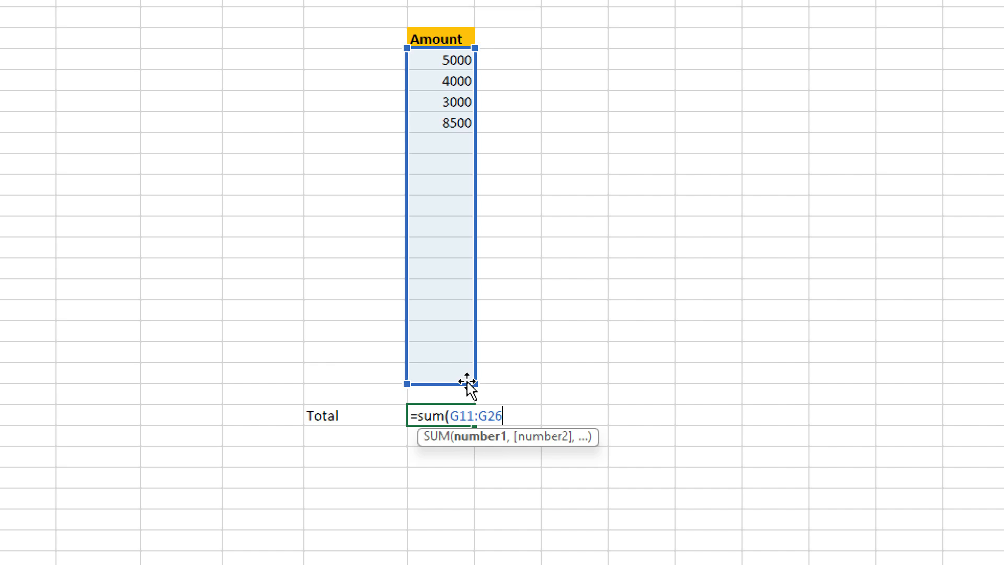
{"action": "type", "text": ")"}
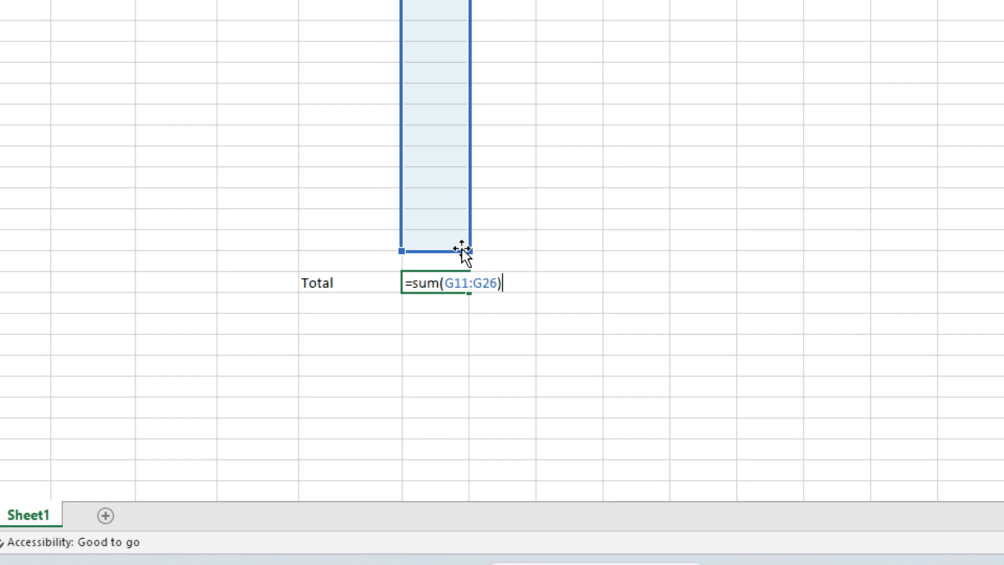
{"action": "key", "text": "Return"}
{"action": "left_click", "coordinate": [515, 264]}
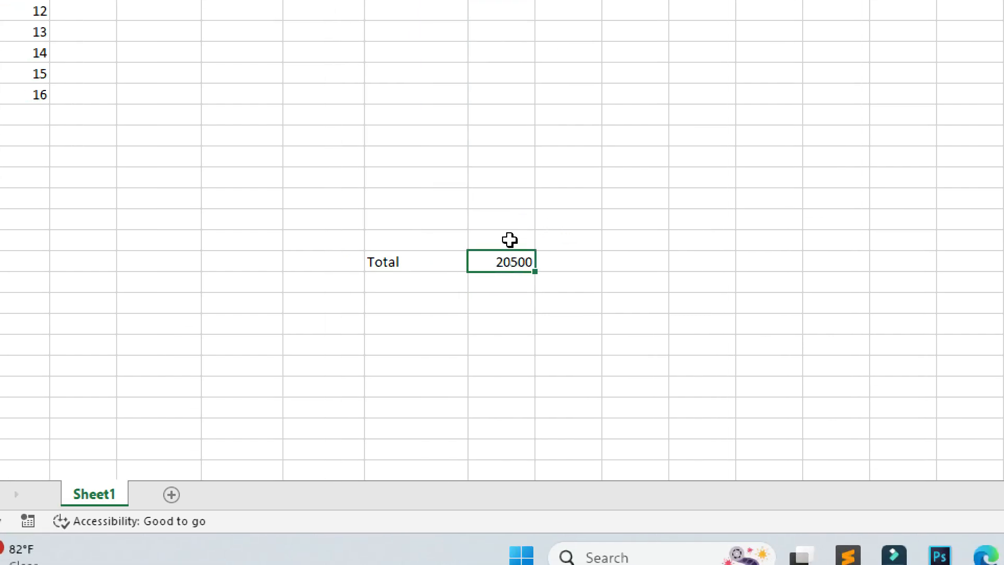
Enter the additional amounts 5000 in cell G19 and 45 in cell G20 of the Amount column.
{"action": "left_click", "coordinate": [515, 102]}
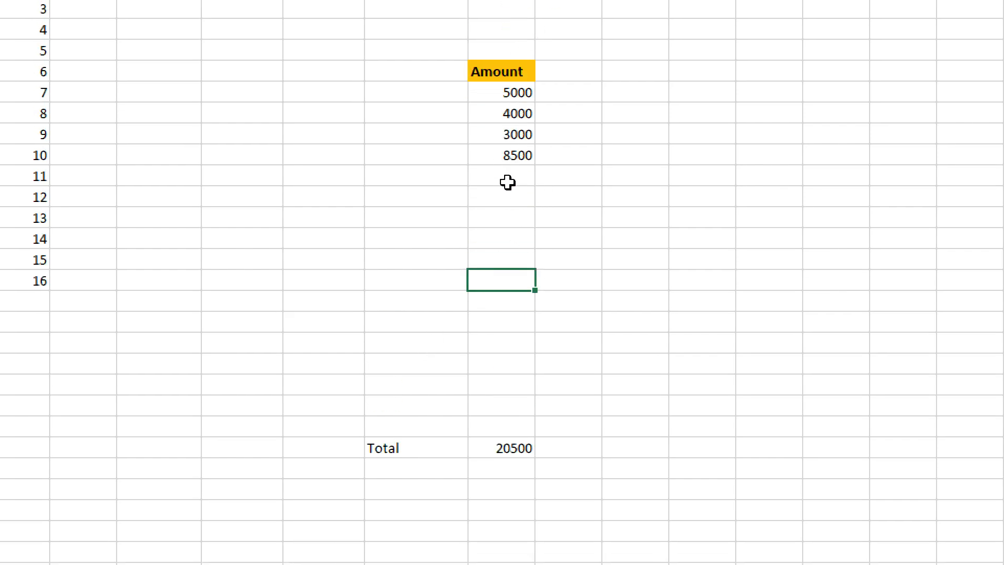
{"action": "key", "text": "Down"}
{"action": "left_click", "coordinate": [509, 427]}
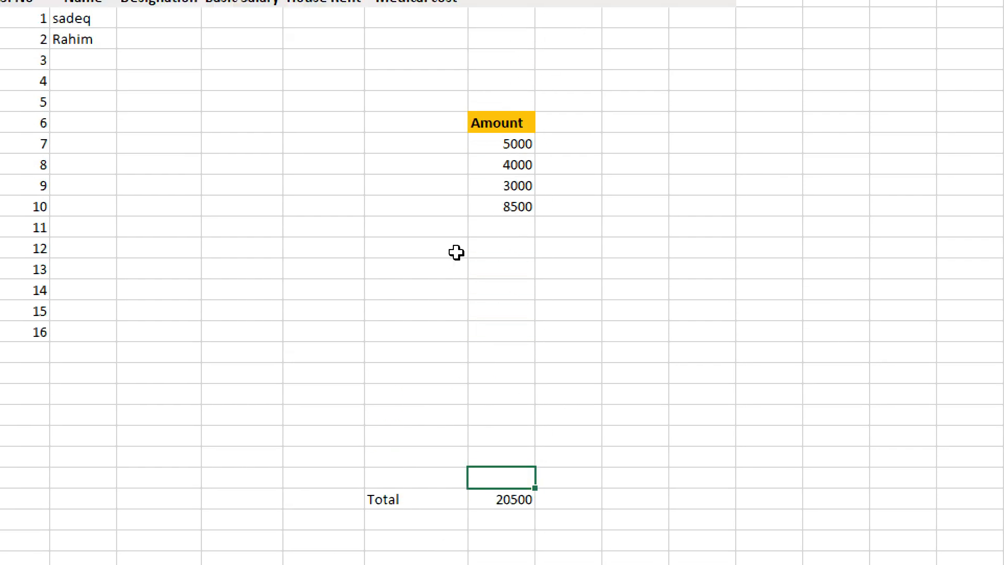
{"action": "left_click", "coordinate": [505, 309]}
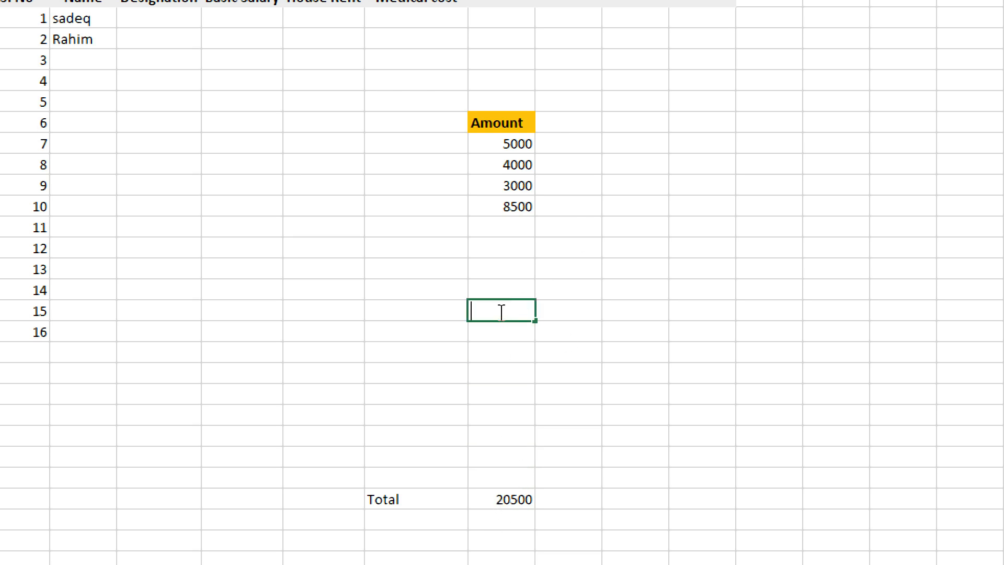
{"action": "type", "text": "5000"}
{"action": "key", "text": "Return"}
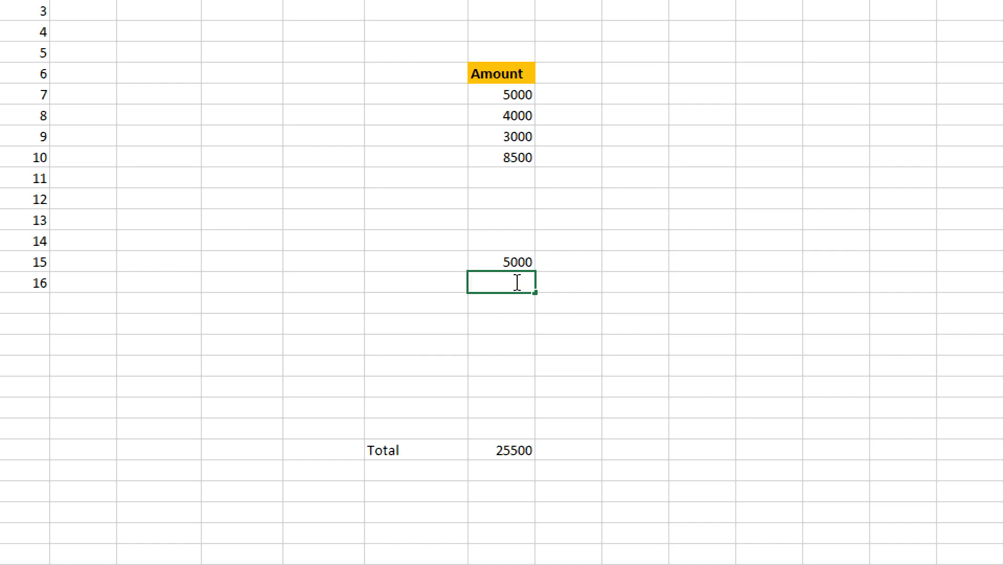
{"action": "type", "text": "45"}
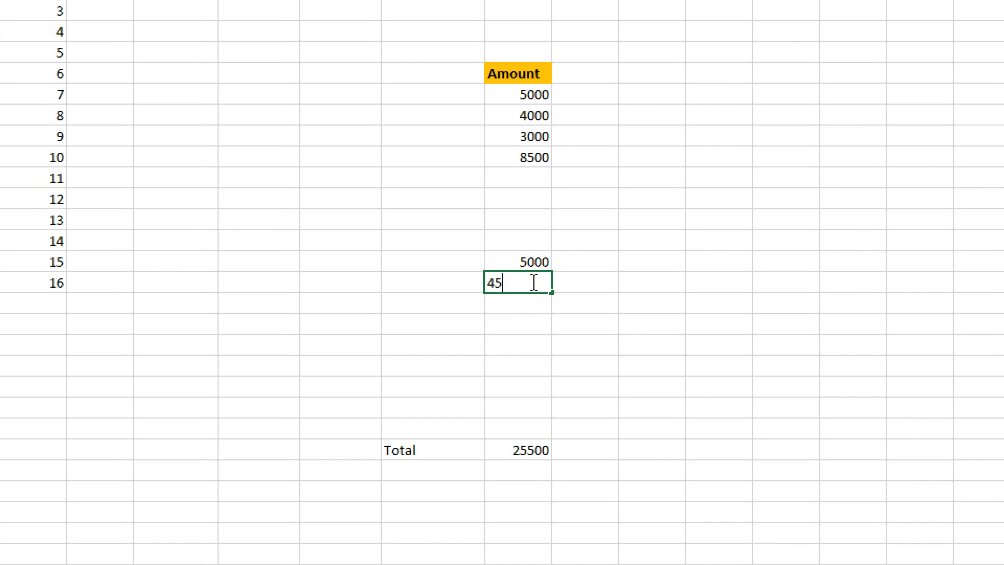
{"action": "key", "text": "Return"}
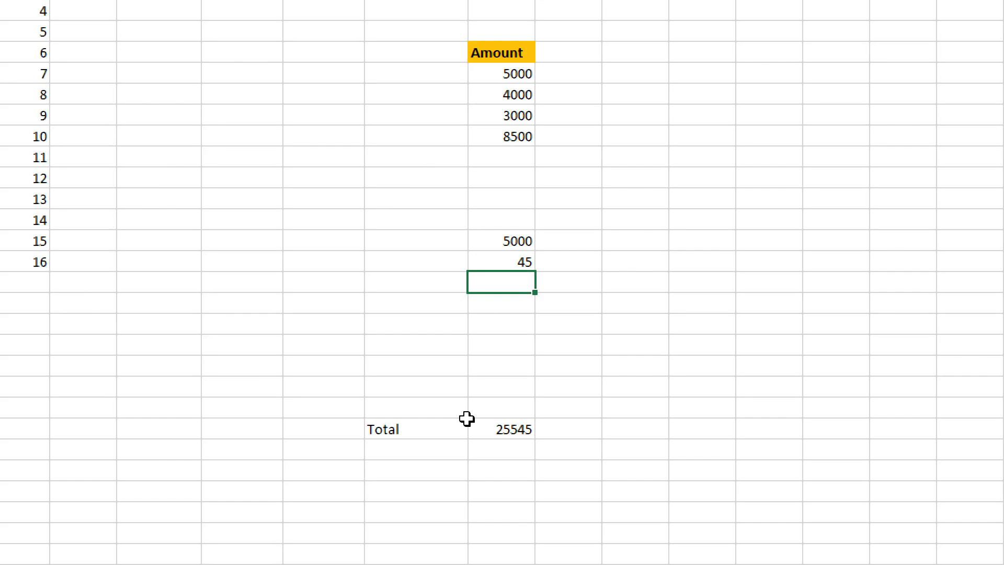
Fill the Total label and its sum cell, F28:G28, with the gold fill color used for the Amount header.
{"action": "left_click", "coordinate": [497, 199]}
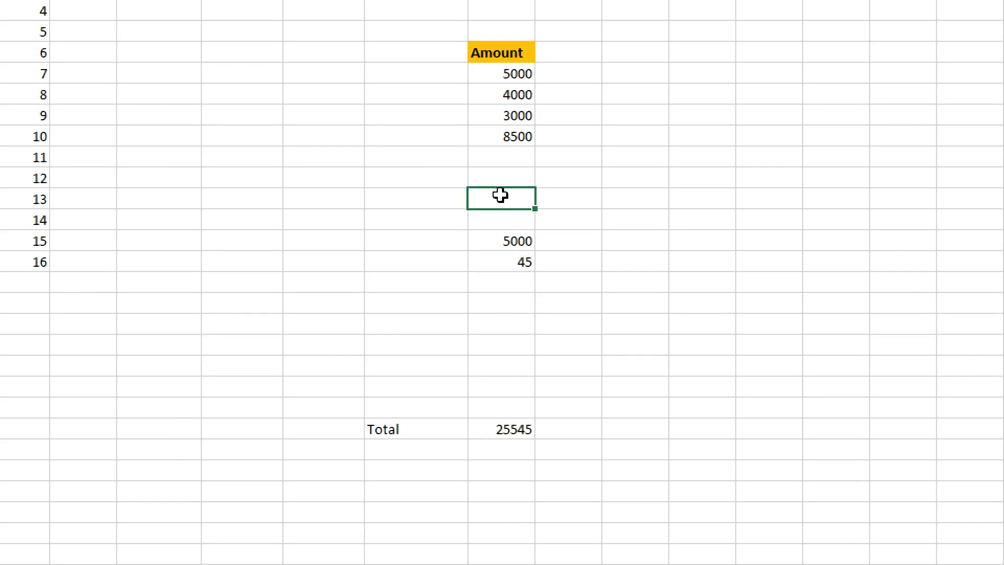
{"action": "key", "text": "Down"}
{"action": "key", "text": "Down"}
{"action": "left_click", "coordinate": [504, 396]}
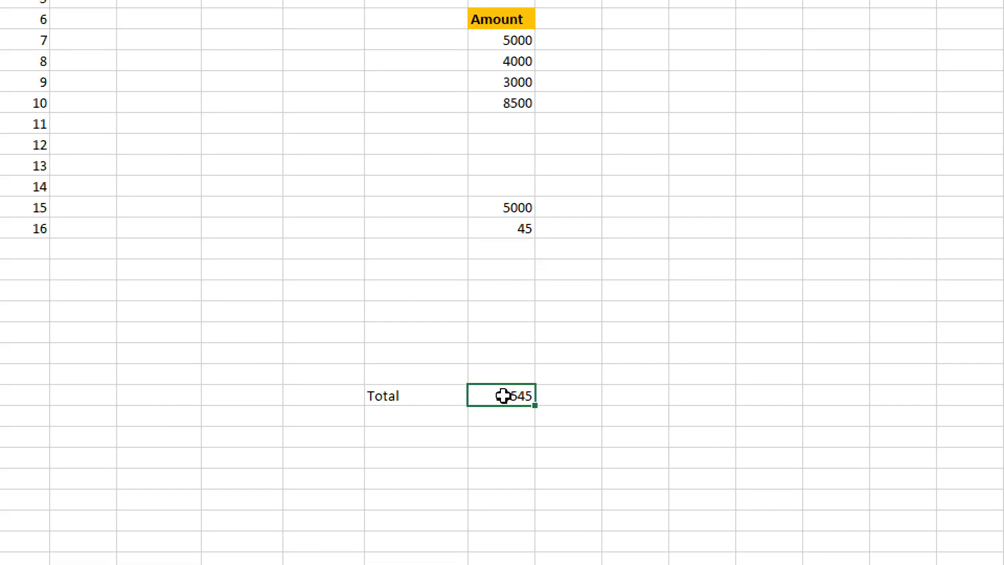
{"action": "left_click_drag", "start_coordinate": [386, 396], "coordinate": [501, 386]}
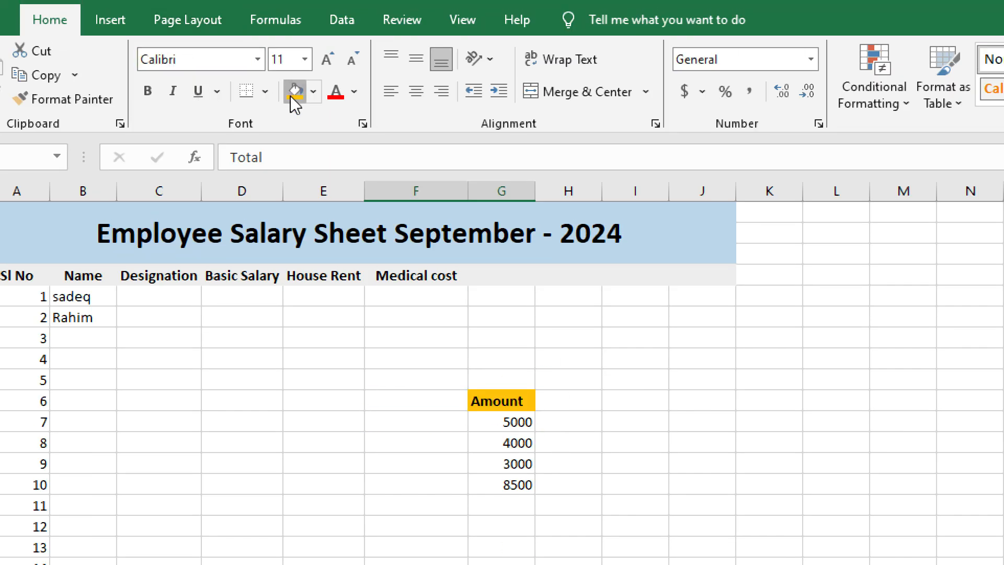
{"action": "left_click", "coordinate": [296, 105]}
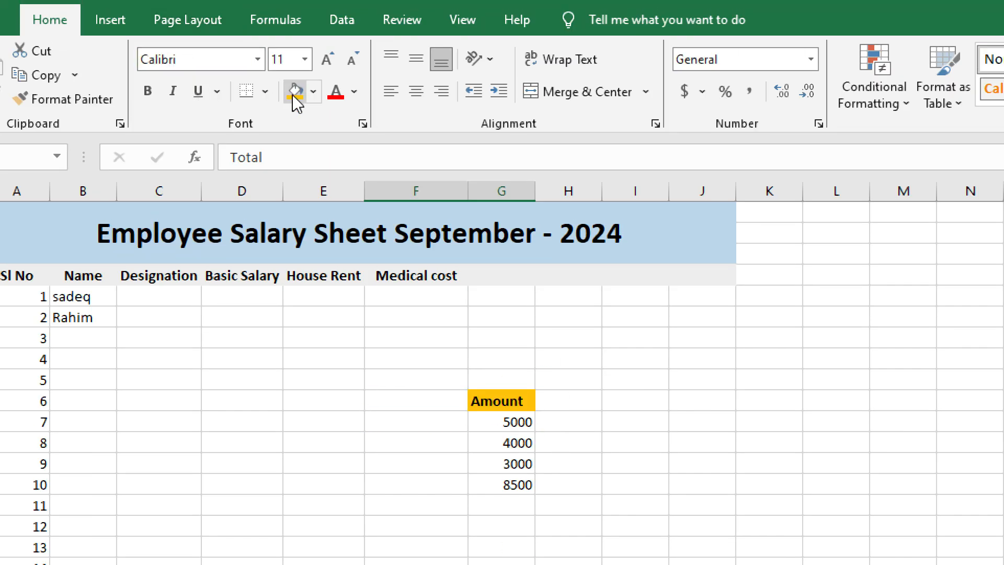
{"action": "scroll", "coordinate": [462, 381], "scroll_direction": "down", "scroll_amount": 10}
{"action": "scroll", "coordinate": [489, 367], "scroll_direction": "up", "scroll_amount": 10}
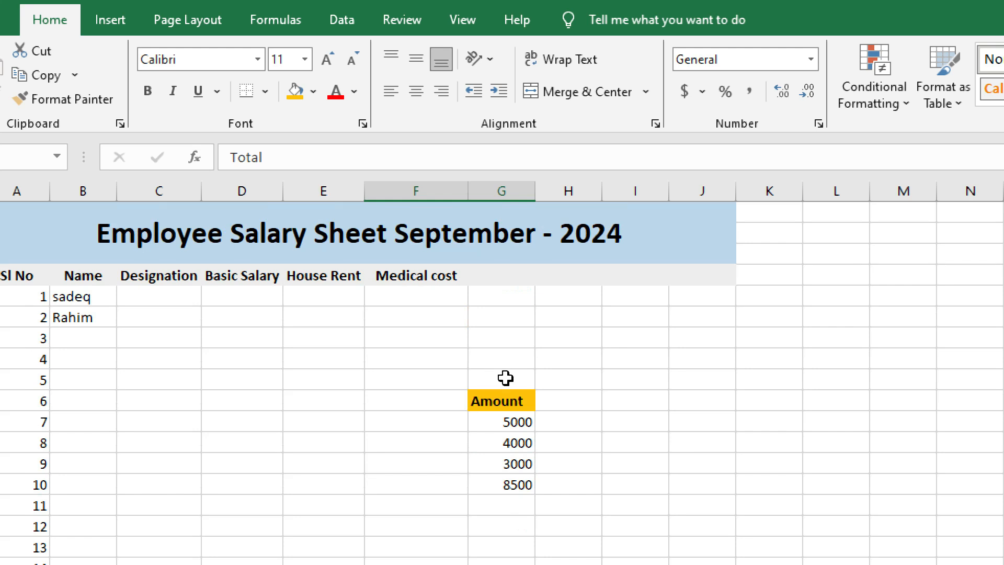
{"action": "left_click", "coordinate": [575, 460]}
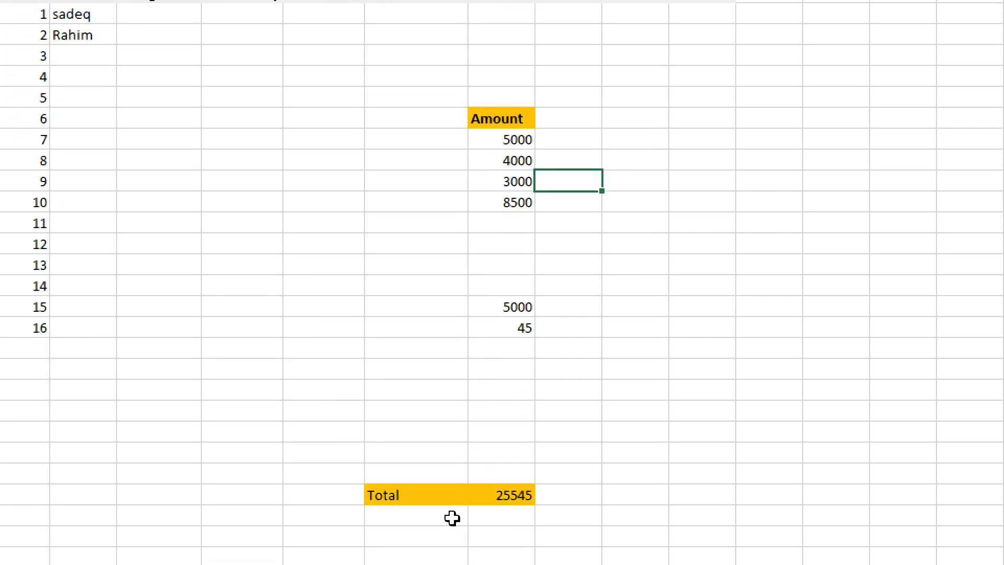
{"action": "left_click", "coordinate": [484, 492]}
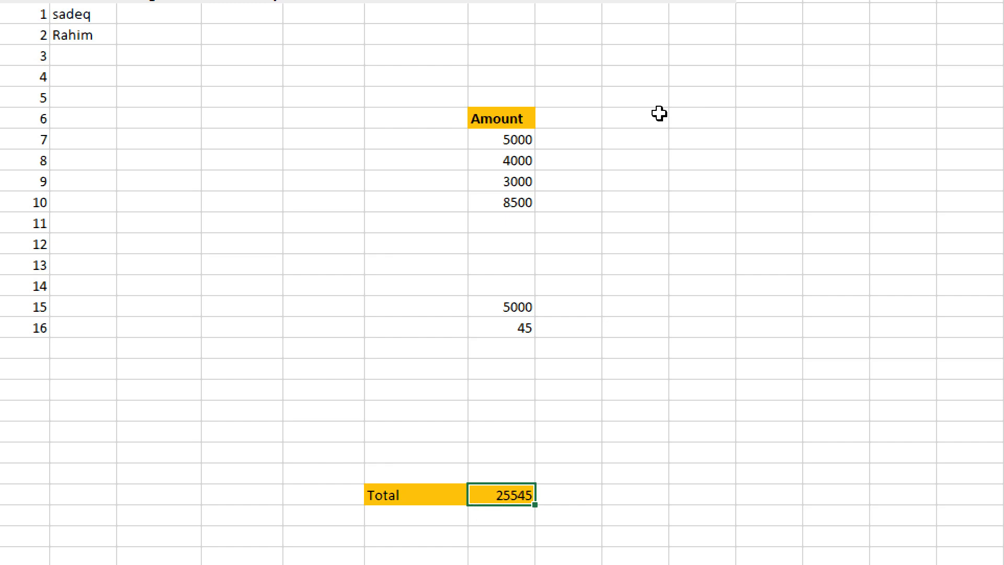
{"action": "double_click", "coordinate": [567, 116]}
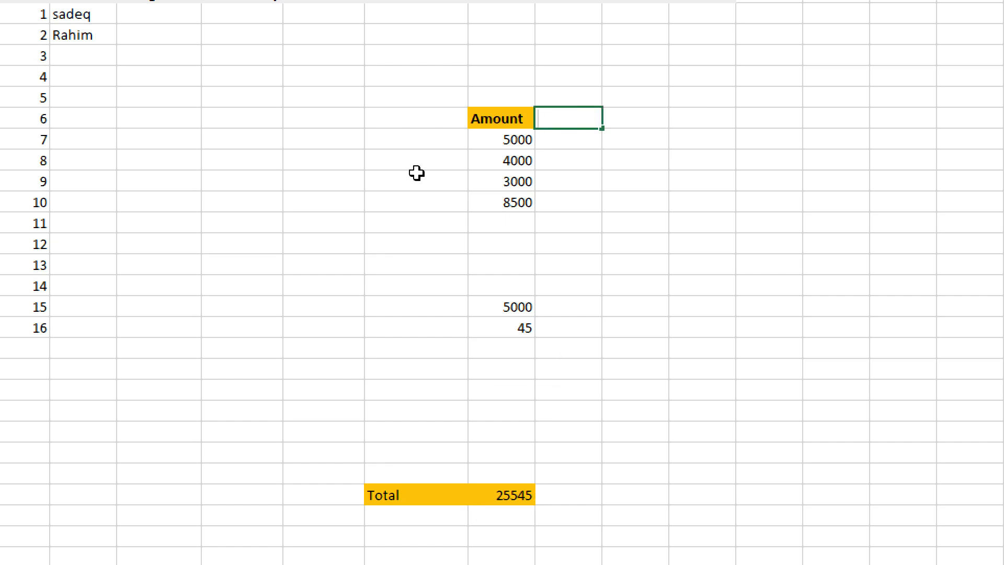
Enter the amounts 7000 in cell G15 and 800 in cell G16 of the Amount column.
{"action": "left_click", "coordinate": [515, 221]}
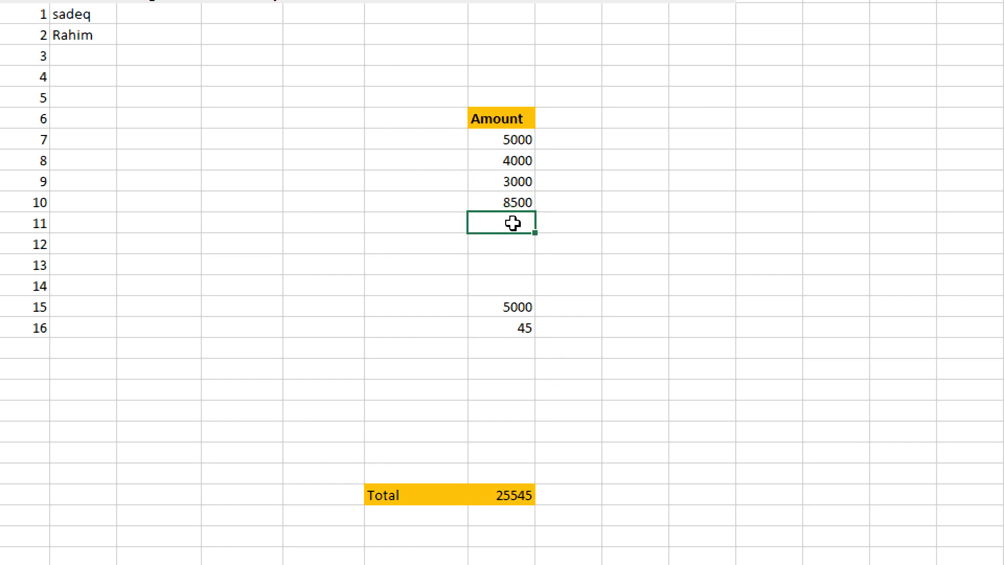
{"action": "type", "text": "7000"}
{"action": "key", "text": "Return"}
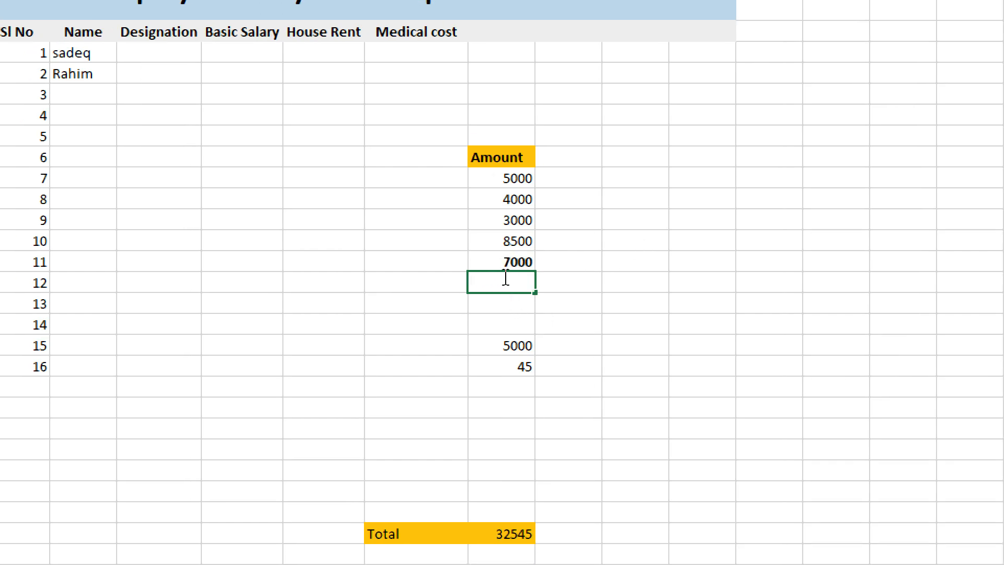
{"action": "type", "text": "800"}
{"action": "key", "text": "Return"}
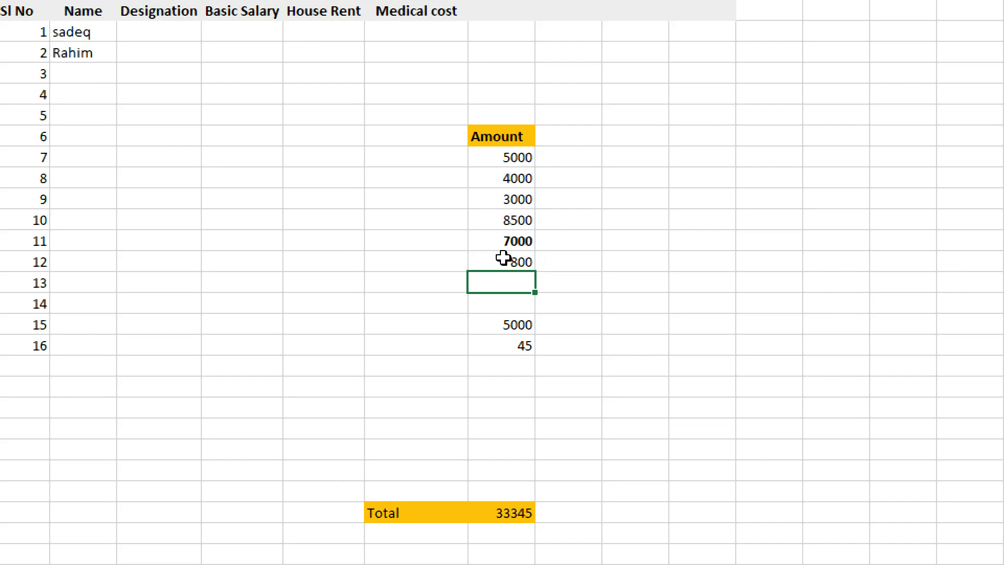
Enter 5454 in G17 and fill G22:G26 with 45234543, 452345, 234543, 4543 and 523454.
{"action": "type", "text": "5454"}
{"action": "left_click", "coordinate": [491, 387]}
{"action": "type", "text": "45234543"}
{"action": "left_click", "coordinate": [489, 468]}
{"action": "type", "text": "523454"}
{"action": "left_click", "coordinate": [516, 407]}
{"action": "type", "text": "452345"}
{"action": "left_click", "coordinate": [510, 443]}
{"action": "type", "text": "4543"}
{"action": "left_click", "coordinate": [516, 426]}
{"action": "type", "text": "234543"}
Fill the remaining gaps in the Amount column with 45 in cell G18 and 5445 in cell G21.
{"action": "left_click", "coordinate": [489, 159]}
{"action": "type", "text": "45"}
{"action": "left_click", "coordinate": [495, 219]}
{"action": "type", "text": "54"}
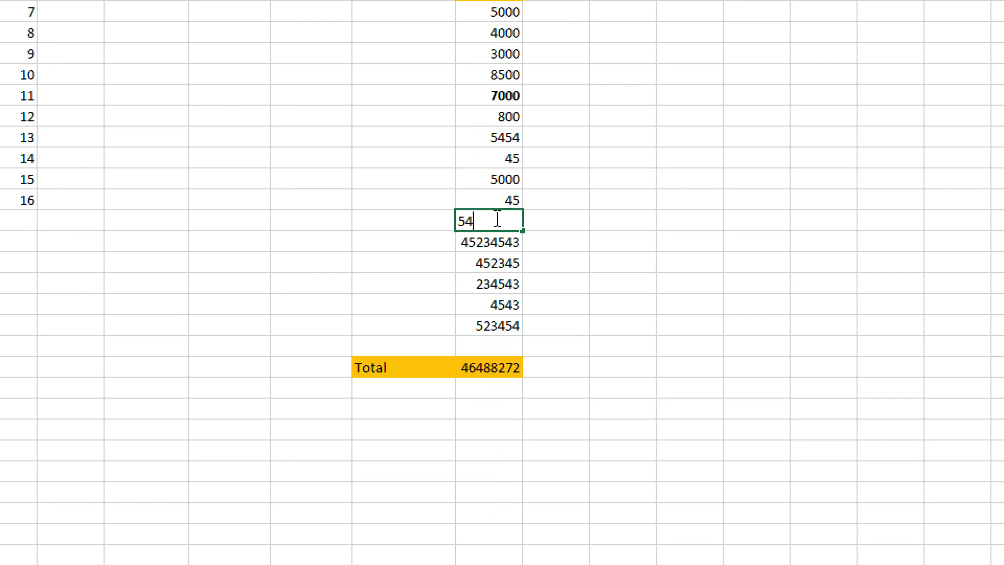
{"action": "type", "text": "45"}
{"action": "left_click", "coordinate": [558, 177]}
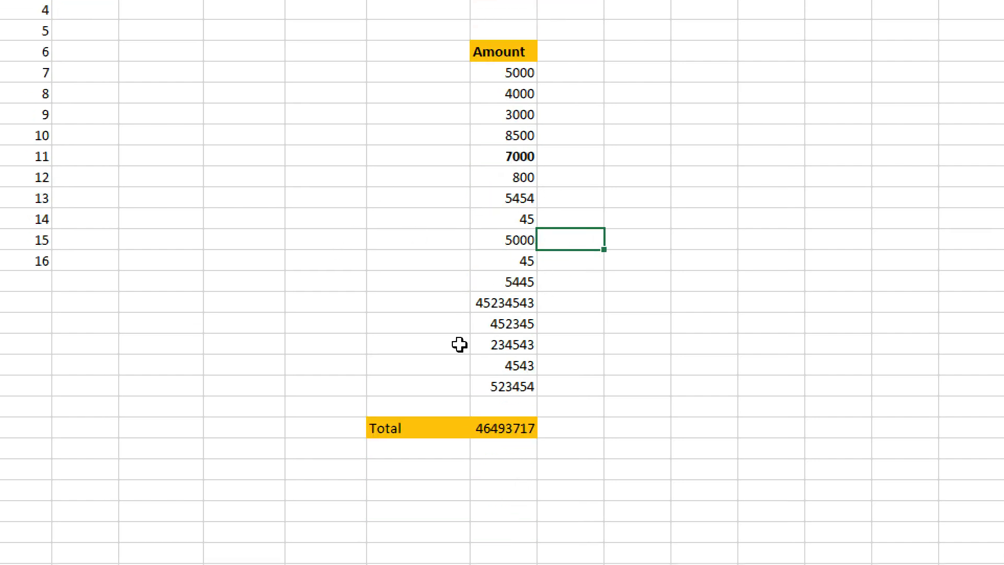
Change the oversized amount in cell G22 to 44543.
{"action": "left_click", "coordinate": [509, 303]}
{"action": "key", "text": "BackSpace"}
{"action": "key", "text": "BackSpace"}
{"action": "key", "text": "BackSpace"}
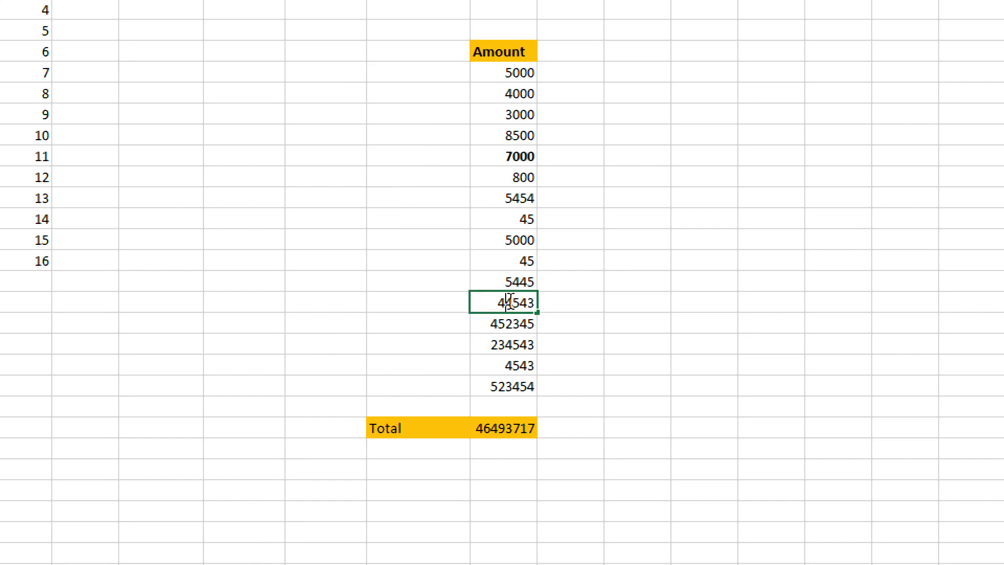
{"action": "key", "text": "Return"}
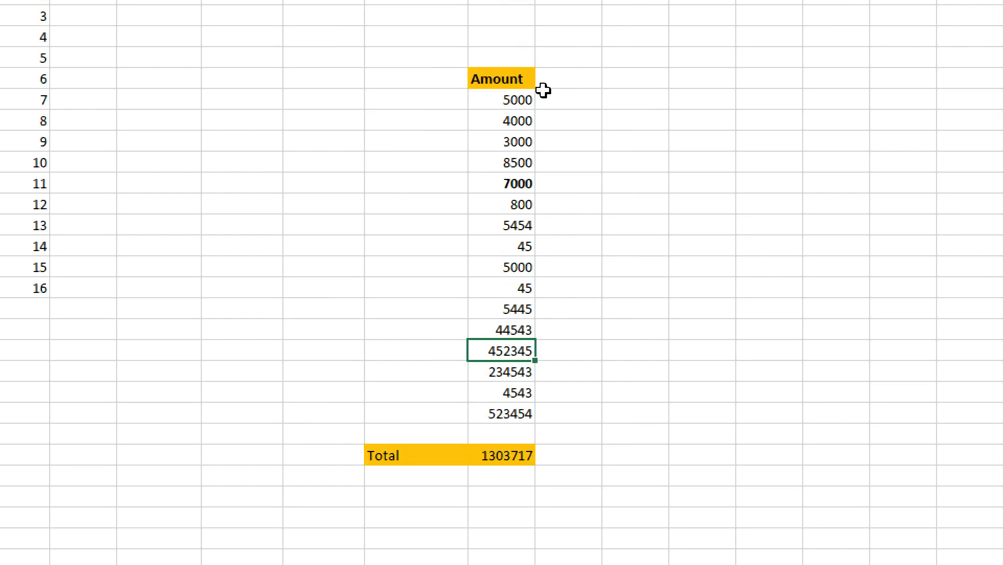
Add the column header Vat 15% in cell H10, beside the Amount header.
{"action": "left_click", "coordinate": [558, 74]}
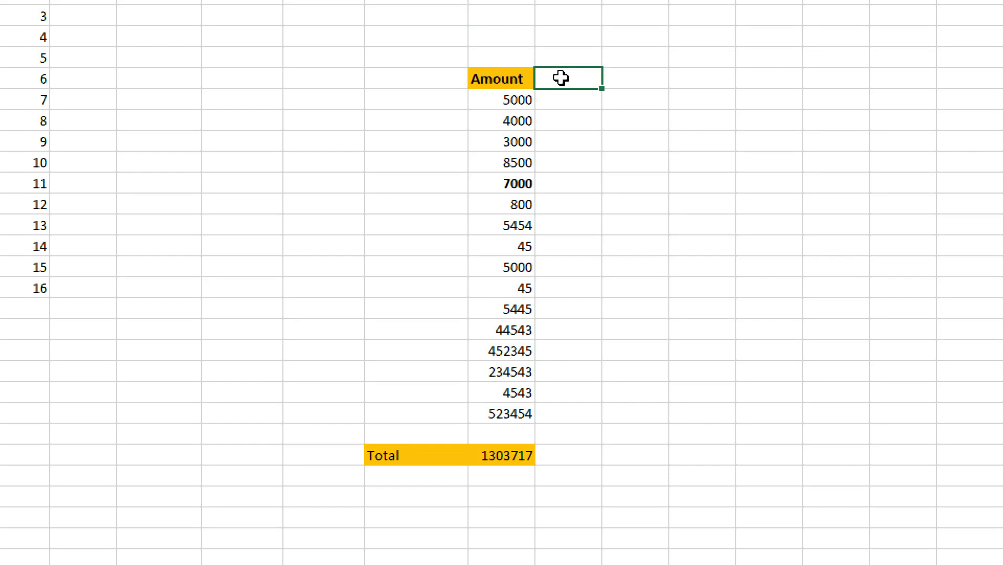
{"action": "type", "text": "Vat"}
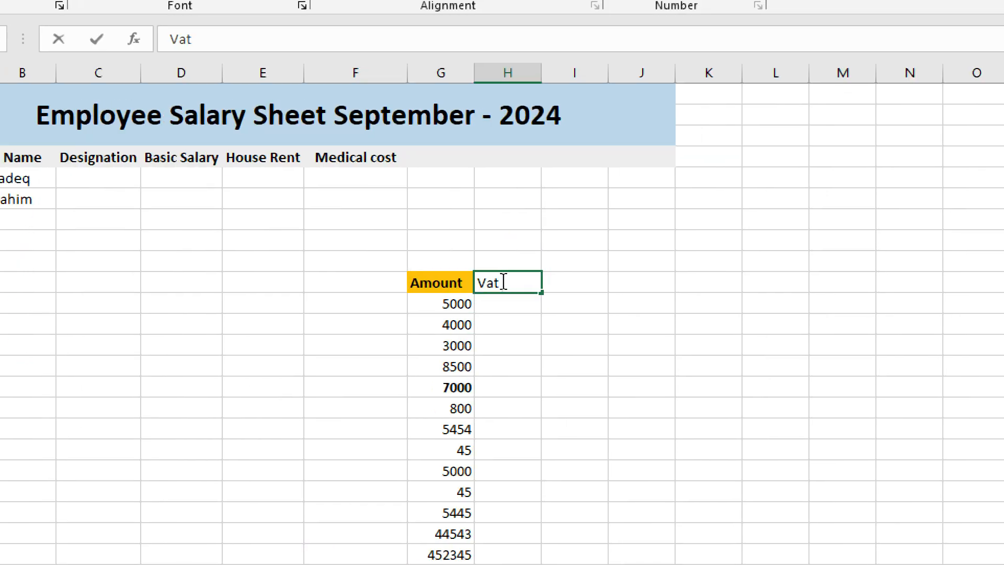
{"action": "type", "text": " 15"}
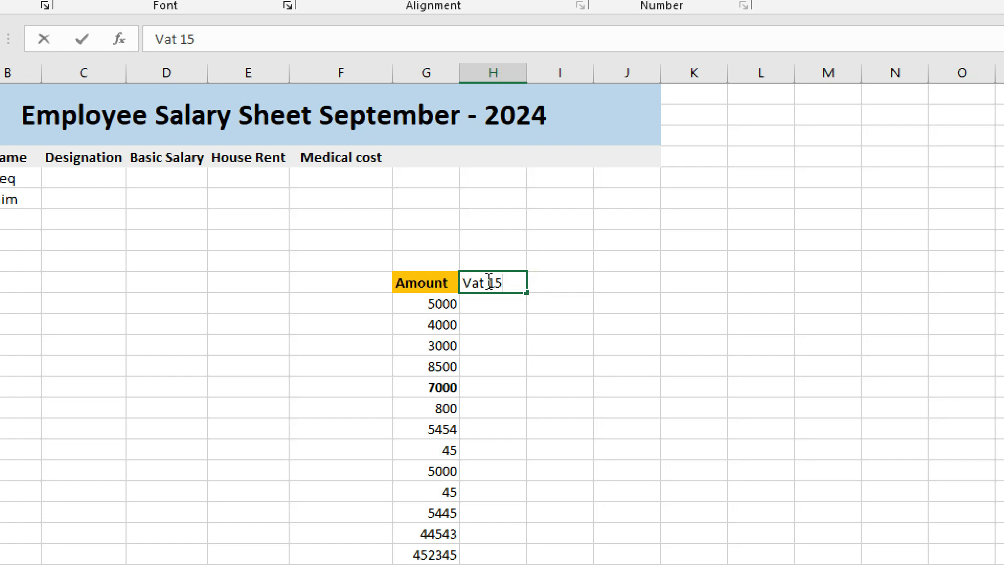
{"action": "type", "text": "%"}
{"action": "left_click", "coordinate": [464, 342]}
Fill the Vat 15% header cell H10 with the standard red color.
{"action": "left_click", "coordinate": [486, 277]}
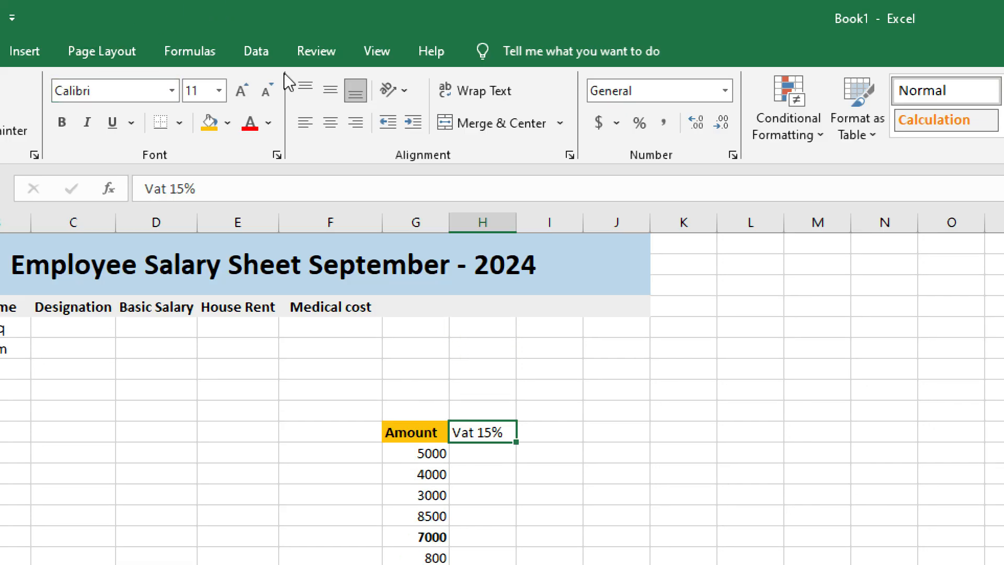
{"action": "left_click", "coordinate": [227, 122]}
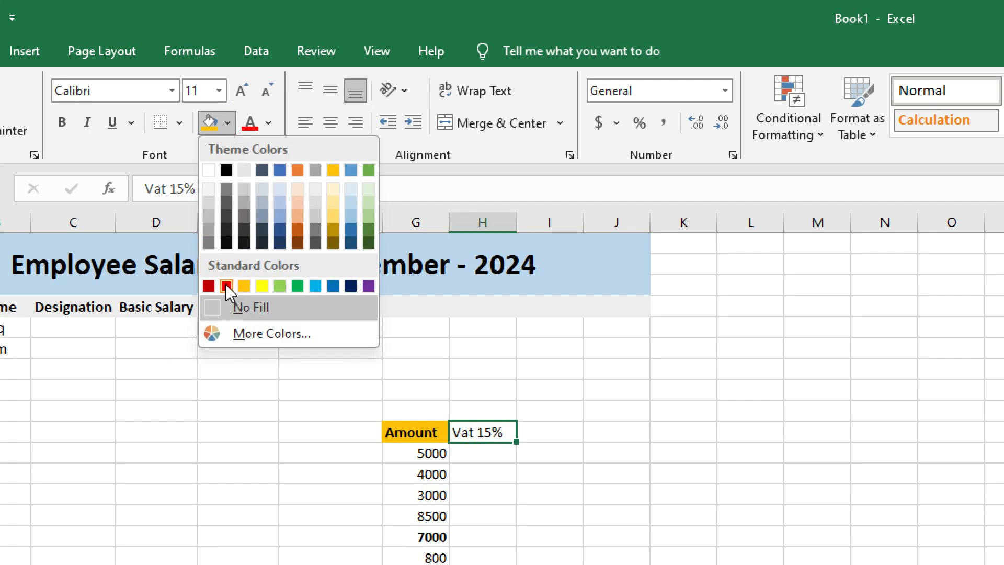
{"action": "left_click", "coordinate": [208, 286]}
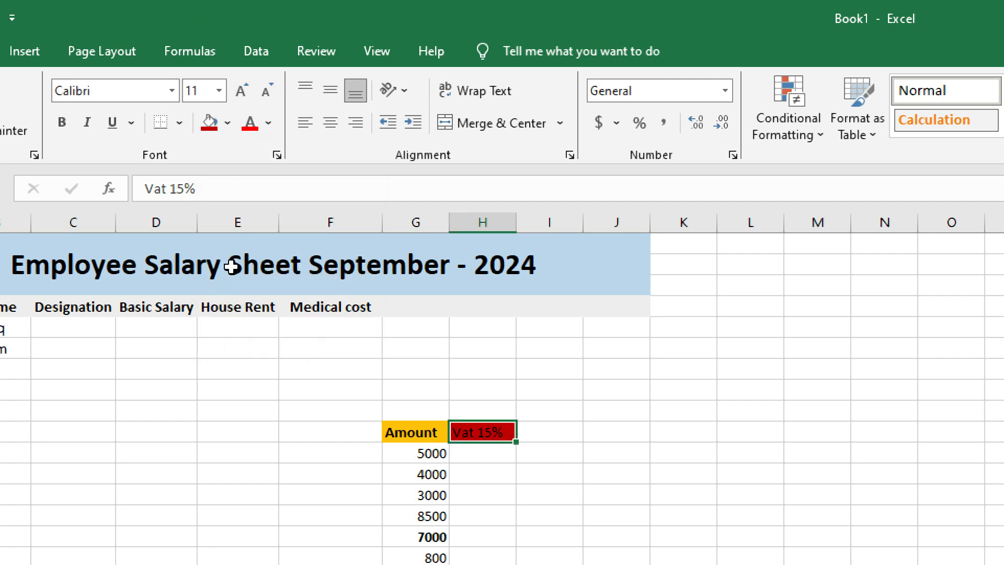
{"action": "left_click", "coordinate": [227, 122]}
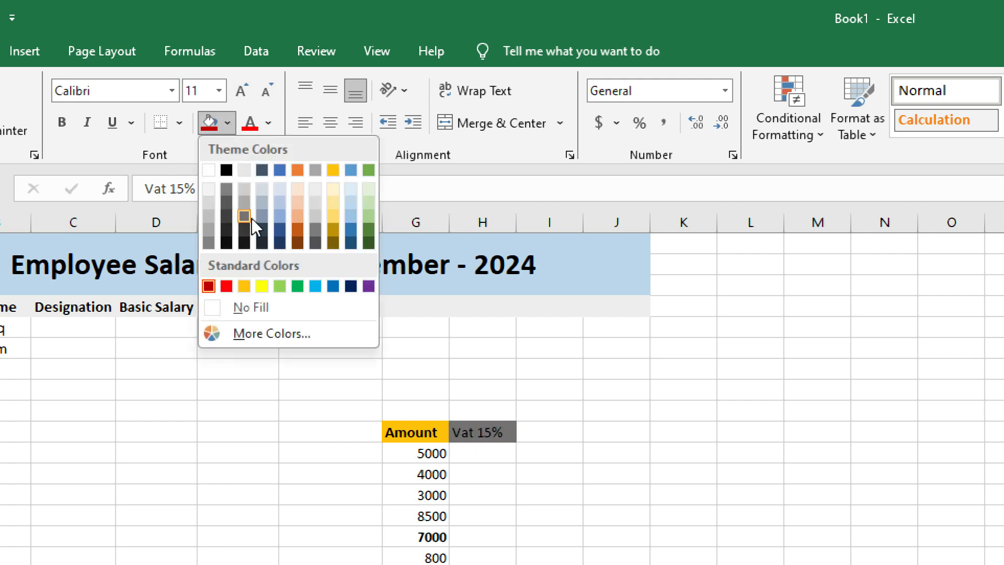
{"action": "left_click", "coordinate": [227, 286]}
{"action": "left_click", "coordinate": [507, 474]}
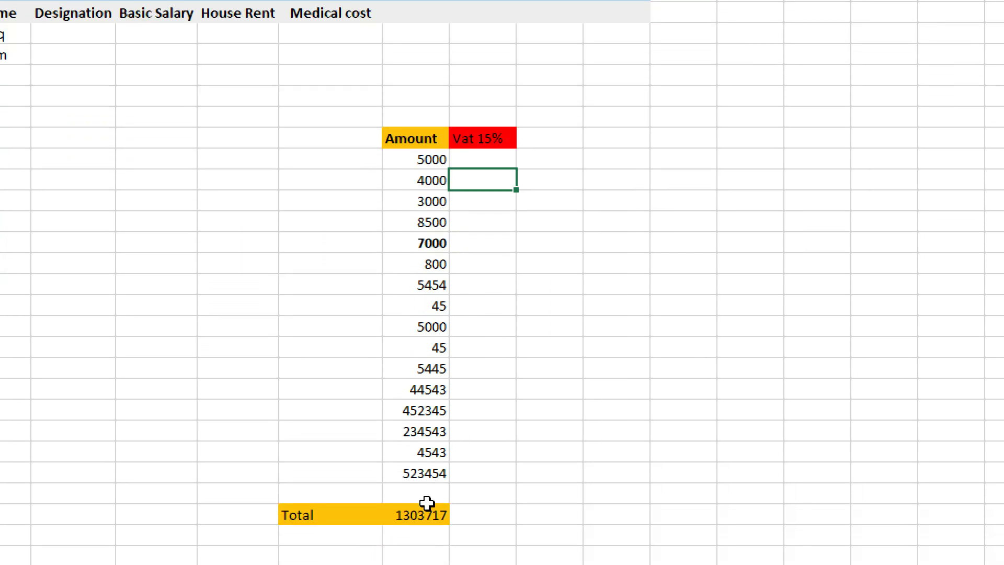
Calculate the VAT for the first amount in cell H11 with the formula =G11*15%.
{"action": "left_click", "coordinate": [405, 510]}
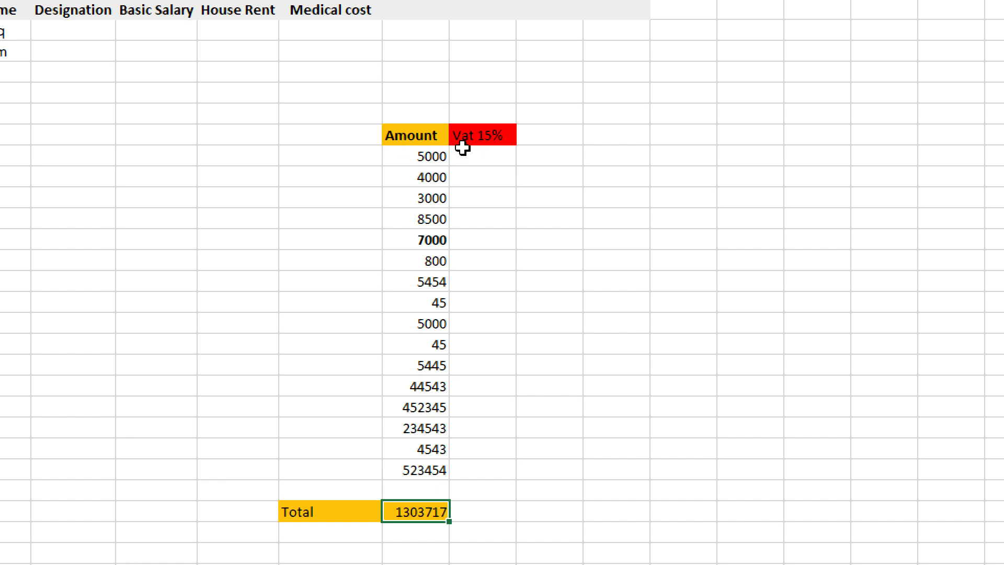
{"action": "double_click", "coordinate": [472, 157]}
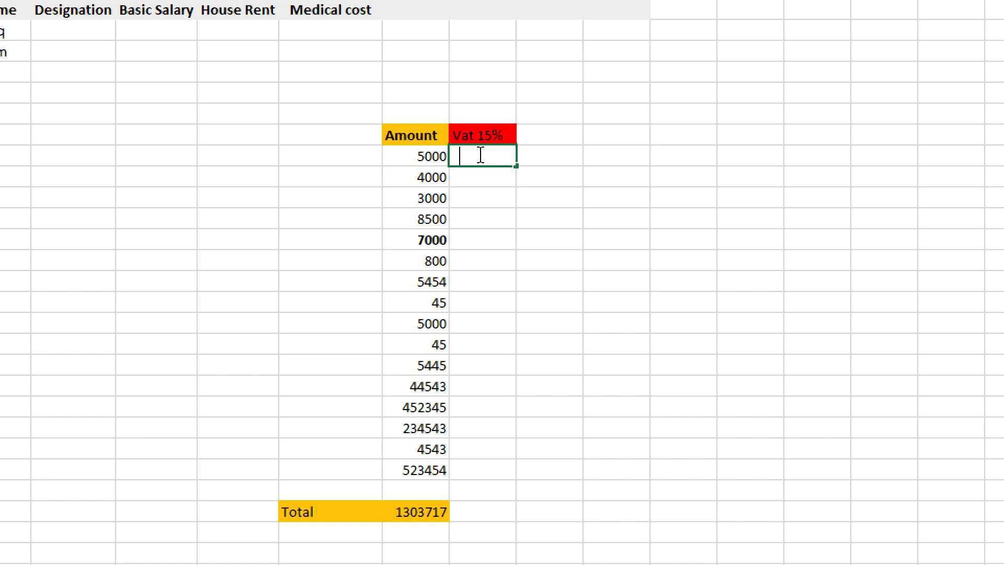
{"action": "type", "text": "="}
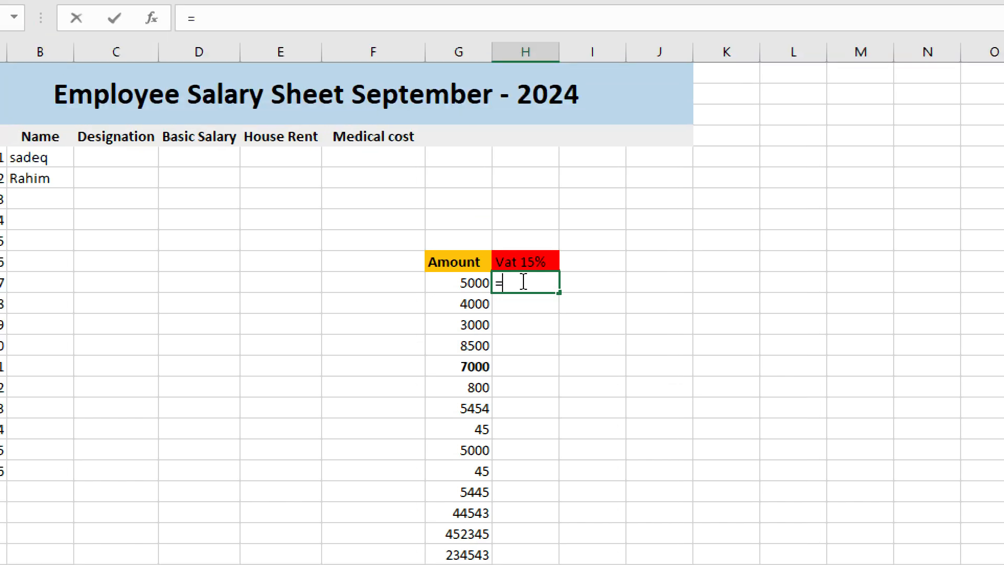
{"action": "left_click", "coordinate": [460, 283]}
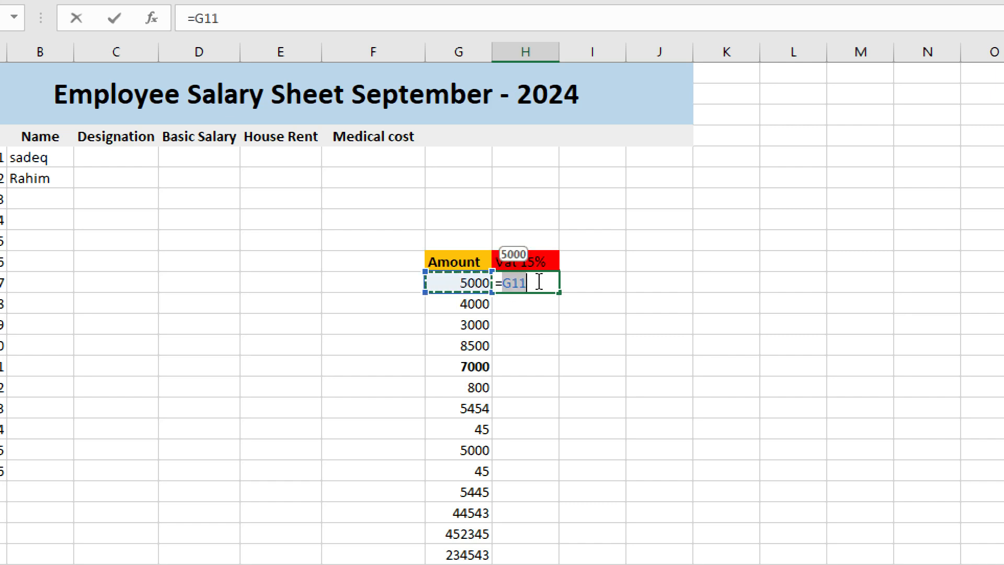
{"action": "left_click", "coordinate": [535, 283]}
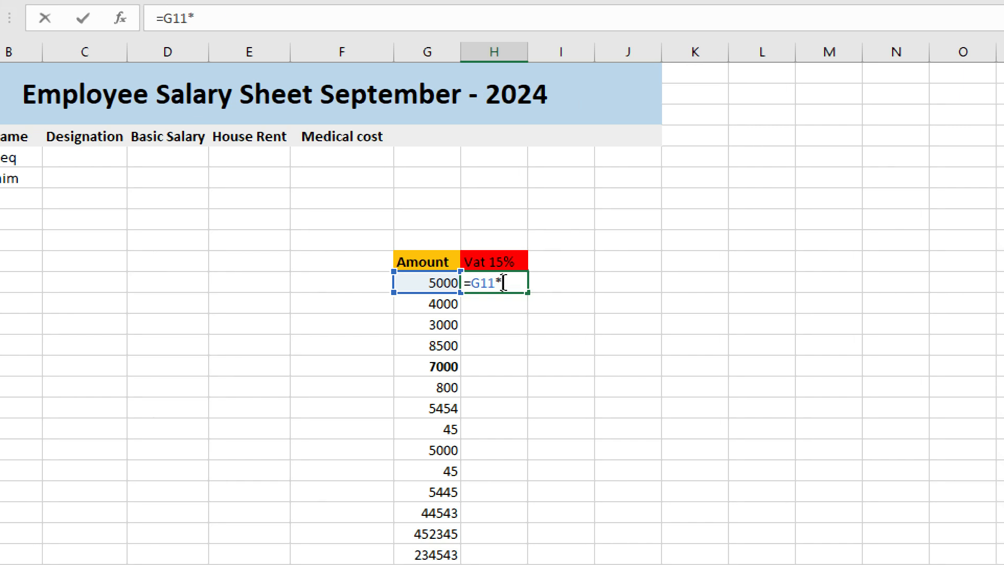
{"action": "type", "text": "15"}
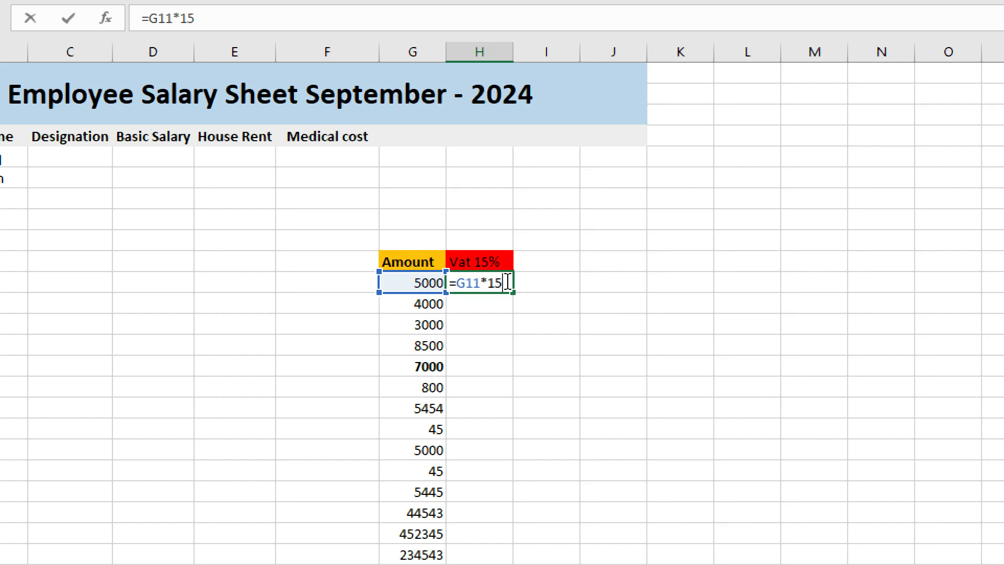
{"action": "type", "text": "%"}
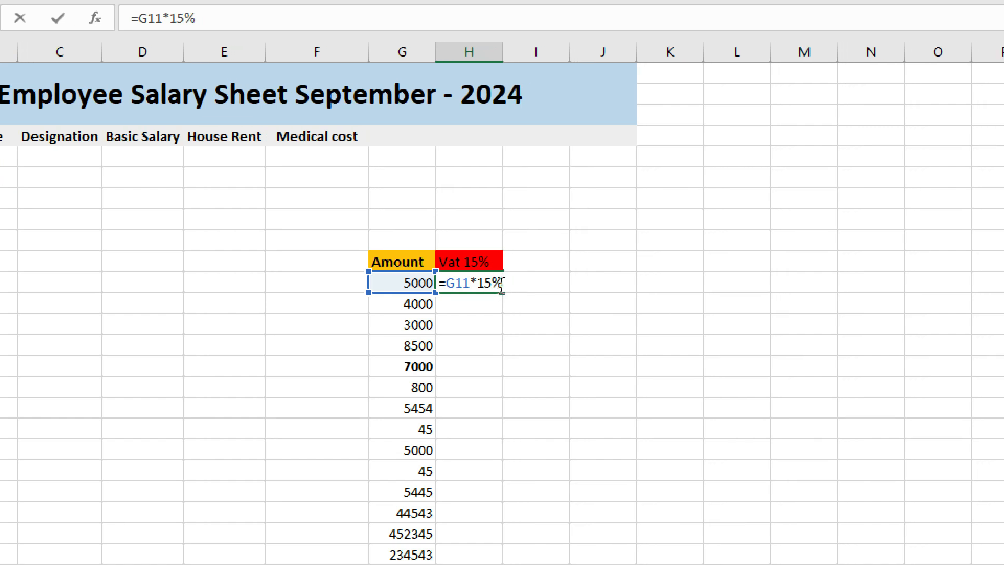
{"action": "left_click_drag", "start_coordinate": [500, 285], "coordinate": [393, 284]}
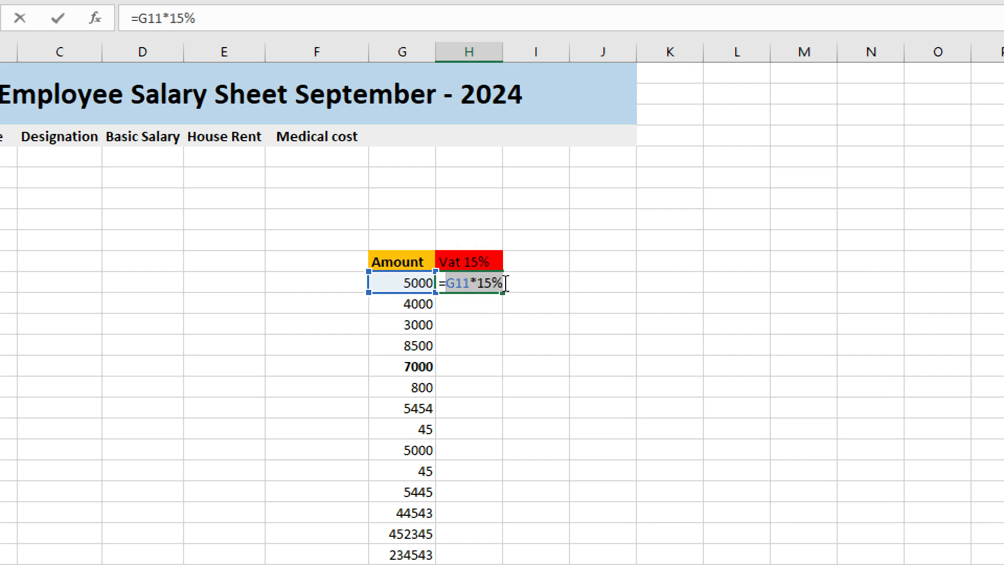
{"action": "key", "text": "Return"}
{"action": "left_click", "coordinate": [518, 263]}
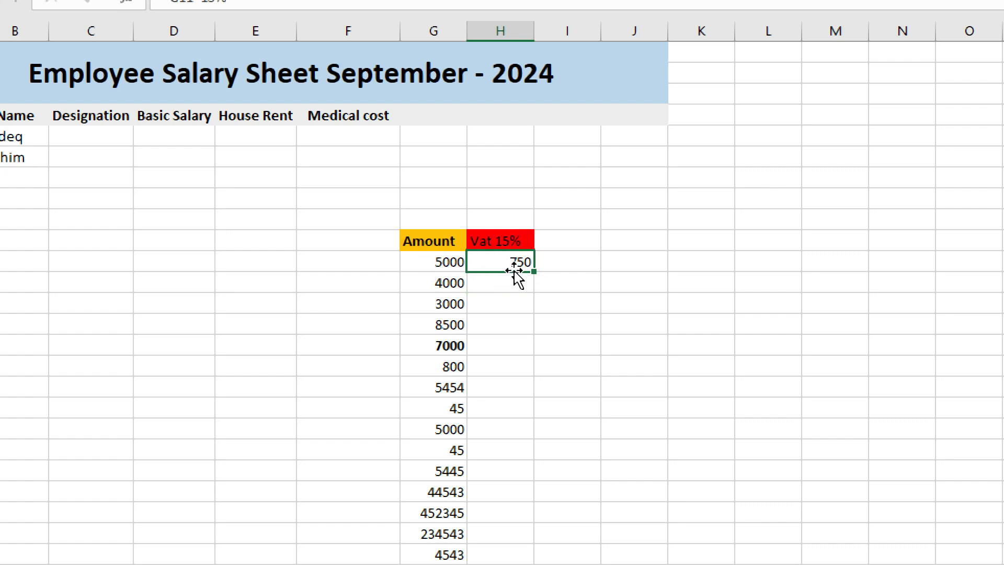
{"action": "left_click", "coordinate": [486, 324]}
{"action": "left_click", "coordinate": [494, 278]}
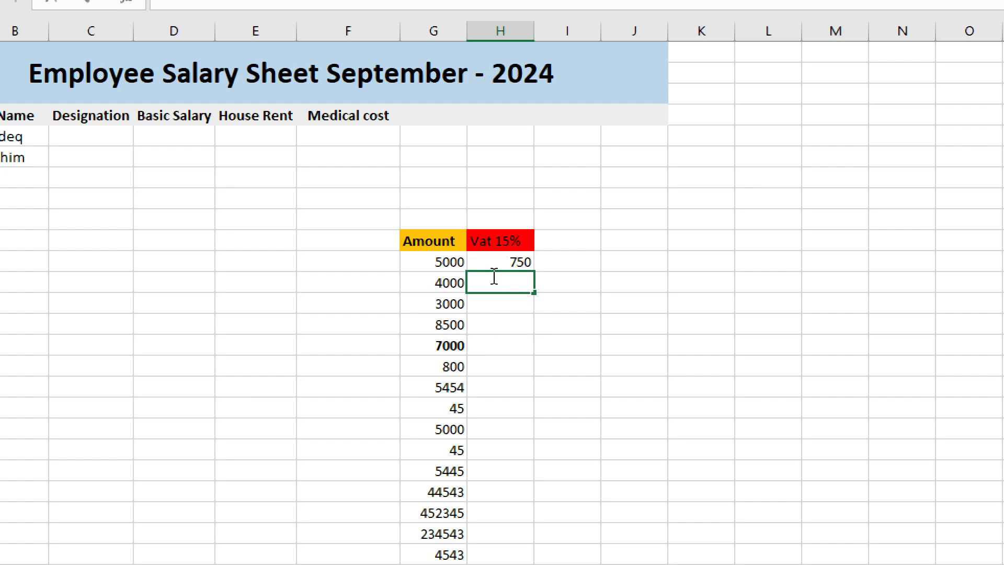
{"action": "type", "text": "="}
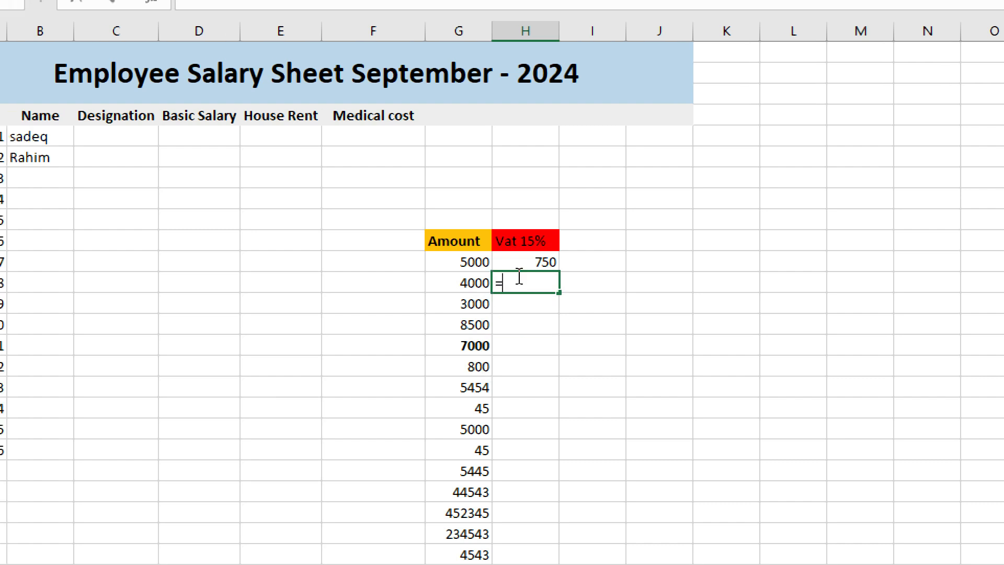
{"action": "left_click", "coordinate": [466, 285]}
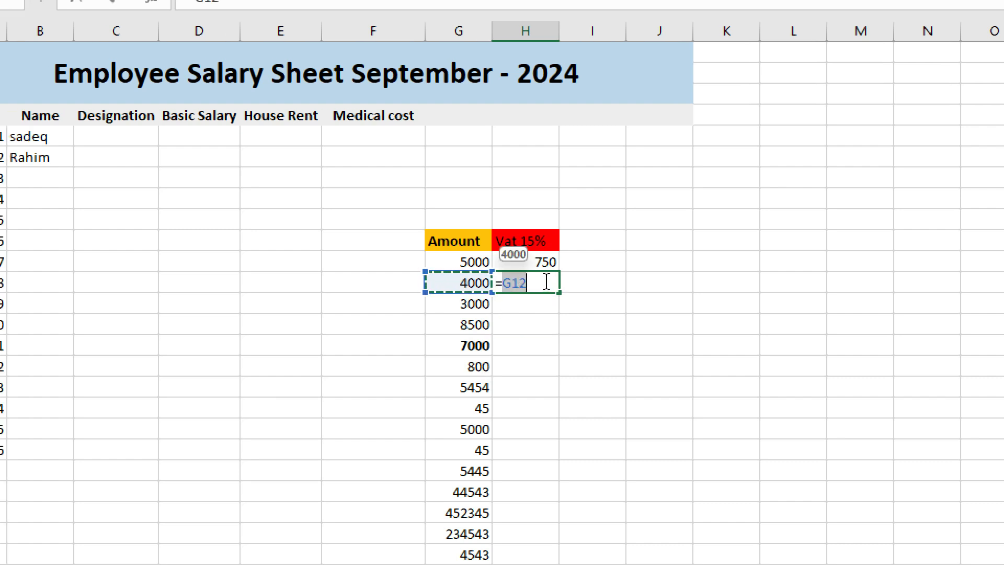
{"action": "key", "text": "BackSpace"}
{"action": "key", "text": "BackSpace"}
{"action": "key", "text": "BackSpace"}
{"action": "key", "text": "BackSpace"}
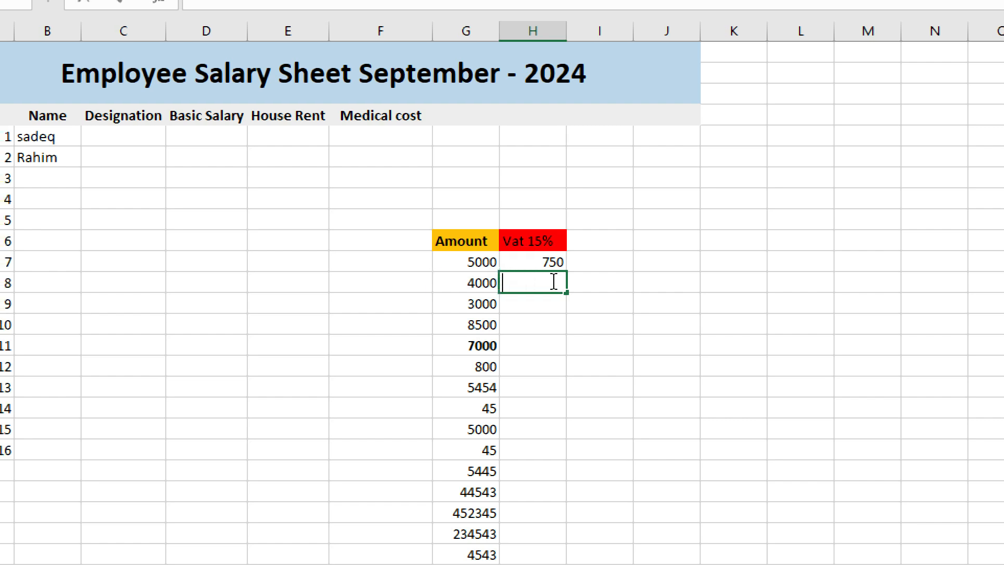
{"action": "key", "text": "Return"}
Copy the VAT formula from H11 down to H26, so every amount in the column gets its 15% VAT.
{"action": "left_click", "coordinate": [529, 261]}
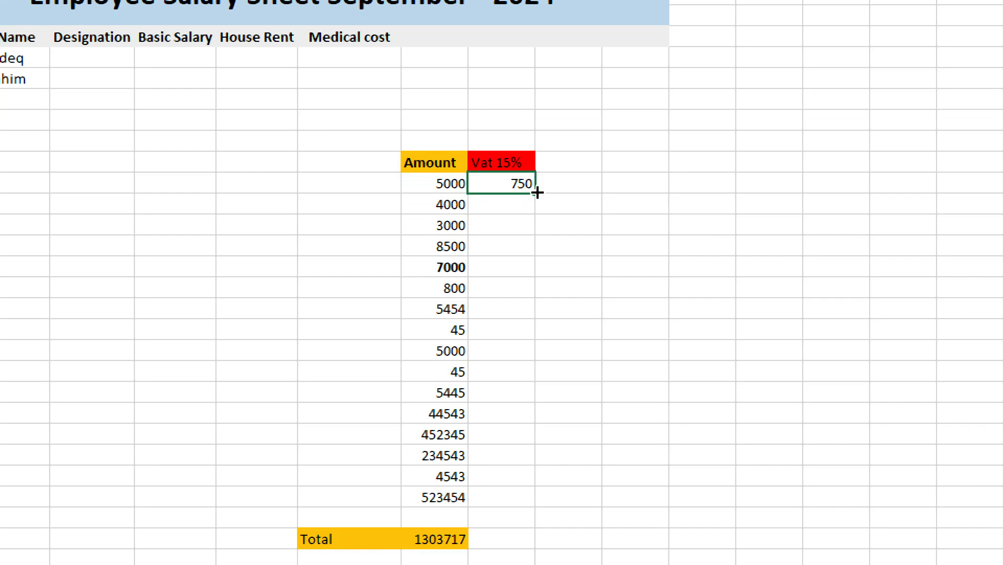
{"action": "left_click_drag", "start_coordinate": [534, 194], "coordinate": [527, 508]}
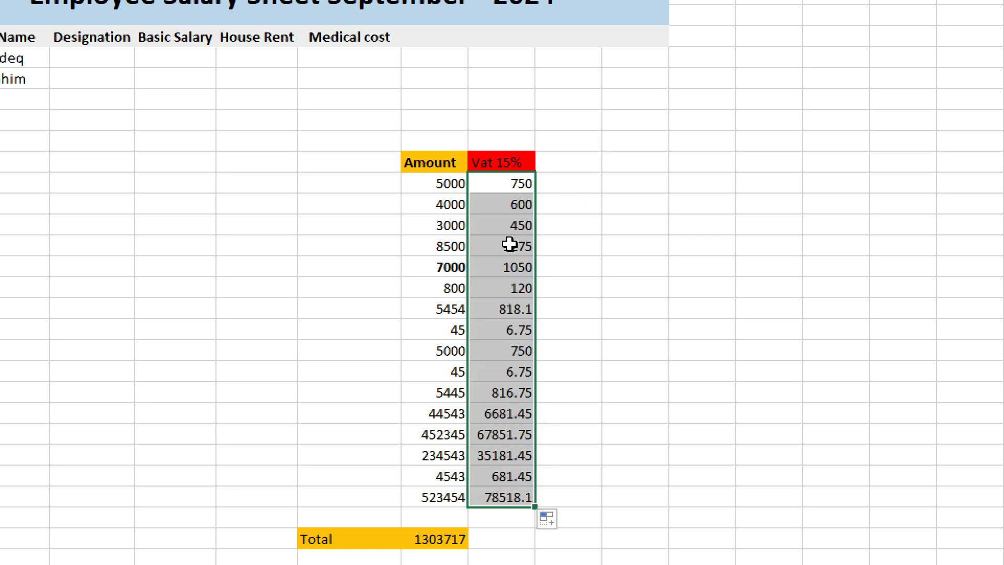
{"action": "left_click", "coordinate": [406, 226]}
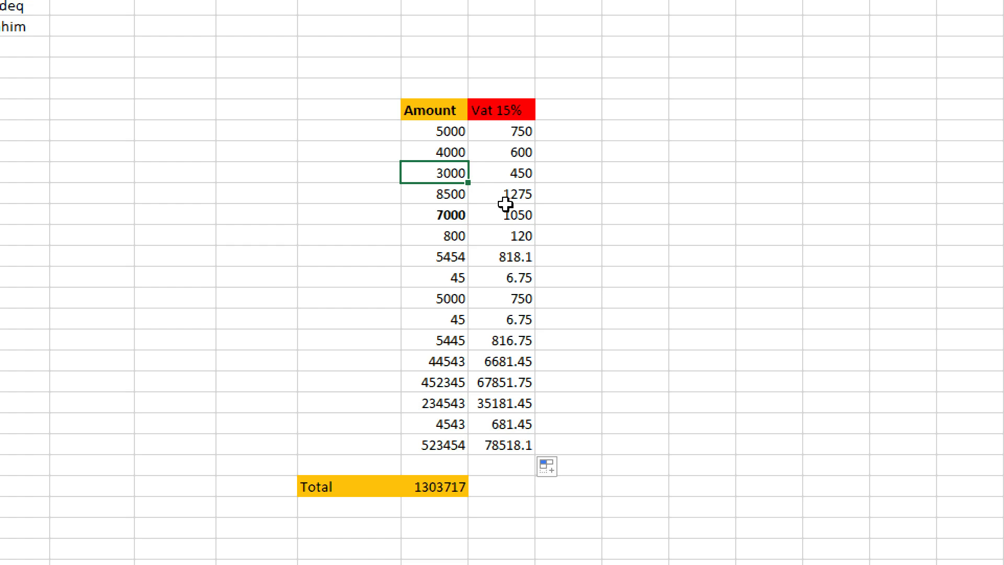
{"action": "left_click", "coordinate": [487, 172]}
{"action": "left_click", "coordinate": [452, 149]}
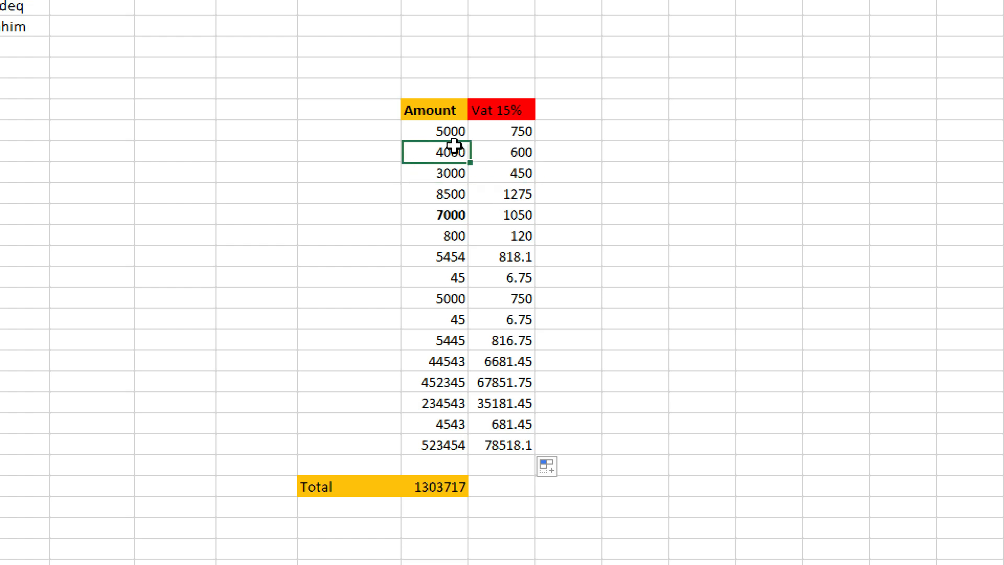
{"action": "left_click", "coordinate": [507, 306]}
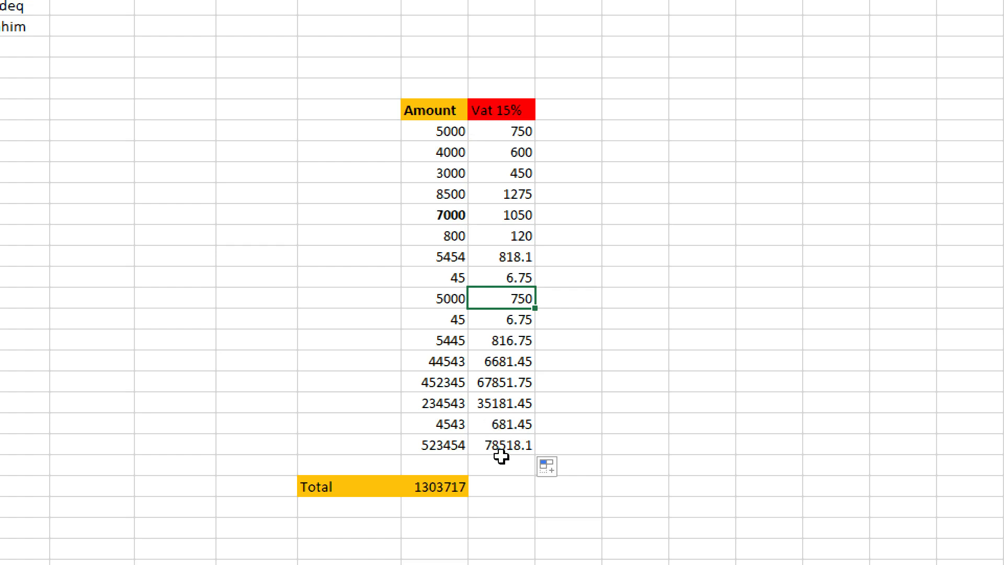
Total the Vat 15% column in cell H28 with the formula =SUM(H11:H26).
{"action": "left_click", "coordinate": [510, 487]}
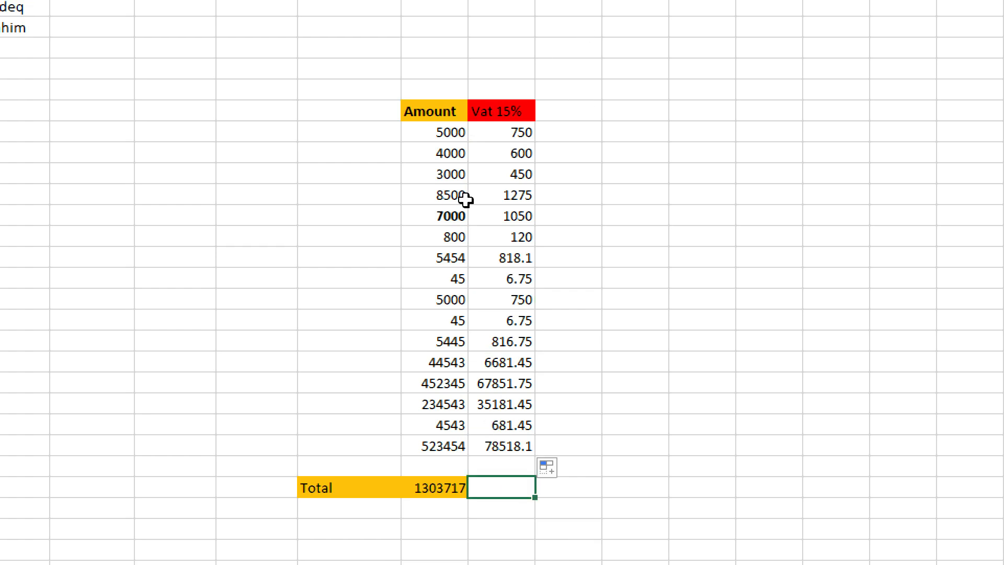
{"action": "scroll", "coordinate": [464, 366], "scroll_direction": "down", "scroll_amount": 1}
{"action": "double_click", "coordinate": [490, 442]}
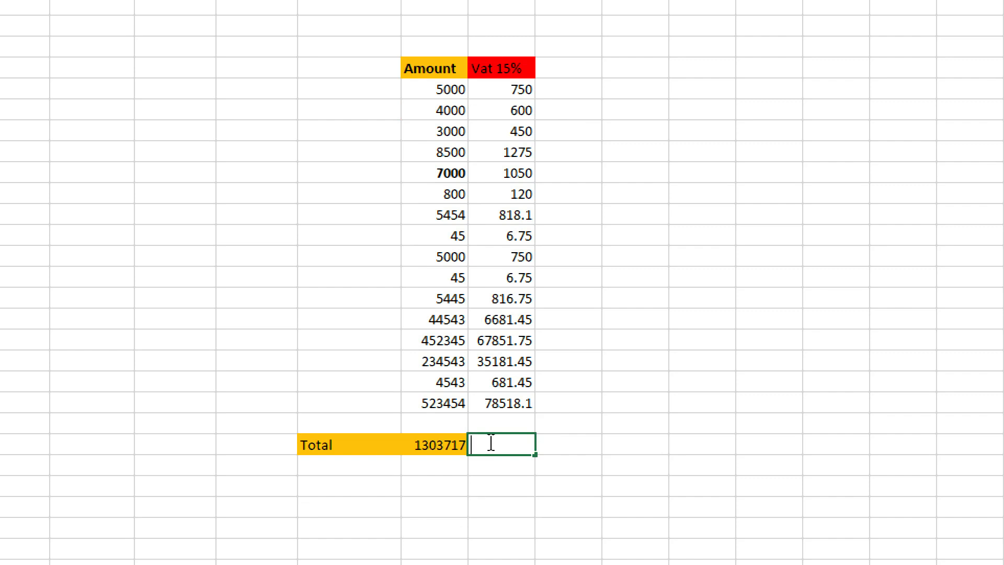
{"action": "type", "text": "="}
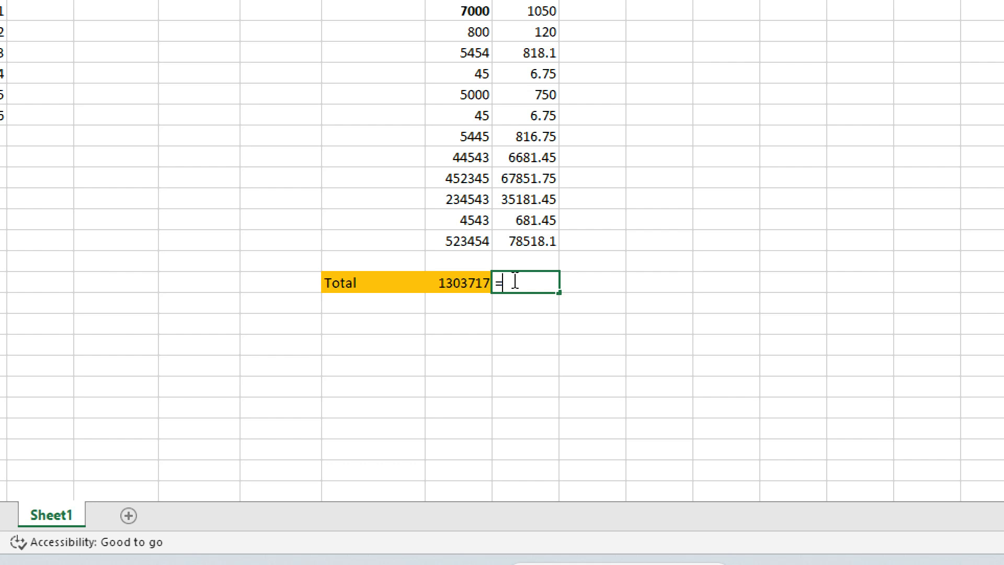
{"action": "type", "text": "sum"}
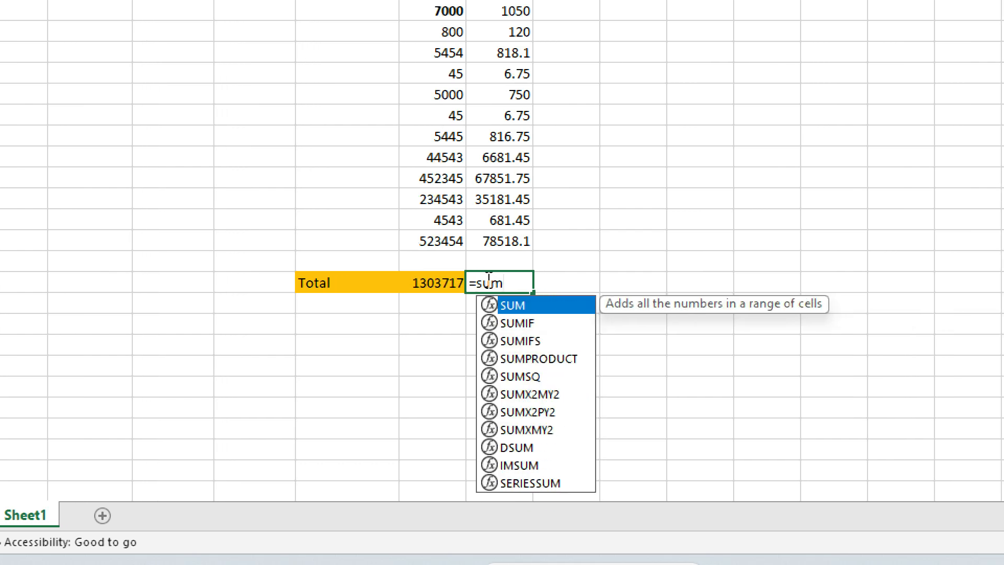
{"action": "type", "text": "("}
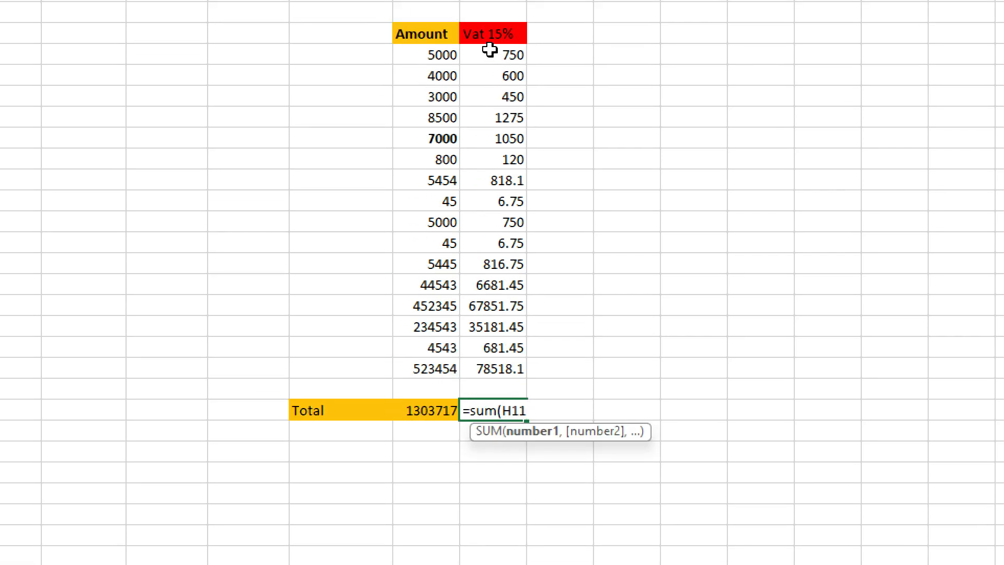
{"action": "left_click", "coordinate": [489, 49]}
{"action": "left_click", "coordinate": [526, 412]}
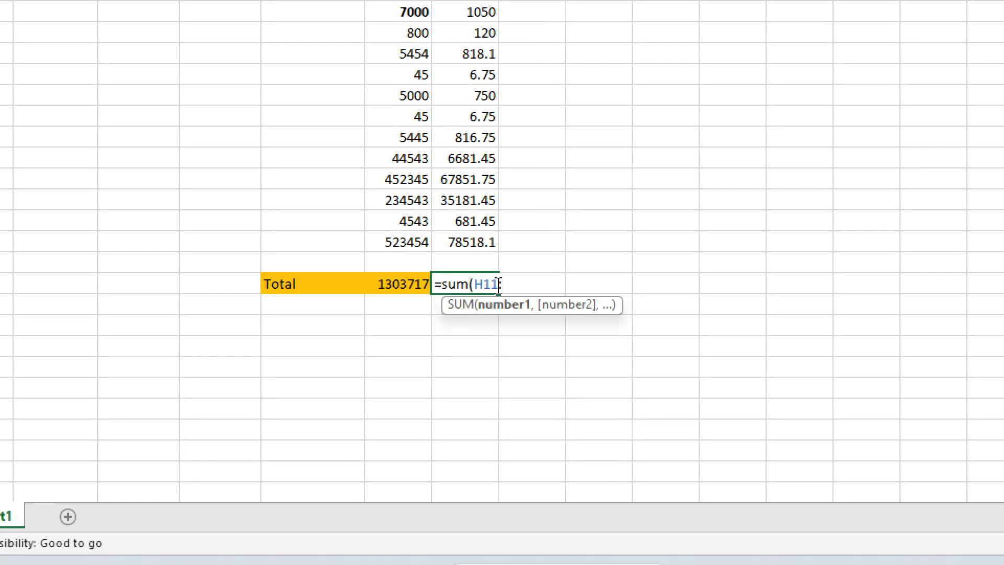
{"action": "left_click", "coordinate": [472, 240]}
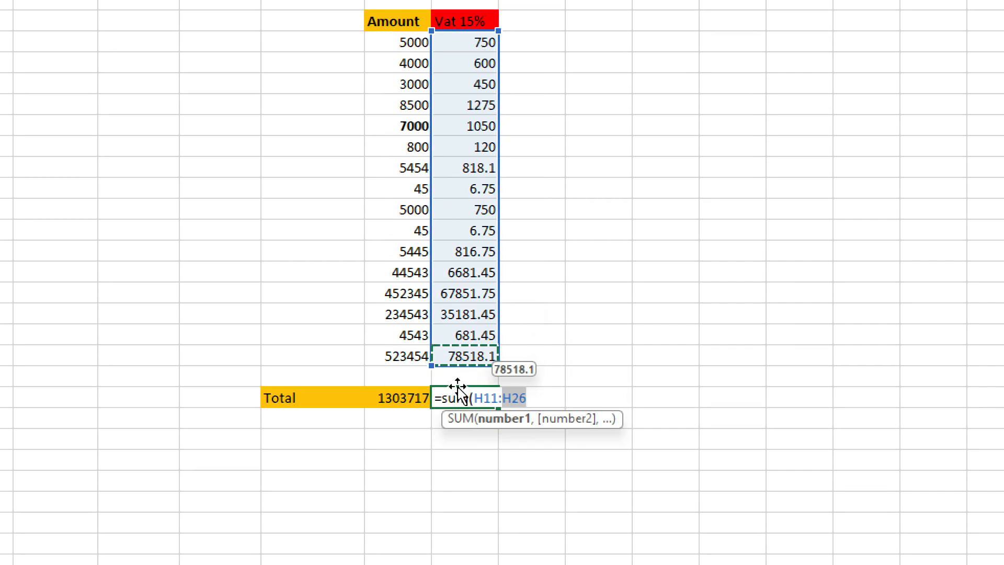
{"action": "left_click", "coordinate": [535, 400]}
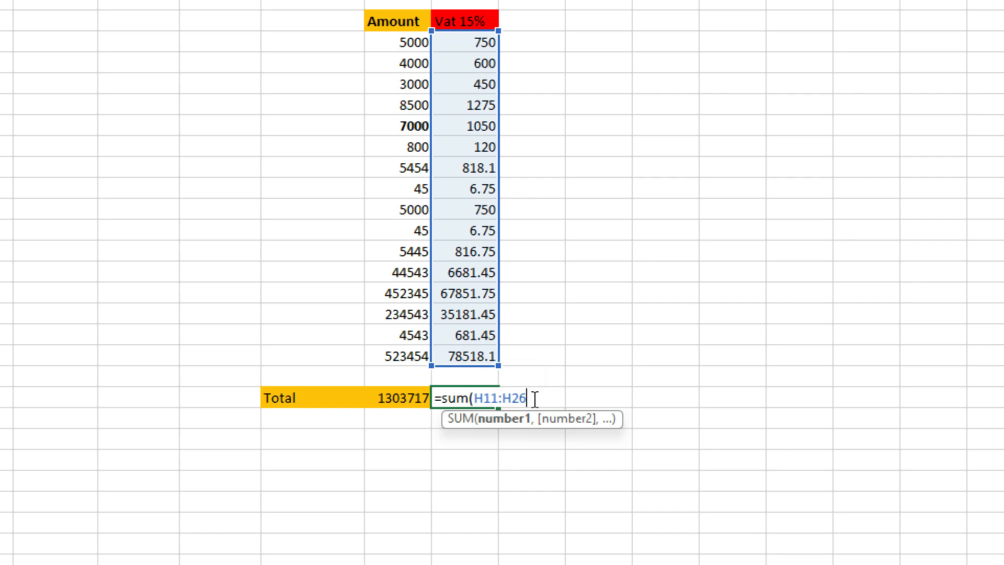
{"action": "type", "text": ")"}
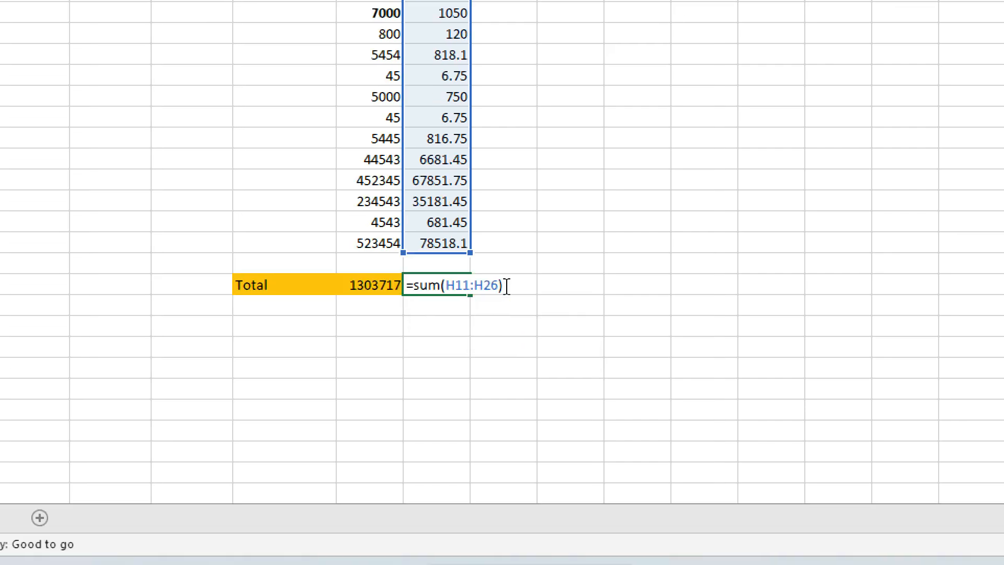
{"action": "key", "text": "Return"}
Fill the VAT total cell H28 with red to match the Vat 15% header.
{"action": "left_click", "coordinate": [450, 260]}
{"action": "left_click", "coordinate": [443, 288]}
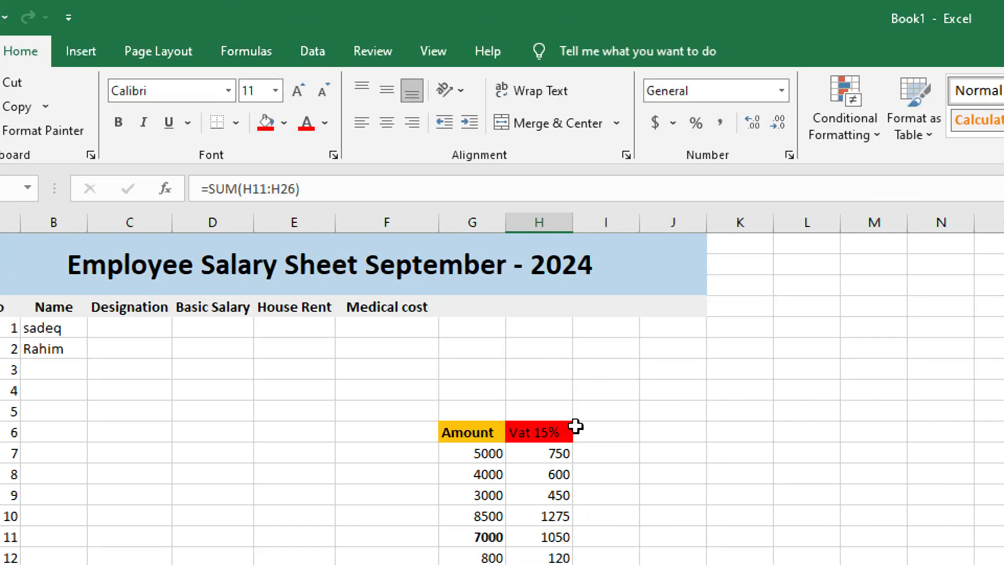
{"action": "scroll", "coordinate": [574, 428], "scroll_direction": "down", "scroll_amount": 10}
{"action": "scroll", "coordinate": [529, 397], "scroll_direction": "up", "scroll_amount": 10}
{"action": "scroll", "coordinate": [539, 410], "scroll_direction": "down", "scroll_amount": 10}
{"action": "scroll", "coordinate": [573, 379], "scroll_direction": "up", "scroll_amount": 10}
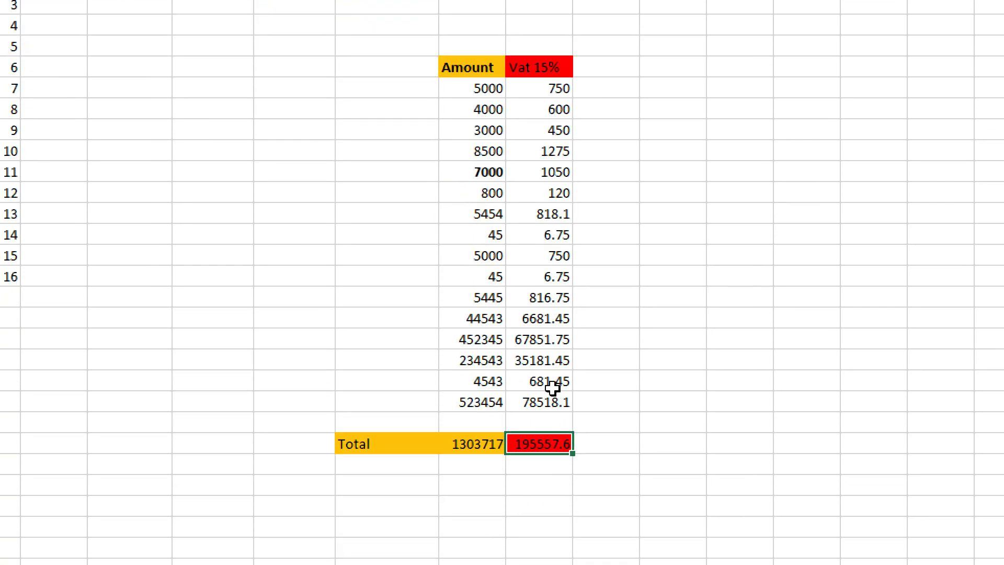
{"action": "left_click", "coordinate": [608, 442]}
{"action": "left_click", "coordinate": [457, 441]}
{"action": "left_click", "coordinate": [541, 445]}
{"action": "left_click", "coordinate": [547, 503]}
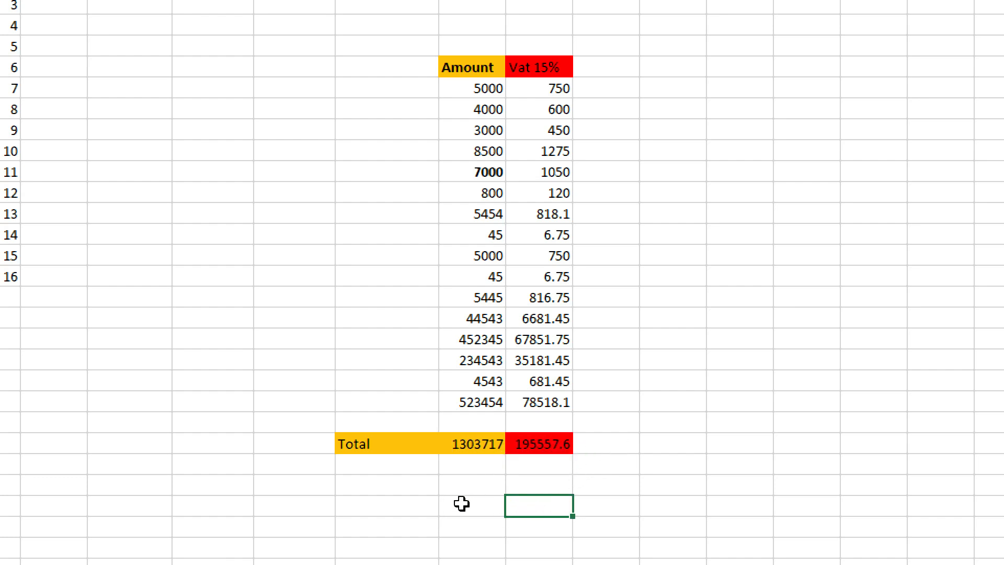
Enter the label "Total payment will be =" in cell F31, below the Total row.
{"action": "left_click", "coordinate": [376, 505]}
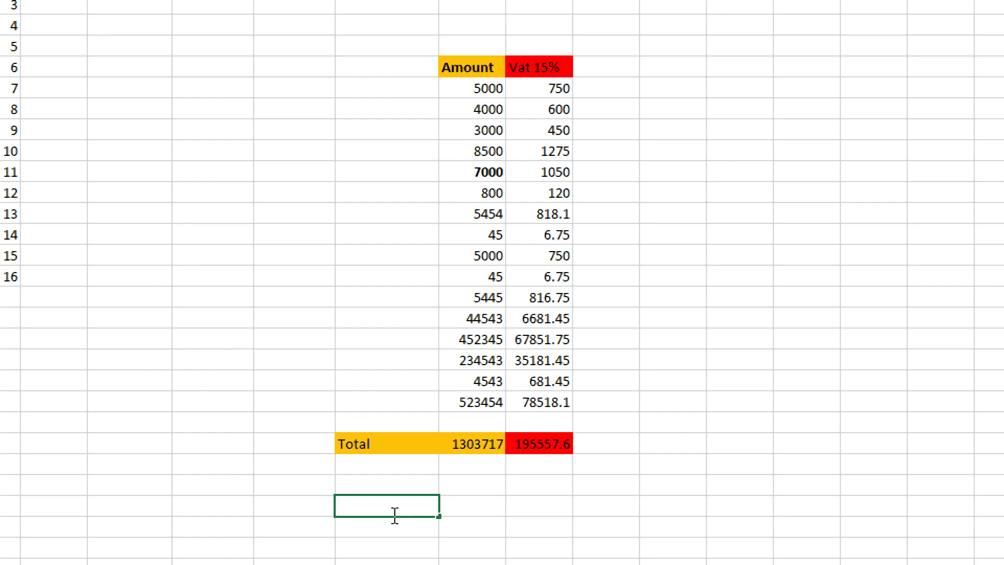
{"action": "type", "text": "Total "}
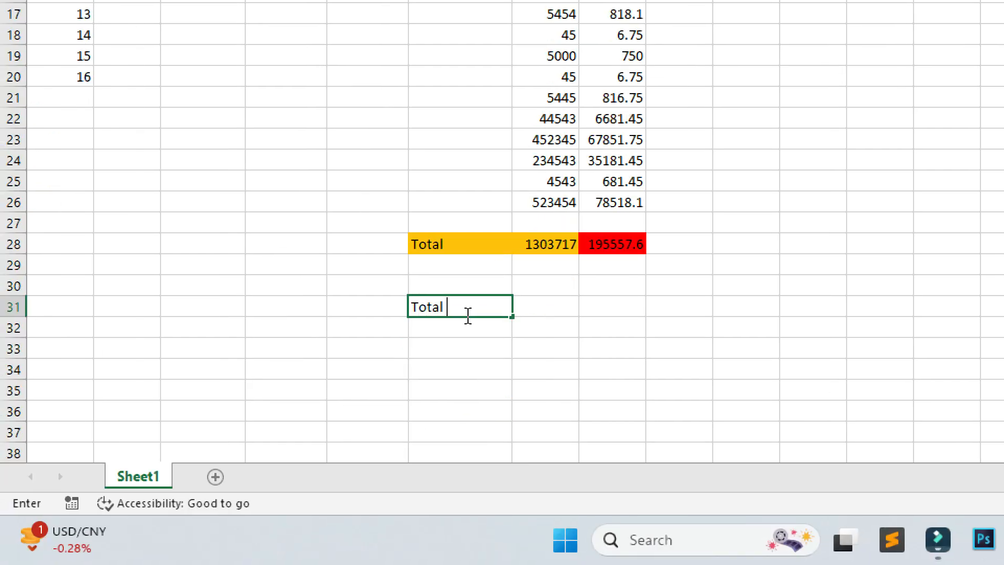
{"action": "type", "text": "payment will be "}
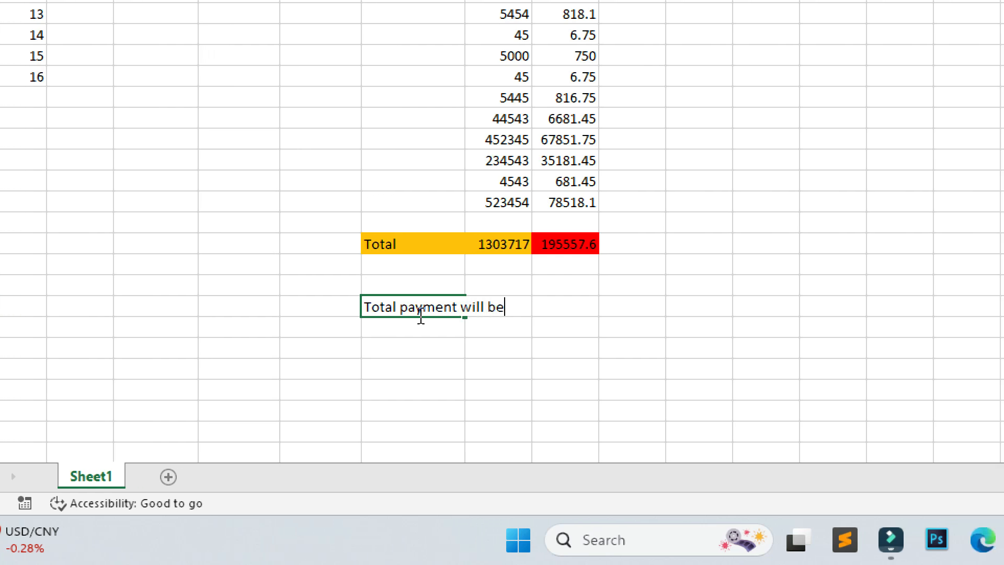
{"action": "type", "text": "="}
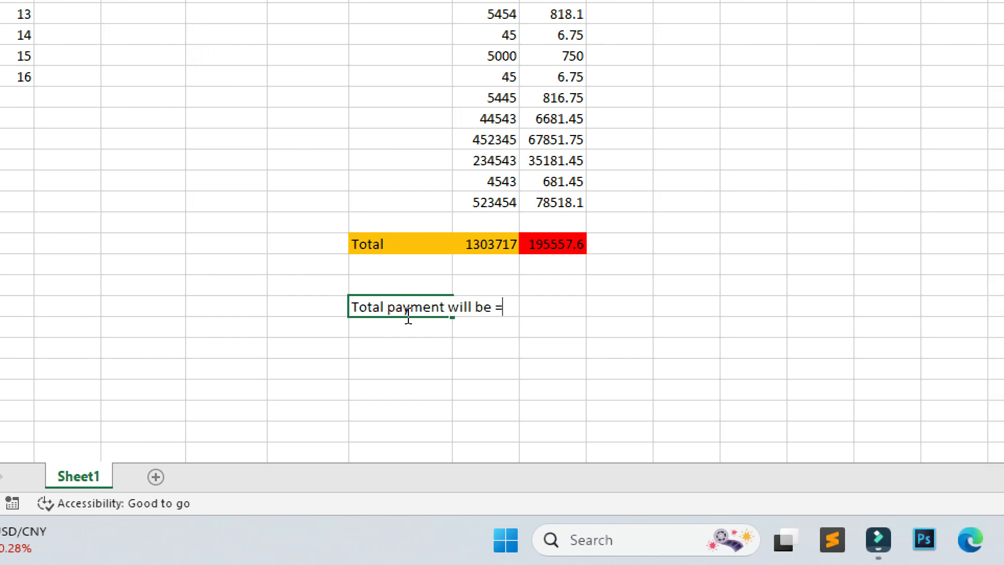
{"action": "left_click", "coordinate": [569, 335]}
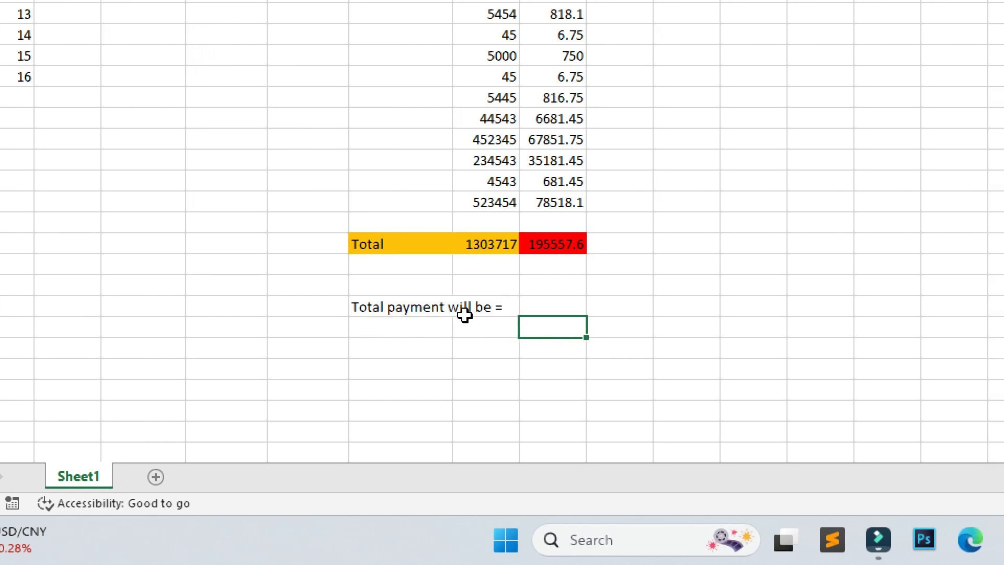
{"action": "left_click", "coordinate": [464, 314]}
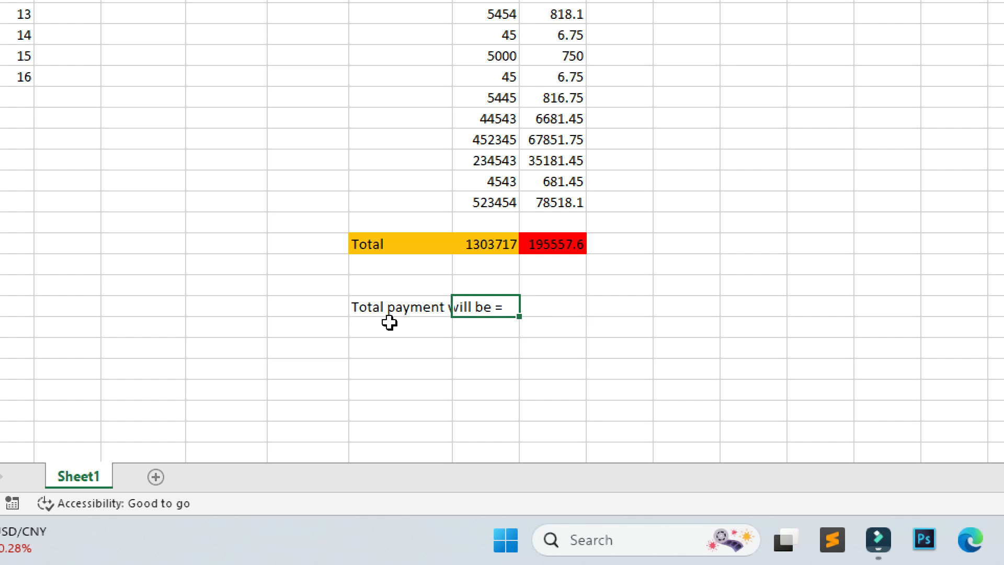
Merge and center the label across F31:G31, make it bold and increase its font size by one step.
{"action": "left_click_drag", "start_coordinate": [365, 308], "coordinate": [485, 309]}
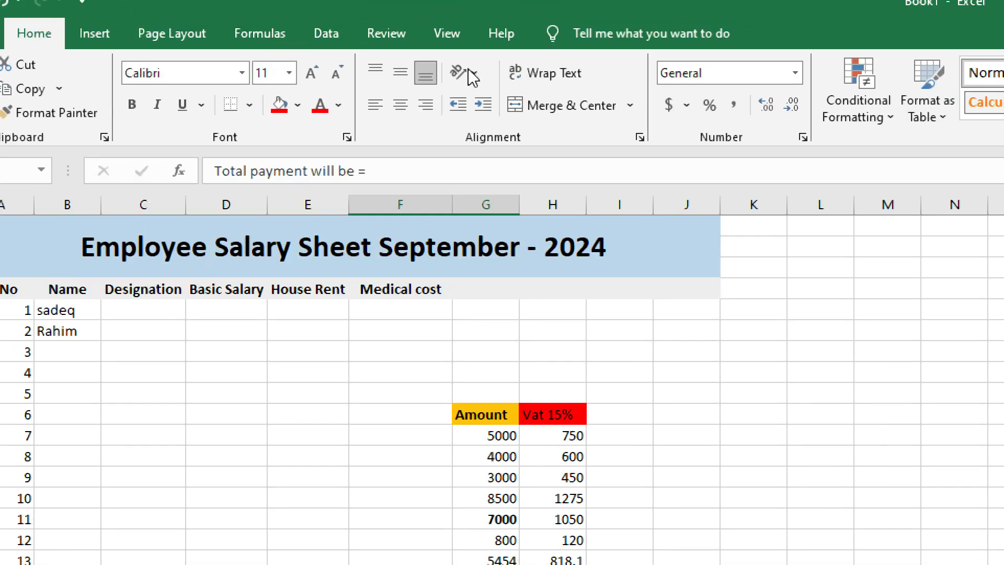
{"action": "left_click", "coordinate": [549, 107]}
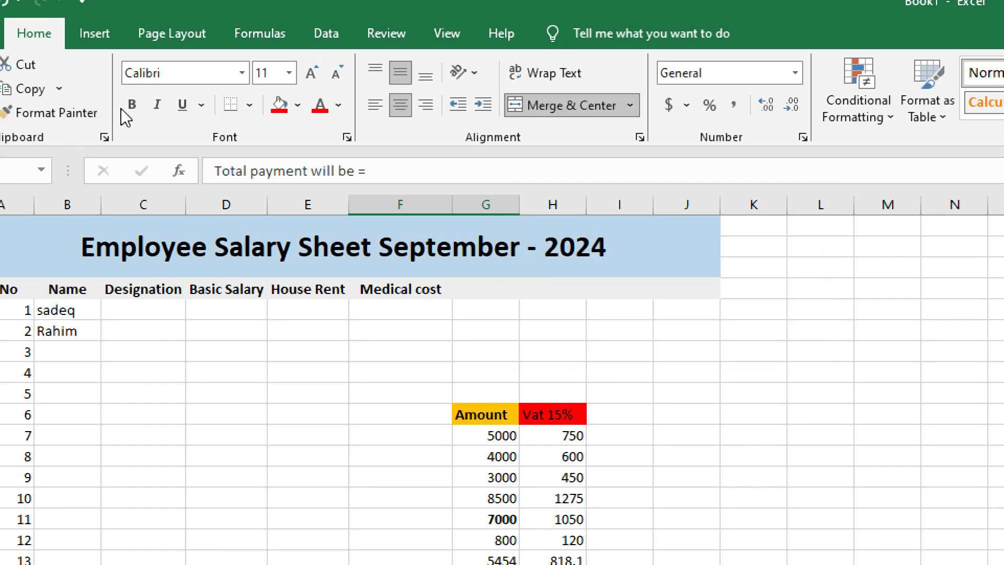
{"action": "left_click", "coordinate": [134, 101]}
{"action": "left_click", "coordinate": [311, 73]}
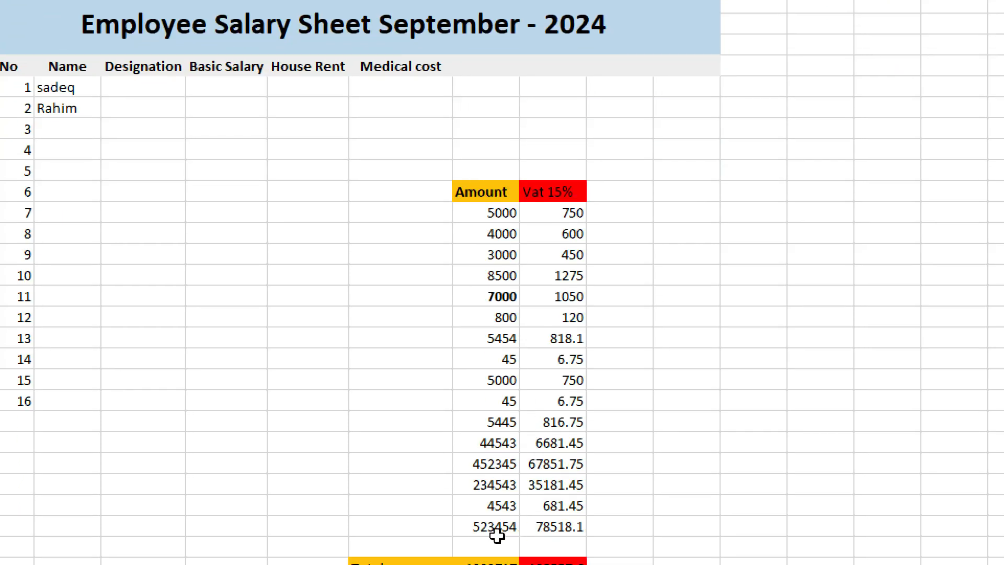
Calculate the total payment in cell H31 by subtracting the VAT total from the amount total with =G28-H28.
{"action": "left_click", "coordinate": [552, 494]}
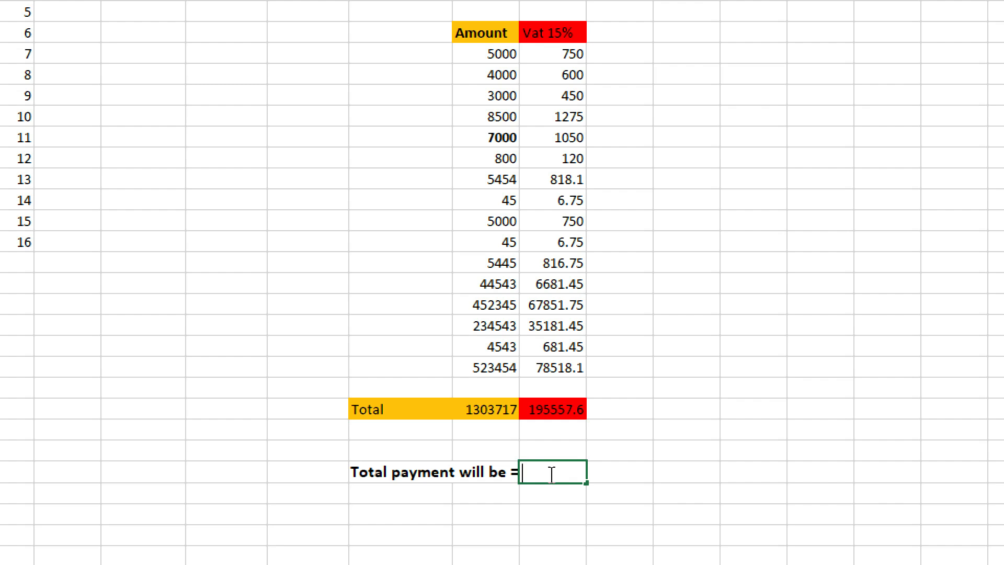
{"action": "type", "text": "="}
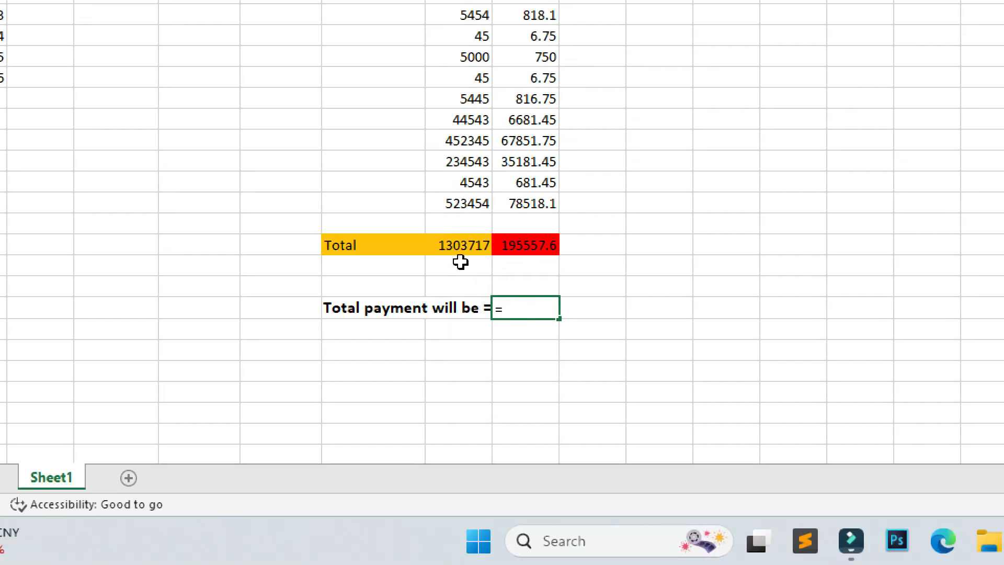
{"action": "left_click", "coordinate": [450, 244]}
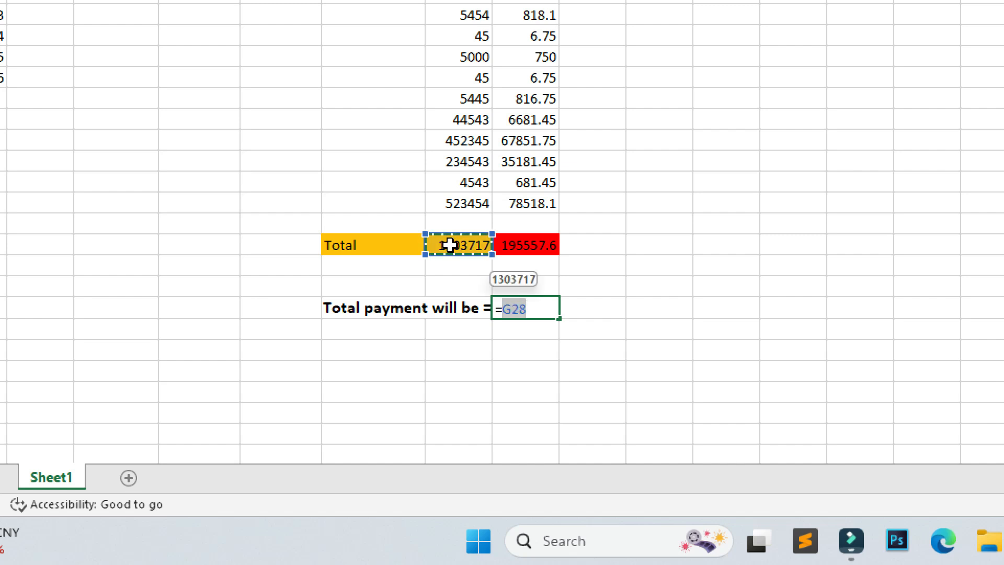
{"action": "left_click", "coordinate": [531, 309]}
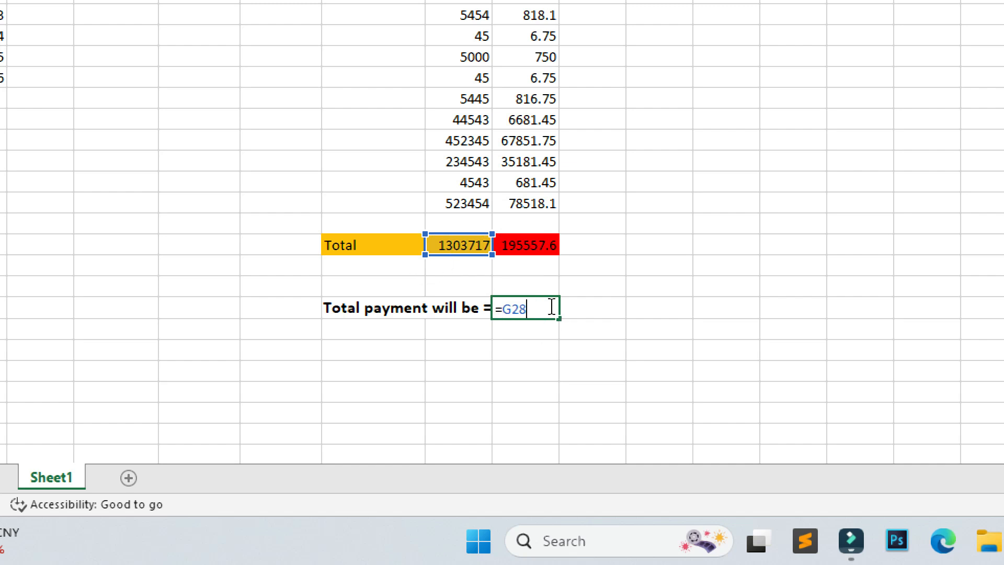
{"action": "type", "text": "-"}
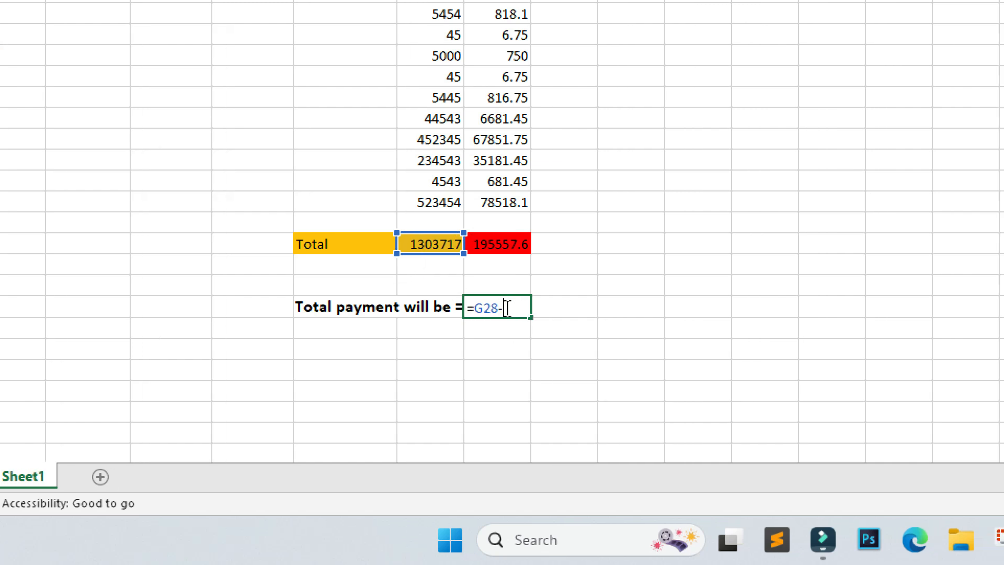
{"action": "left_click", "coordinate": [497, 242]}
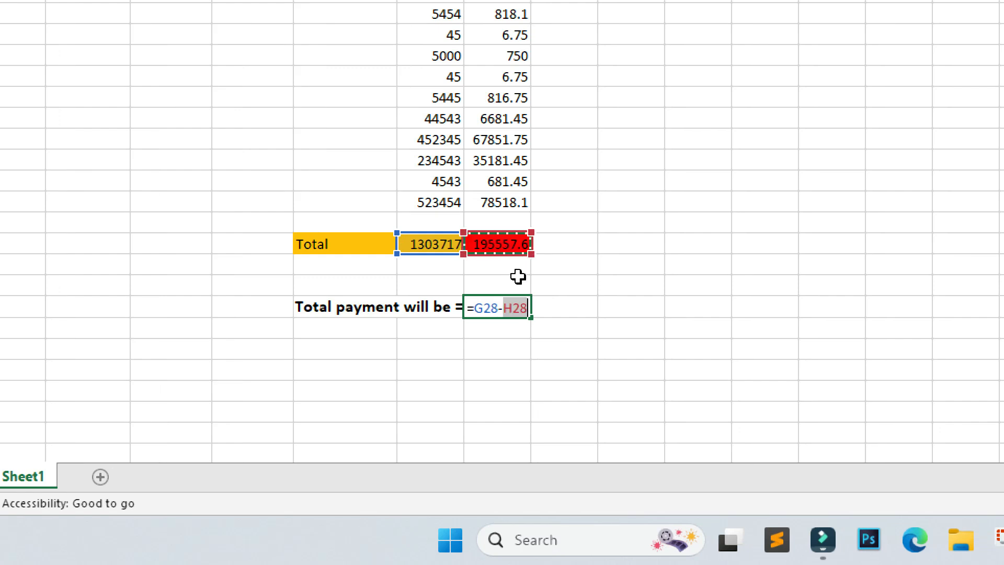
{"action": "left_click", "coordinate": [529, 308]}
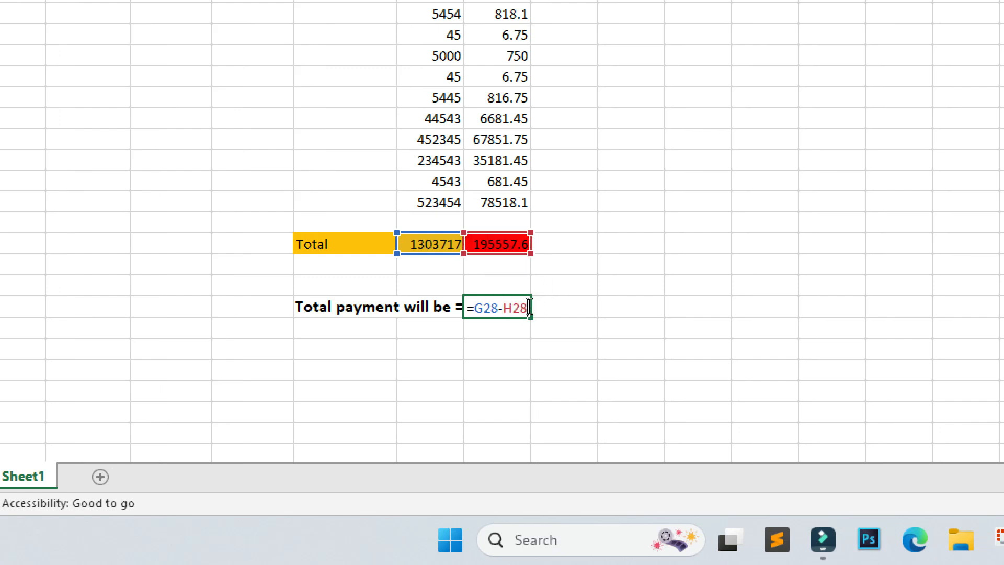
{"action": "key", "text": "Return"}
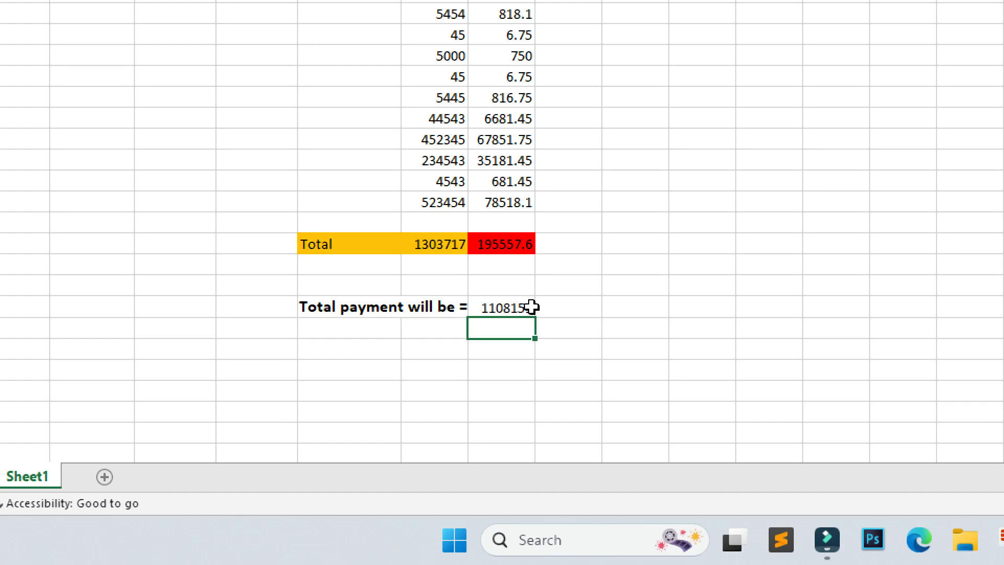
Make the total payment result in H31 bold and fill it with the standard green color.
{"action": "left_click", "coordinate": [502, 310]}
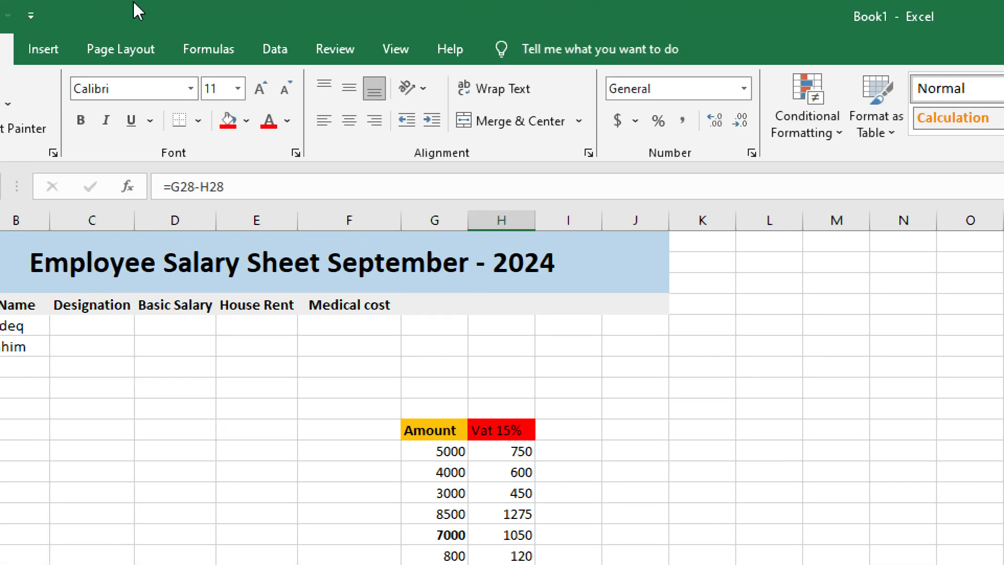
{"action": "left_click", "coordinate": [241, 130]}
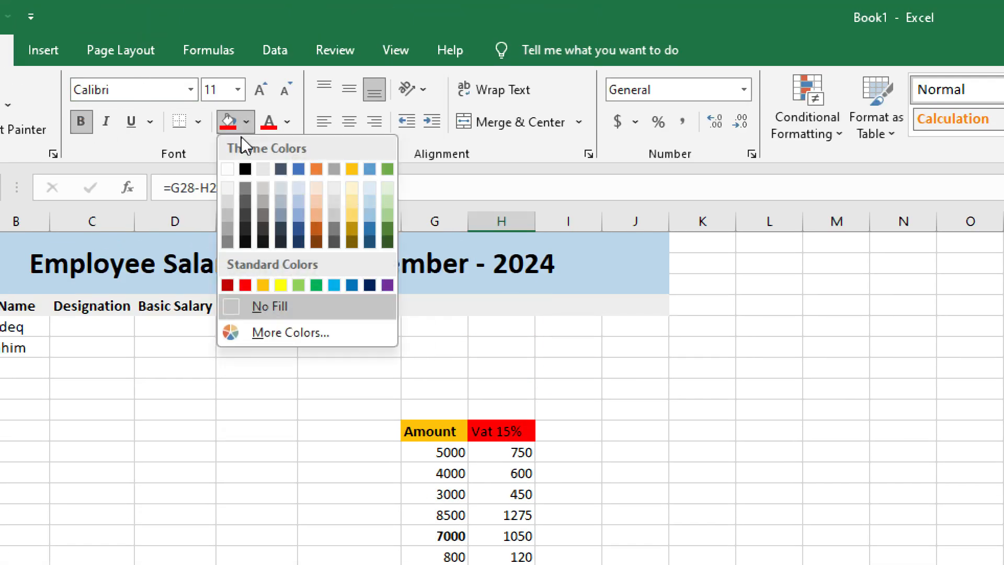
{"action": "left_click", "coordinate": [315, 283]}
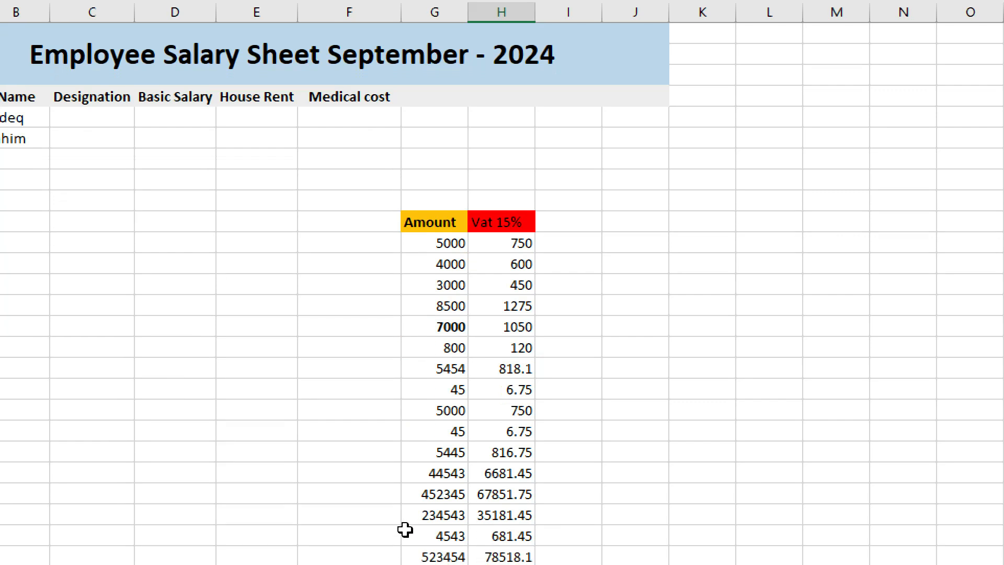
{"action": "left_click", "coordinate": [582, 523]}
{"action": "left_click", "coordinate": [499, 530]}
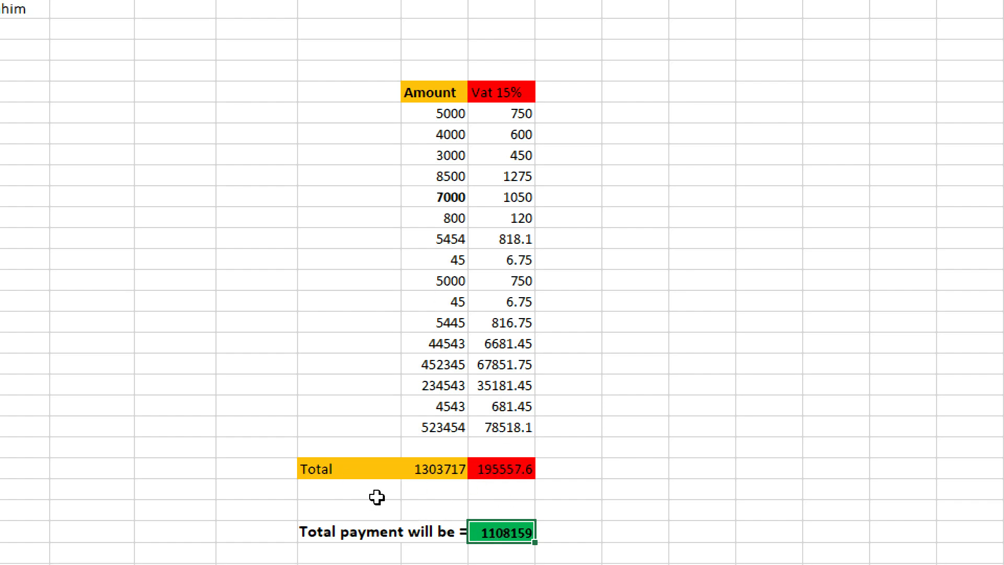
Review the finished Amount and Vat 15% columns together with their totals in the salary sheet.
{"action": "left_click", "coordinate": [432, 468]}
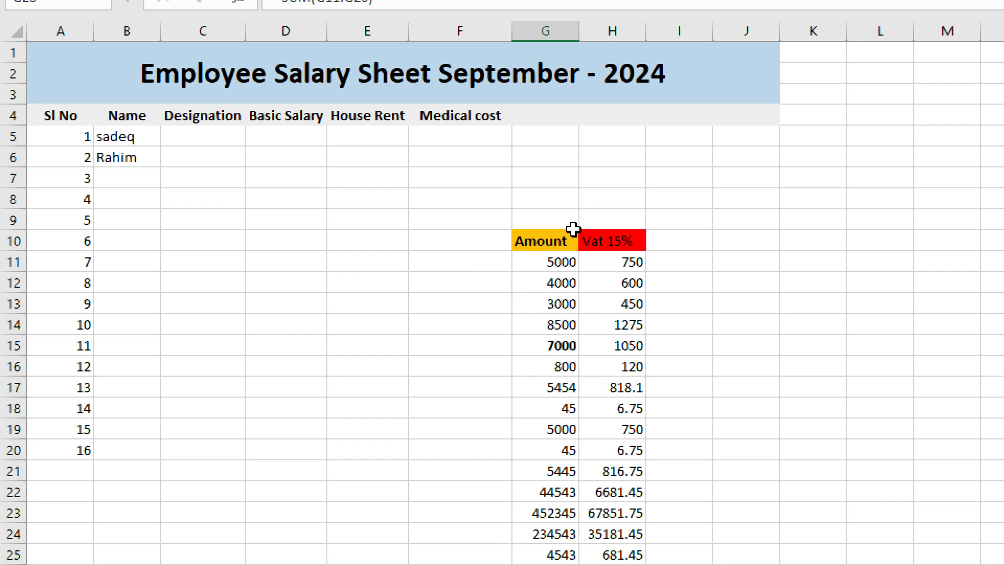
{"action": "left_click", "coordinate": [608, 243]}
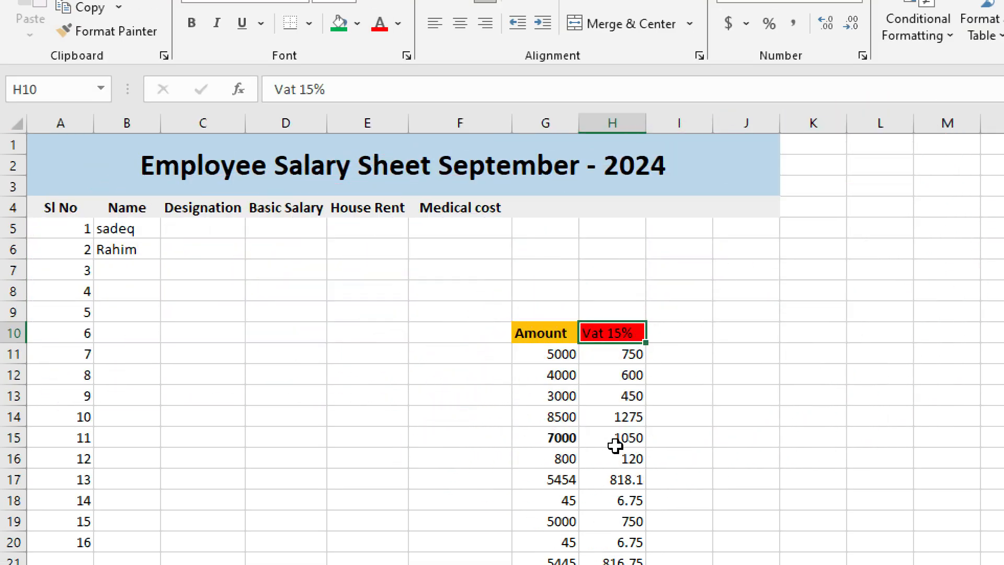
{"action": "left_click", "coordinate": [663, 465]}
{"action": "scroll", "coordinate": [537, 397], "scroll_direction": "down", "scroll_amount": 9}
{"action": "scroll", "coordinate": [567, 342], "scroll_direction": "up", "scroll_amount": 7}
{"action": "scroll", "coordinate": [568, 342], "scroll_direction": "up", "scroll_amount": 2}
{"action": "scroll", "coordinate": [570, 366], "scroll_direction": "down", "scroll_amount": 10}
{"action": "scroll", "coordinate": [570, 387], "scroll_direction": "up", "scroll_amount": 10}
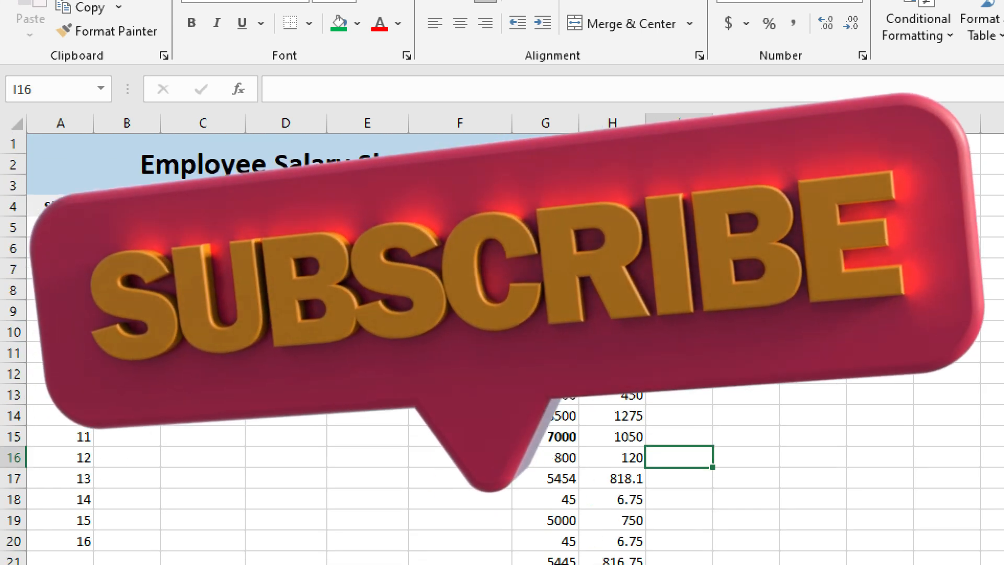